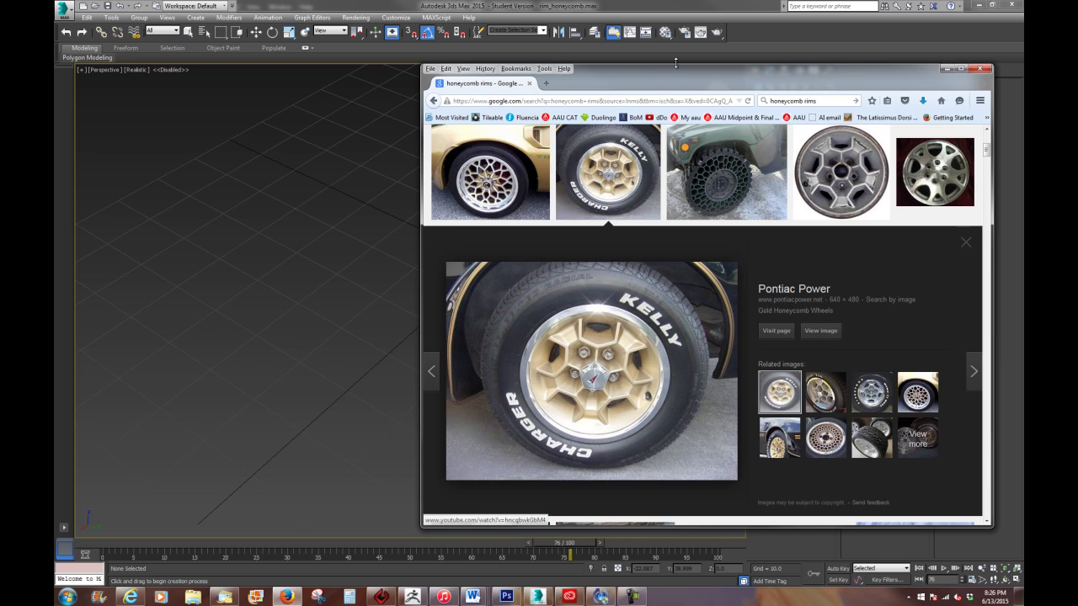
Step: Create a five-sided cylinder near the grid centre, with a radius of about 26.4 and a height of about 21.2
{"action": "left_click", "coordinate": [686, 52]}
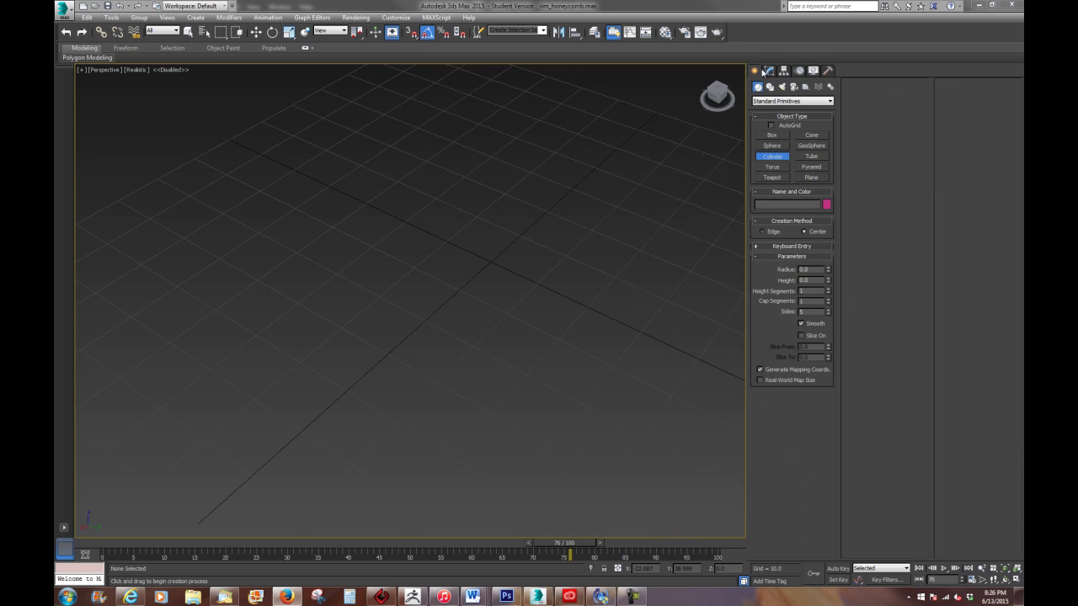
{"action": "left_click_drag", "start_coordinate": [455, 314], "coordinate": [483, 224]}
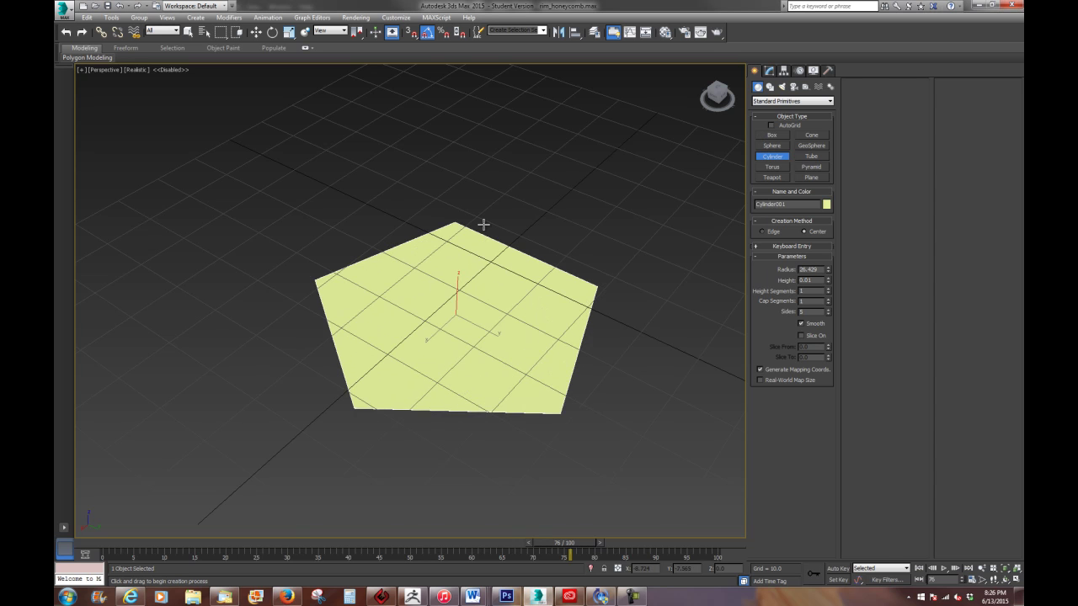
{"action": "left_click", "coordinate": [462, 115]}
{"action": "middle_click_drag", "start_coordinate": [661, 283], "coordinate": [602, 294], "text": "alt"}
{"action": "scroll", "coordinate": [599, 301], "scroll_direction": "down", "scroll_amount": 5}
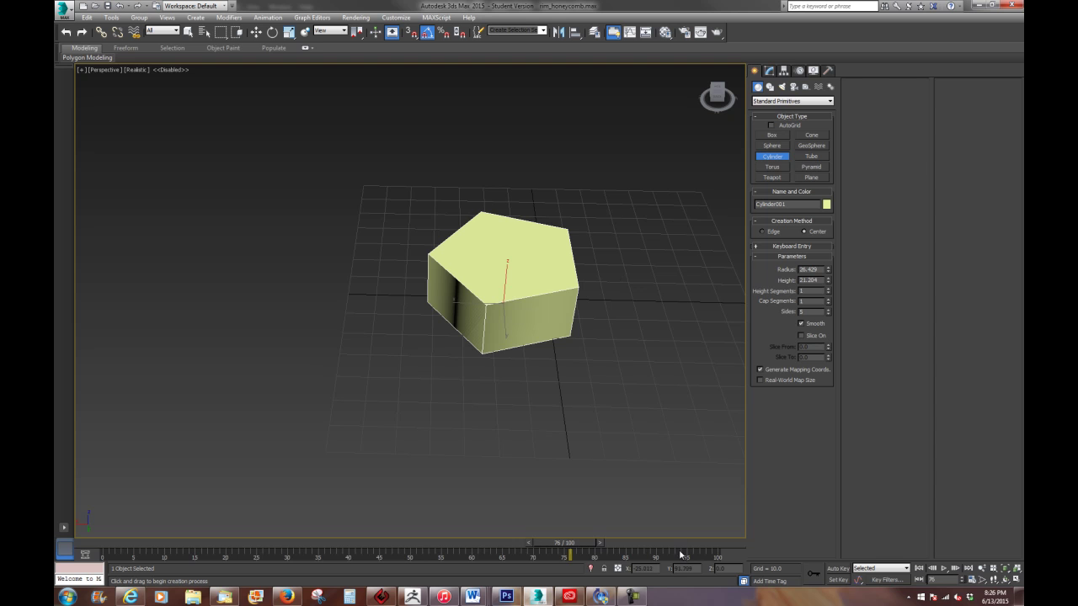
Step: Move the five-sided cylinder to the world origin by setting its absolute X and Y positions to 0
{"action": "left_click", "coordinate": [256, 32]}
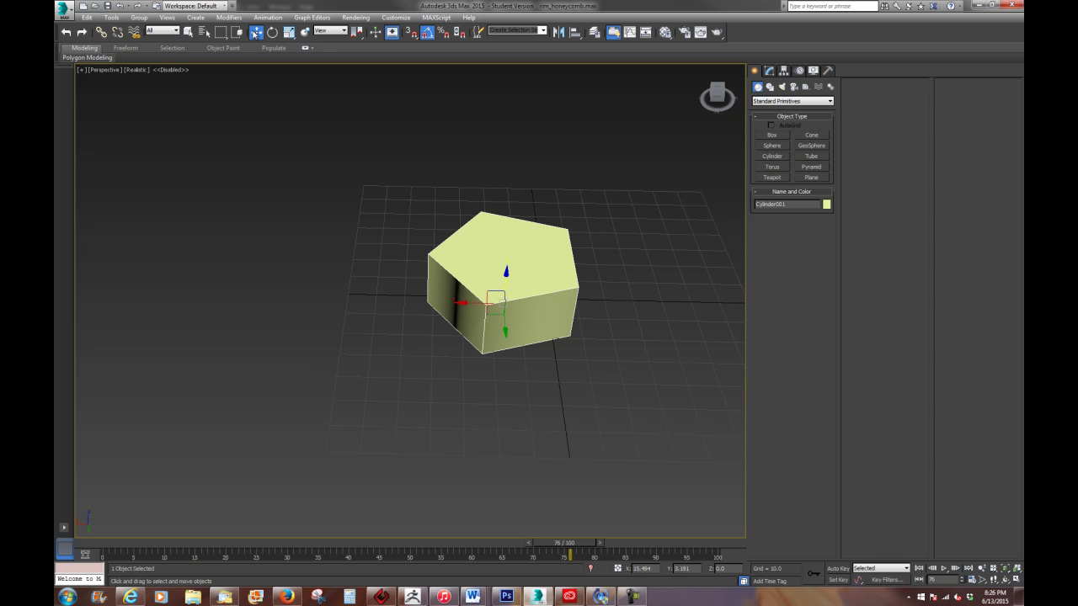
{"action": "right_click", "coordinate": [256, 32]}
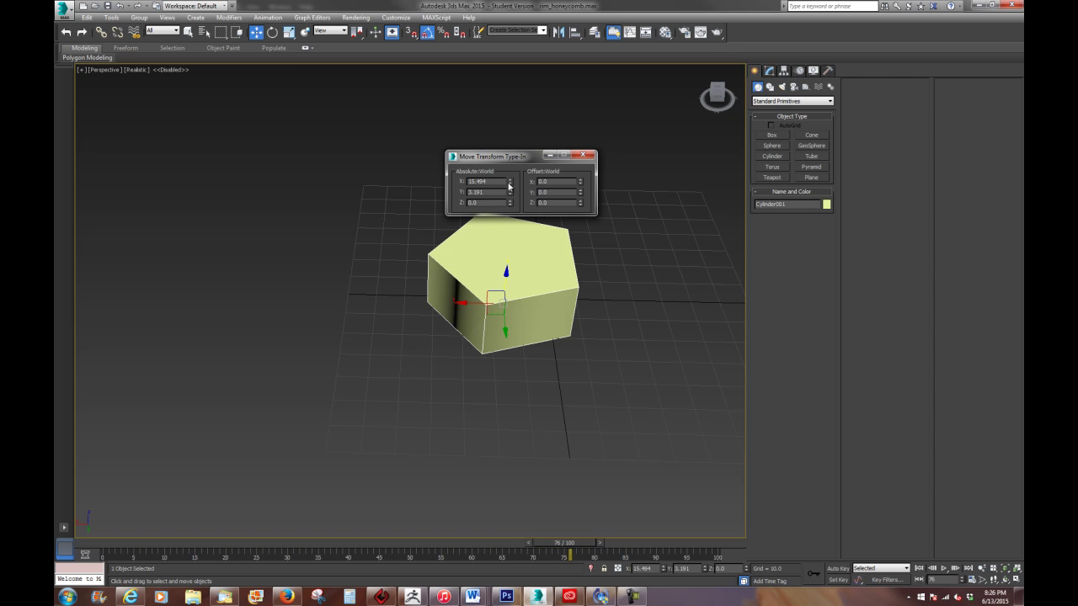
{"action": "right_click", "coordinate": [508, 184]}
{"action": "right_click", "coordinate": [509, 194]}
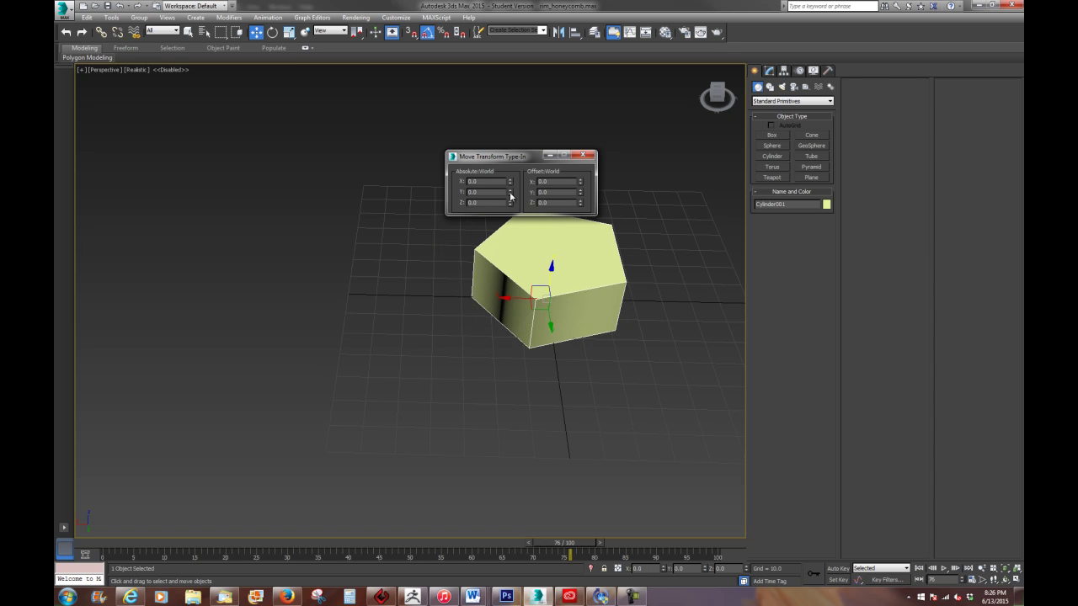
{"action": "left_click", "coordinate": [582, 156]}
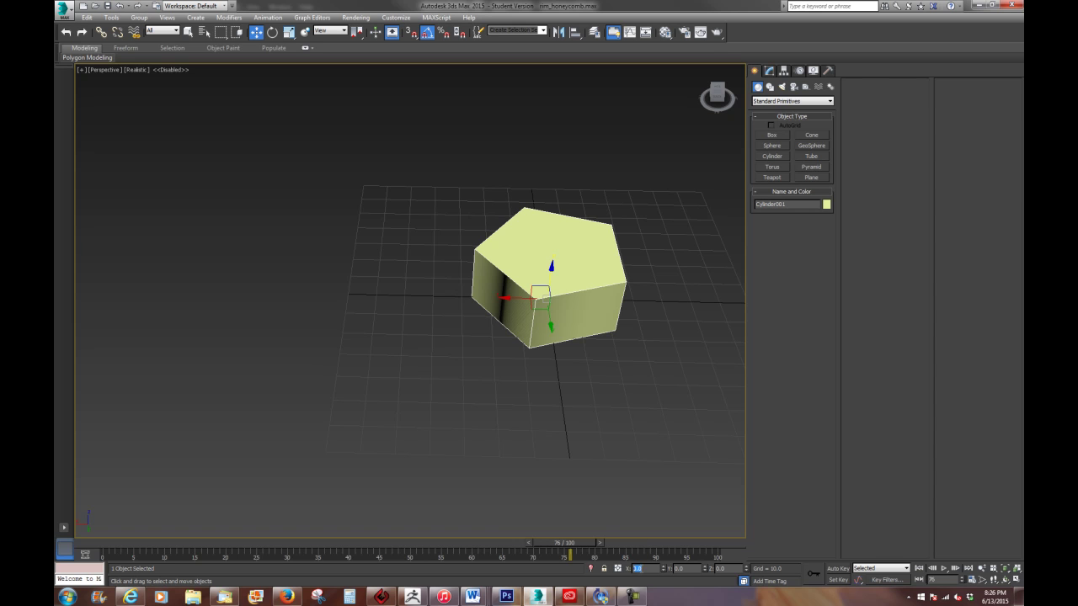
Step: Convert the five-sided cylinder to an Editable Poly
{"action": "middle_click_drag", "start_coordinate": [541, 201], "coordinate": [676, 212], "text": "alt"}
{"action": "scroll", "coordinate": [562, 254], "scroll_direction": "up", "scroll_amount": 3}
{"action": "middle_click_drag", "start_coordinate": [562, 253], "coordinate": [552, 267]}
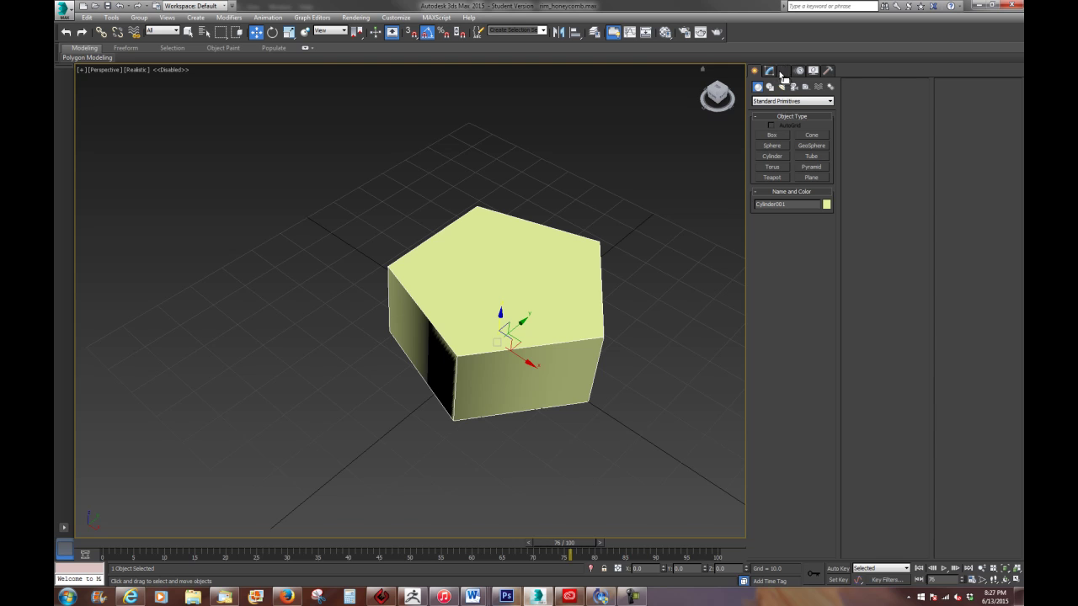
{"action": "right_click", "coordinate": [571, 314]}
{"action": "mouse_move", "coordinate": [601, 411]}
{"action": "left_click", "coordinate": [699, 421]}
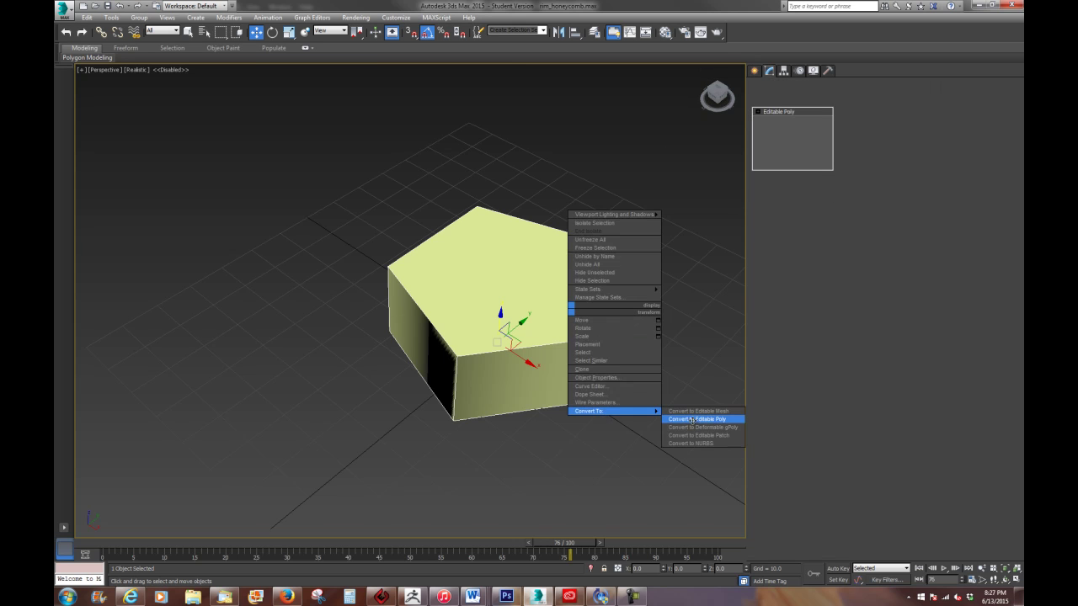
Step: Change the cylinder's object color to teal blue from the 3ds Max palette
{"action": "left_click", "coordinate": [832, 85]}
{"action": "left_click", "coordinate": [557, 293]}
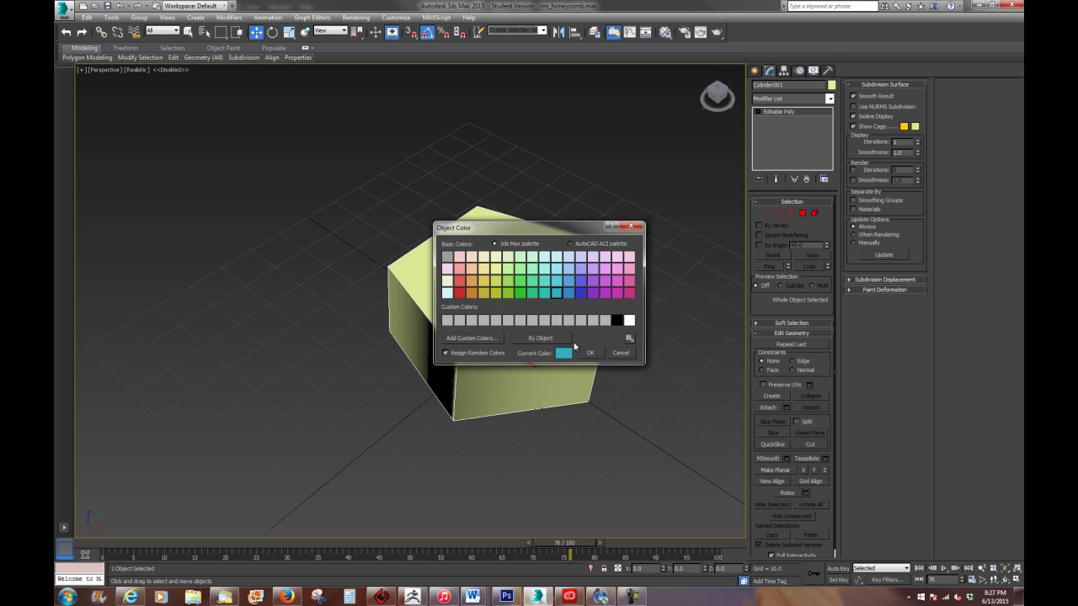
{"action": "left_click", "coordinate": [590, 353]}
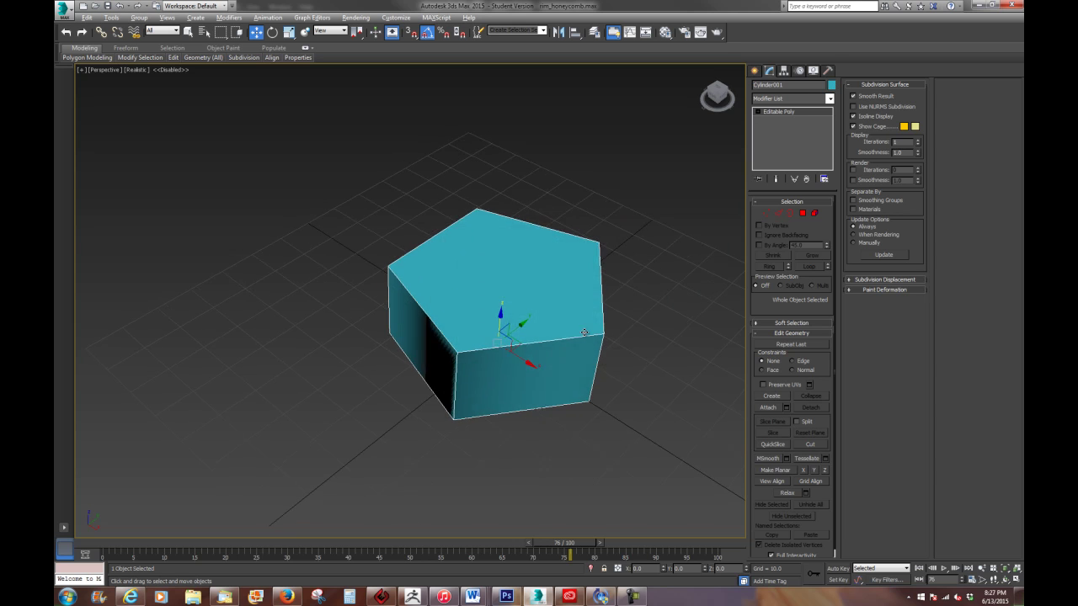
Step: Chamfer the cylinder's five vertical corner edges into narrow flat faces and compare the shape with the honeycomb rim photo
{"action": "left_click", "coordinate": [778, 214]}
{"action": "left_click", "coordinate": [549, 337]}
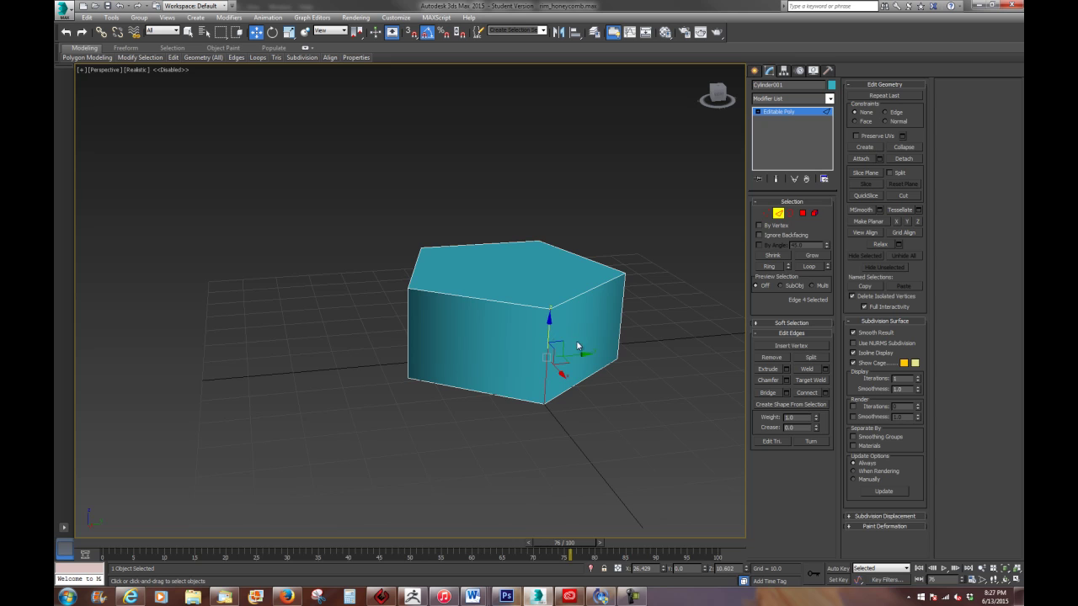
{"action": "left_click", "coordinate": [768, 266]}
{"action": "middle_click_drag", "start_coordinate": [480, 287], "coordinate": [514, 295], "text": "alt"}
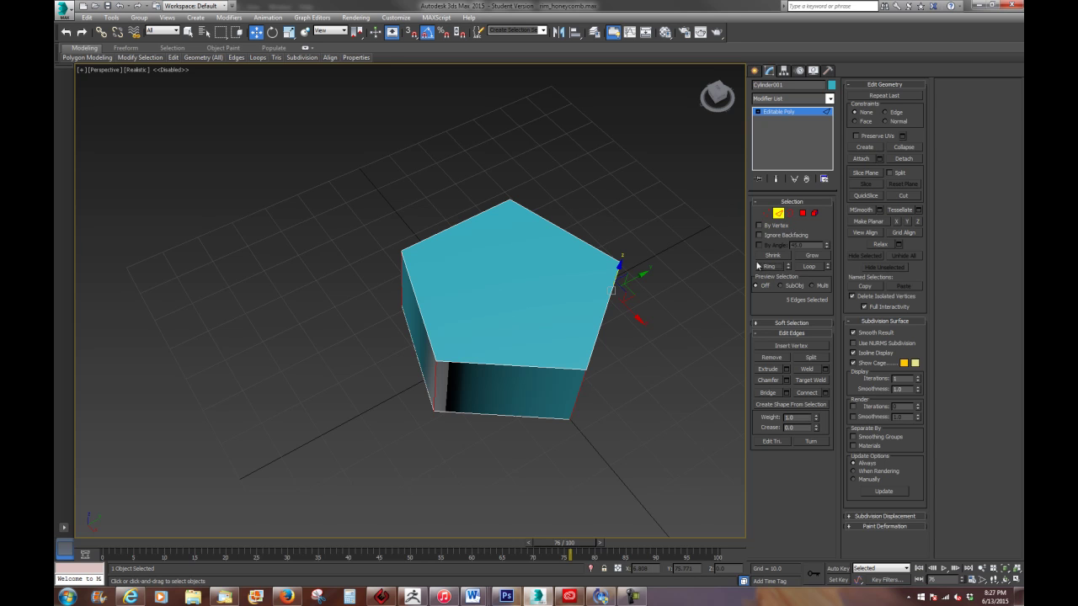
{"action": "right_click", "coordinate": [595, 211]}
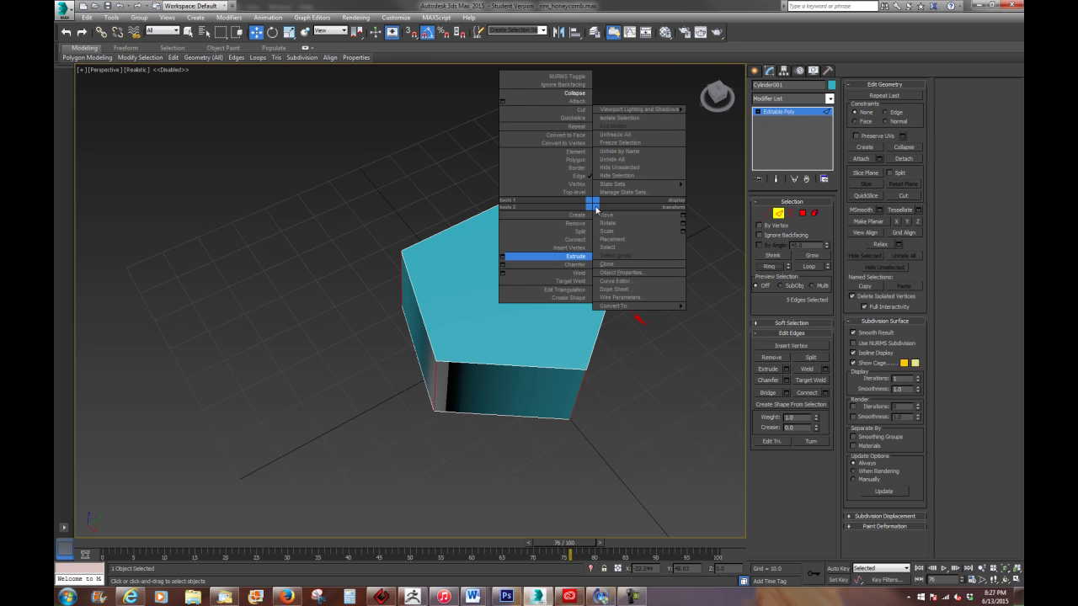
{"action": "left_click", "coordinate": [575, 267]}
{"action": "left_click_drag", "start_coordinate": [434, 381], "coordinate": [438, 364]}
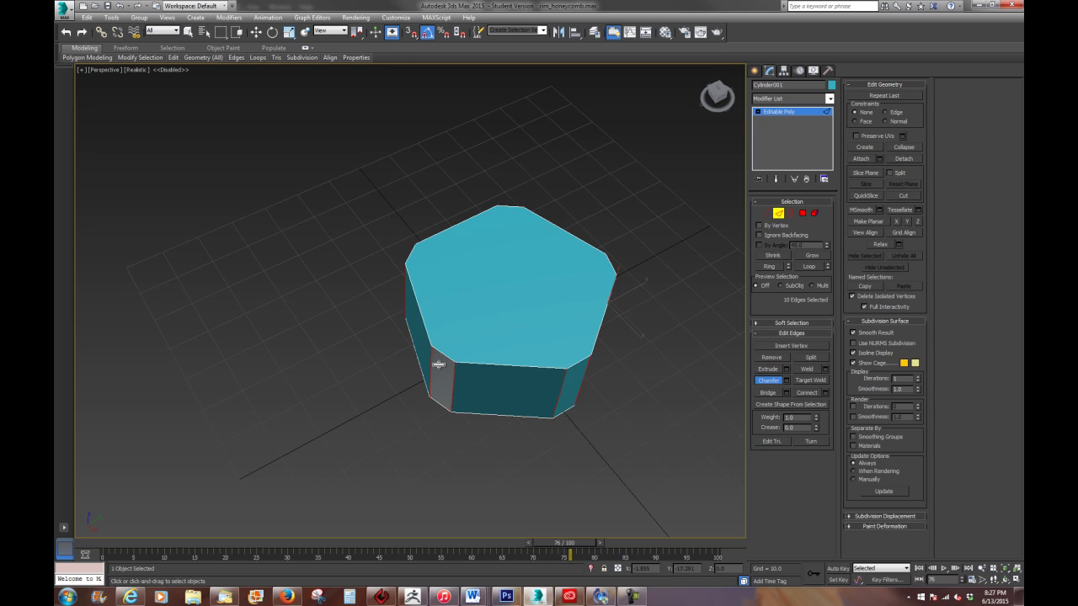
{"action": "key", "text": "alt+Tab"}
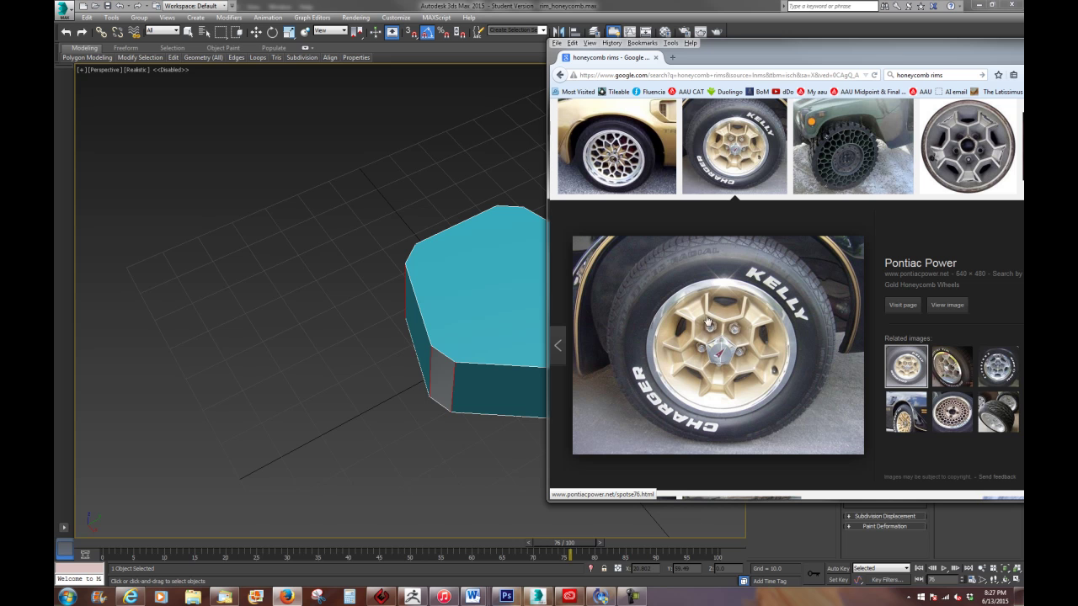
{"action": "left_click_drag", "start_coordinate": [799, 60], "coordinate": [1023, 50]}
{"action": "middle_click_drag", "start_coordinate": [679, 279], "coordinate": [650, 231], "text": "alt"}
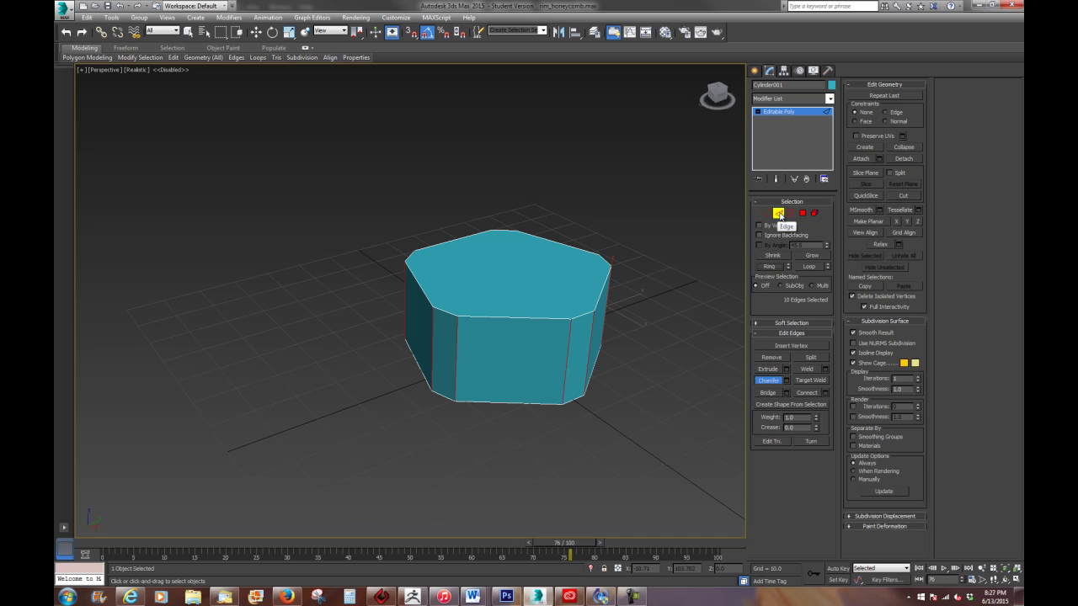
Step: Connect the long top and bottom edges of the five wide sides with a vertical edge down the middle of each side
{"action": "left_click", "coordinate": [779, 214]}
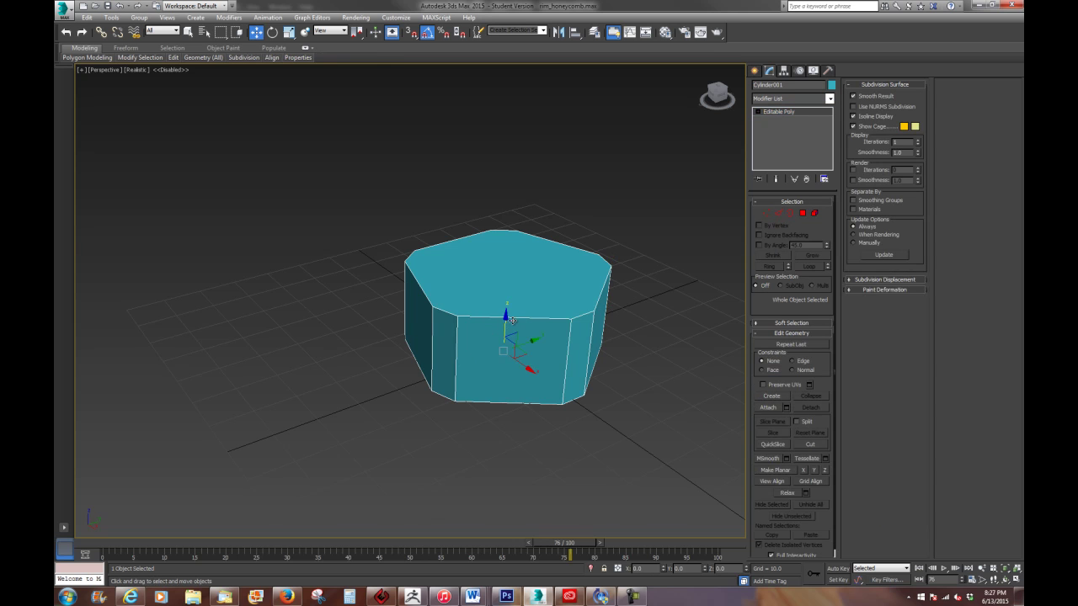
{"action": "left_click", "coordinate": [776, 213]}
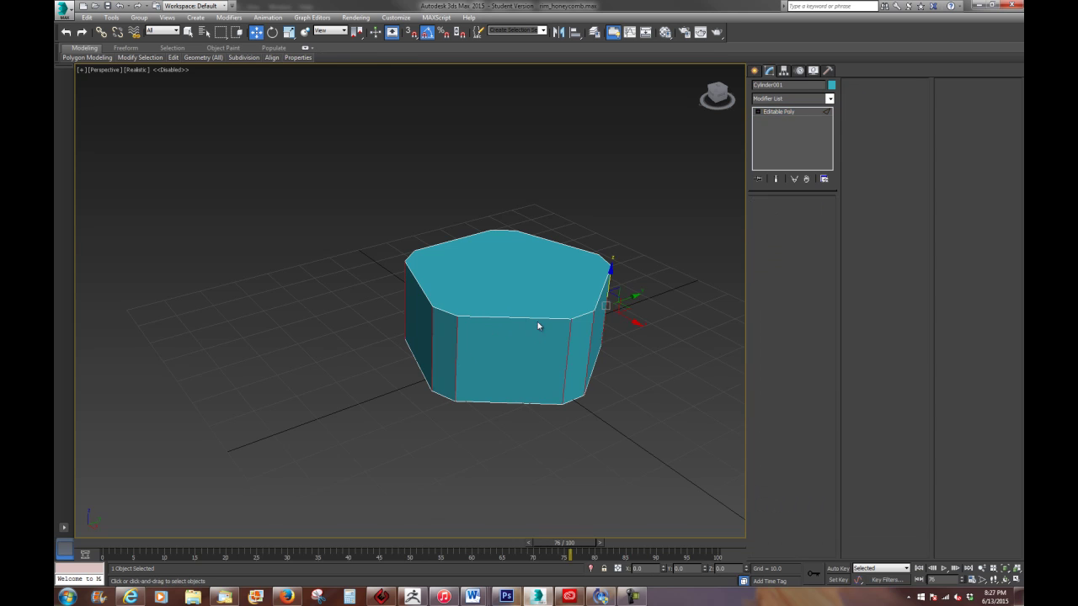
{"action": "left_click", "coordinate": [488, 318]}
{"action": "left_click", "coordinate": [415, 282]}
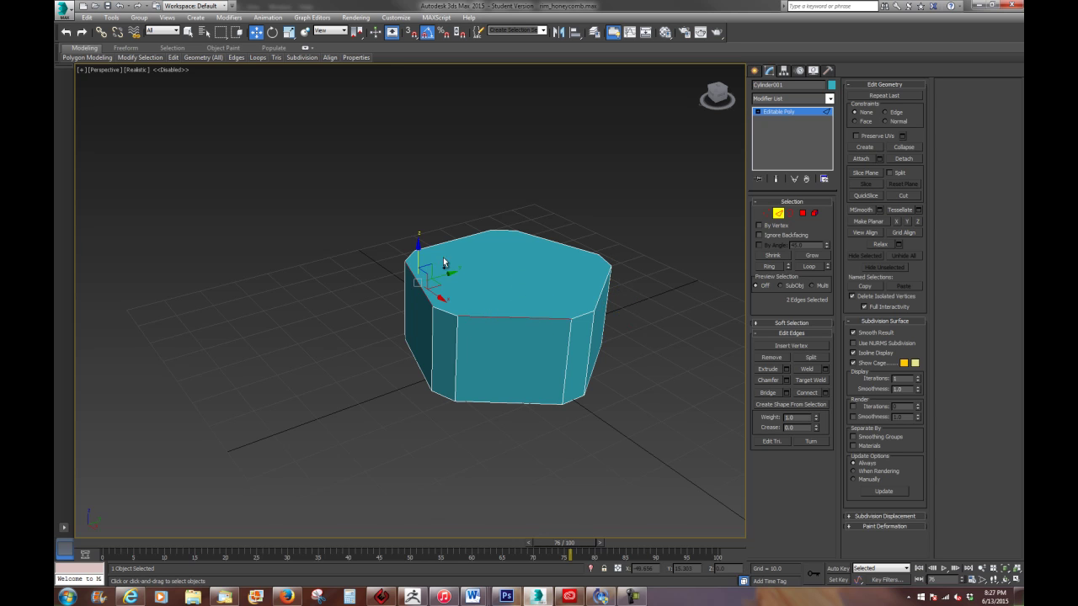
{"action": "left_click", "coordinate": [454, 239], "text": "ctrl"}
{"action": "left_click", "coordinate": [563, 244], "text": "ctrl"}
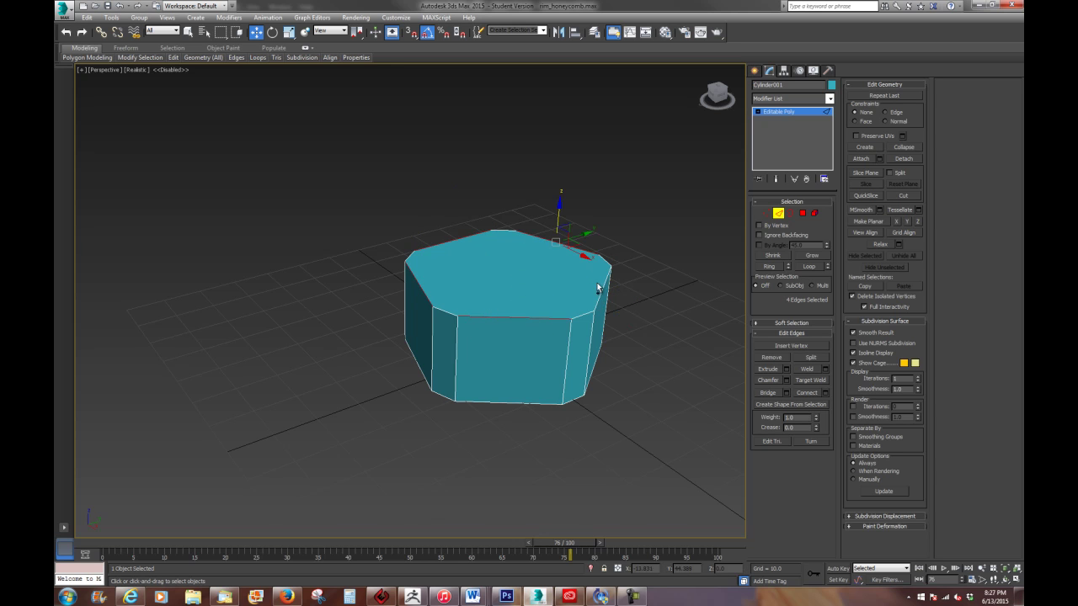
{"action": "left_click", "coordinate": [602, 290], "text": "ctrl"}
{"action": "left_click", "coordinate": [769, 266]}
{"action": "middle_click_drag", "start_coordinate": [452, 390], "coordinate": [475, 357], "text": "alt"}
{"action": "right_click", "coordinate": [581, 206]}
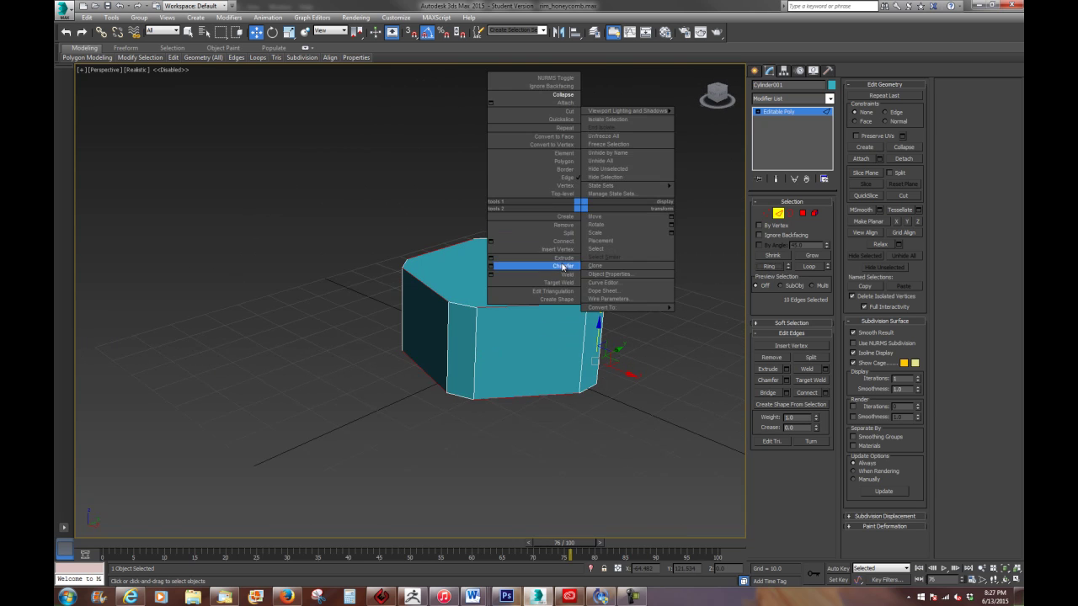
{"action": "left_click", "coordinate": [565, 242]}
{"action": "middle_click_drag", "start_coordinate": [542, 328], "coordinate": [490, 371], "text": "alt"}
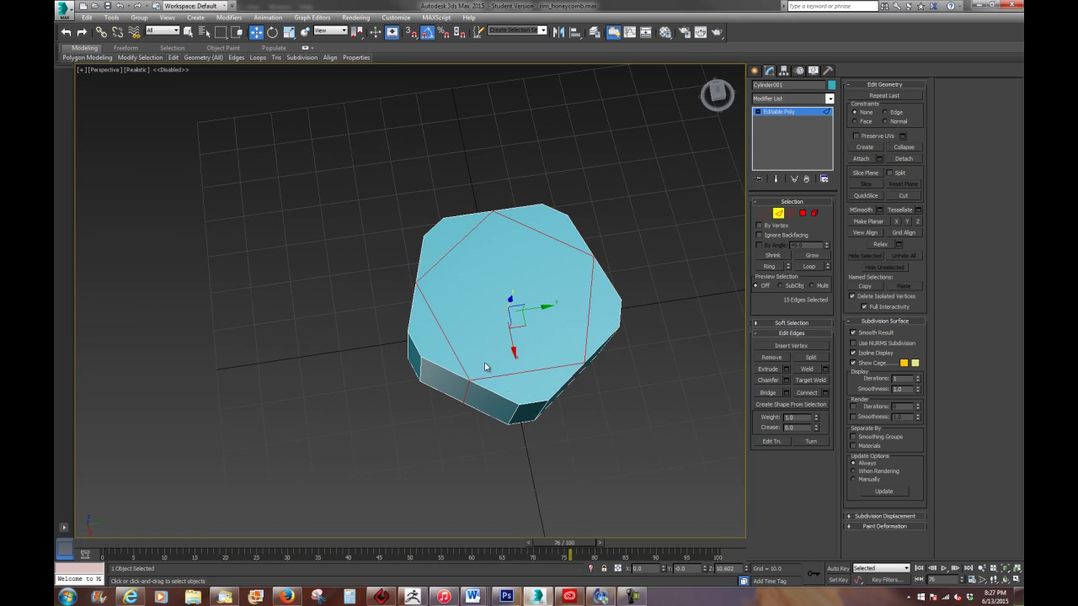
Step: Scale the newly connected edges inward towards the centre so the body forms a five-armed star
{"action": "left_click", "coordinate": [288, 31]}
{"action": "left_click_drag", "start_coordinate": [497, 333], "coordinate": [494, 306]}
{"action": "middle_click_drag", "start_coordinate": [532, 351], "coordinate": [553, 319], "text": "alt"}
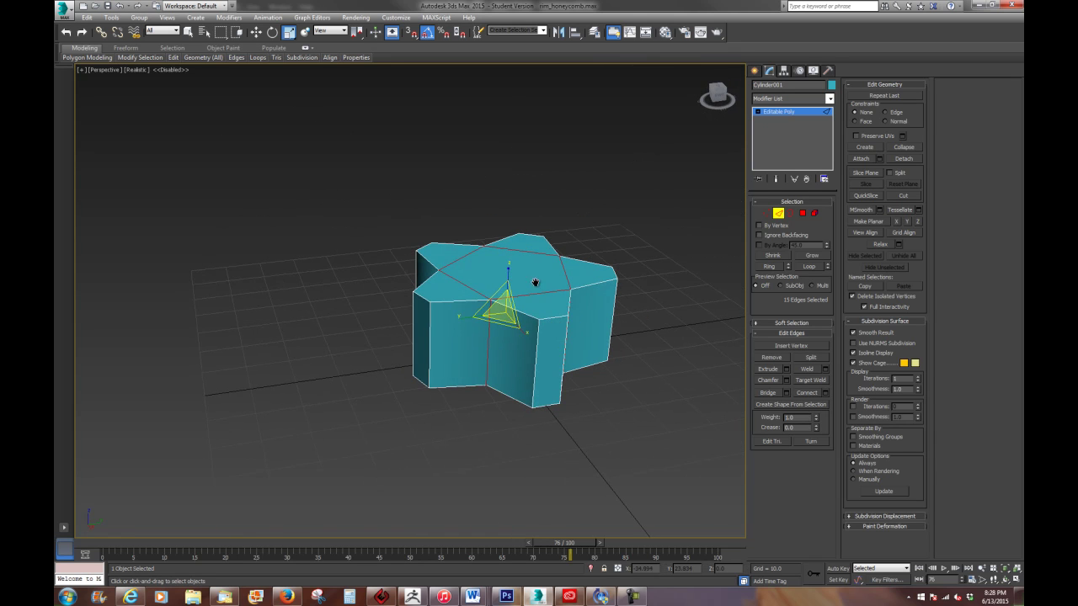
{"action": "middle_click_drag", "start_coordinate": [536, 283], "coordinate": [501, 298]}
{"action": "scroll", "coordinate": [501, 298], "scroll_direction": "up", "scroll_amount": 2}
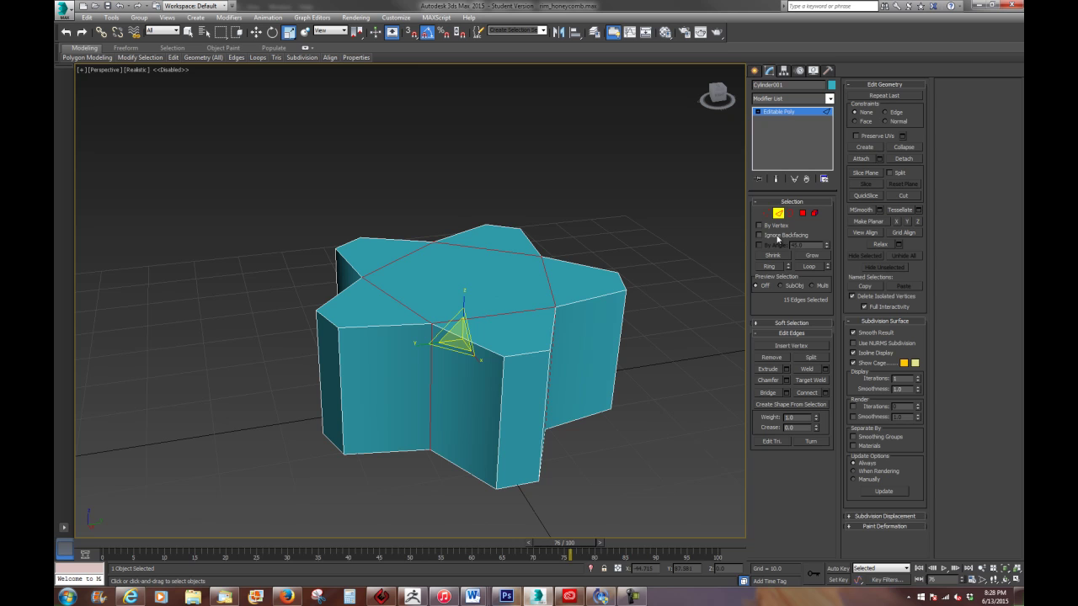
Step: Inset the central pentagon polygon on the star's top to about half its size and compare it with the rim photo
{"action": "left_click", "coordinate": [801, 213]}
{"action": "left_click", "coordinate": [487, 286]}
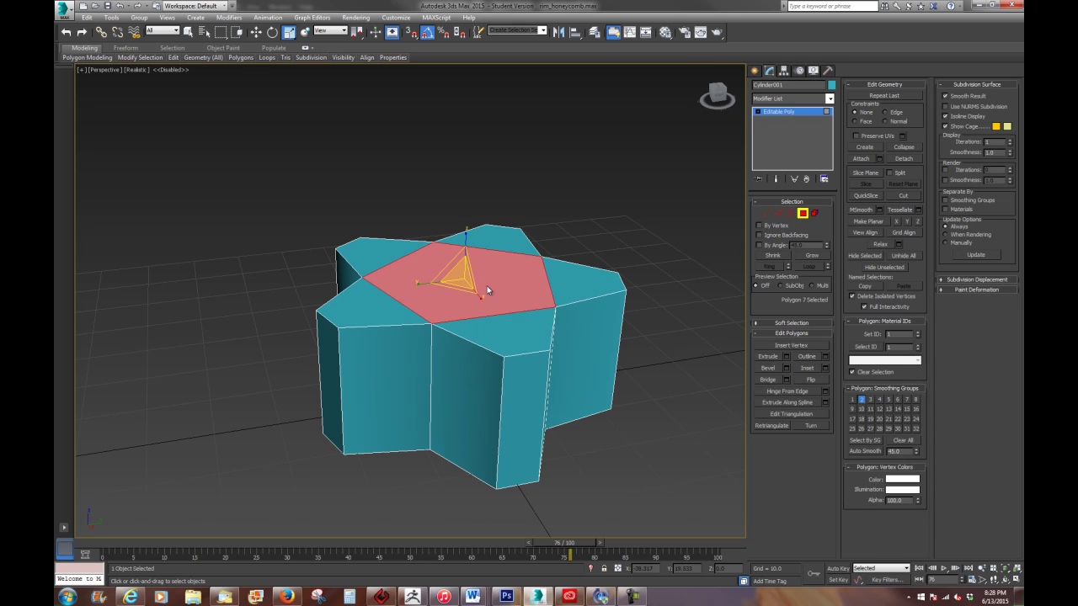
{"action": "right_click", "coordinate": [489, 289]}
{"action": "left_click", "coordinate": [467, 336]}
{"action": "left_click_drag", "start_coordinate": [471, 303], "coordinate": [474, 277]}
{"action": "middle_click_drag", "start_coordinate": [477, 344], "coordinate": [457, 406], "text": "alt"}
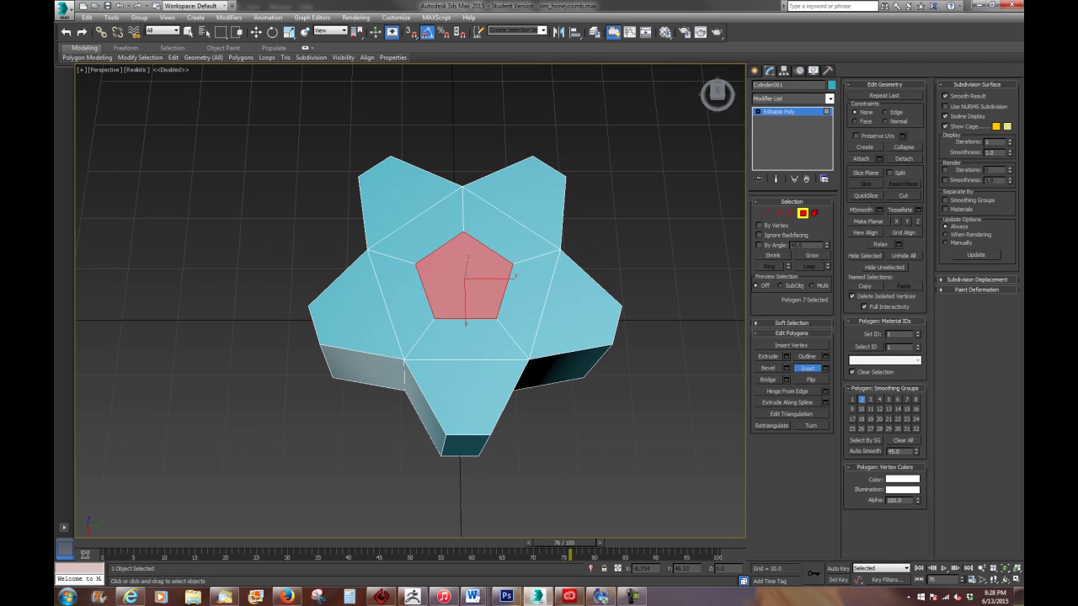
{"action": "key", "text": "alt+Tab"}
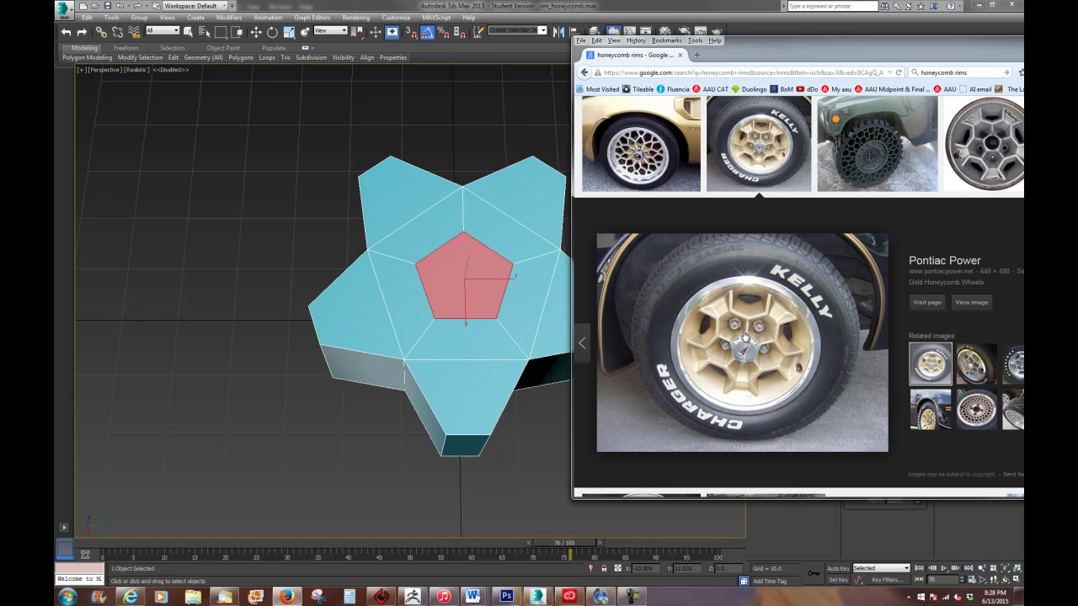
Step: Lower the five outer top edges at the star's arm tips so the arms slope down from the centre
{"action": "middle_click_drag", "start_coordinate": [407, 167], "coordinate": [525, 240], "text": "alt"}
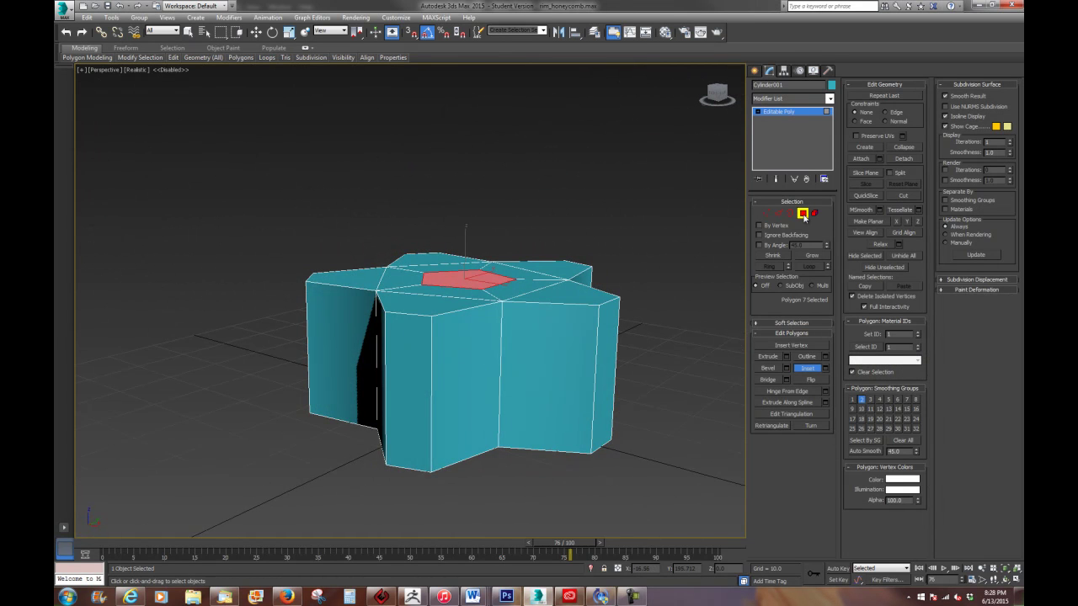
{"action": "key", "text": "2"}
{"action": "left_click", "coordinate": [609, 300]}
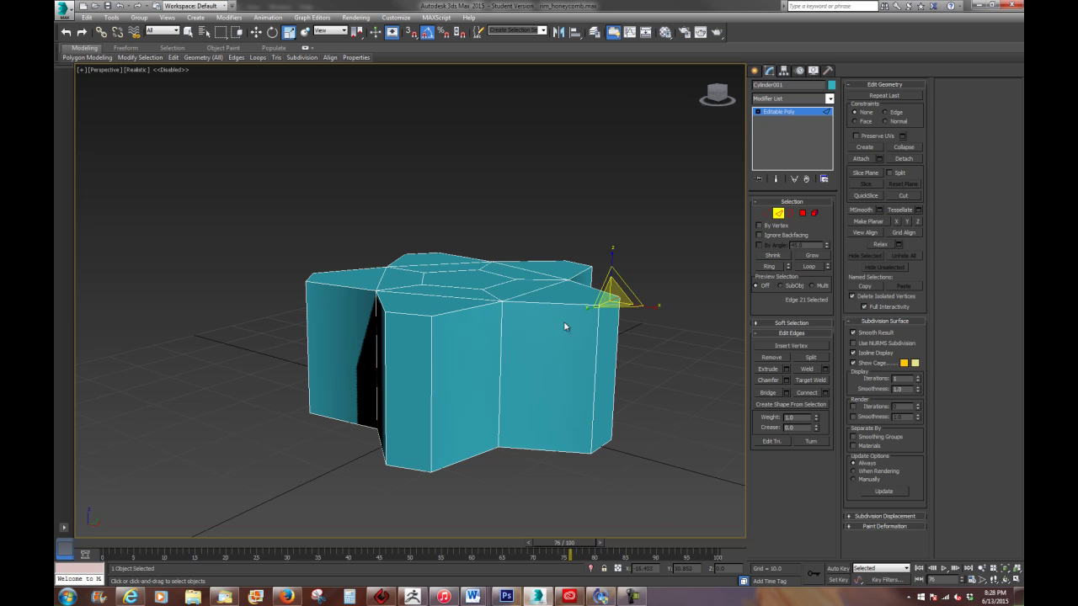
{"action": "left_click", "coordinate": [413, 315]}
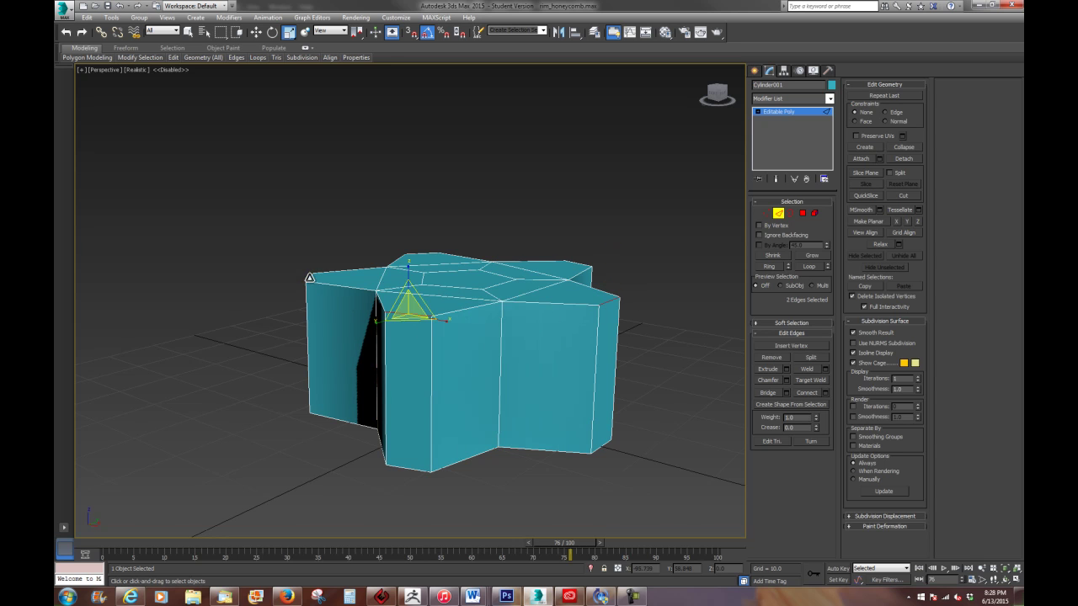
{"action": "left_click", "coordinate": [309, 277], "text": "ctrl"}
{"action": "left_click", "coordinate": [415, 253], "text": "ctrl"}
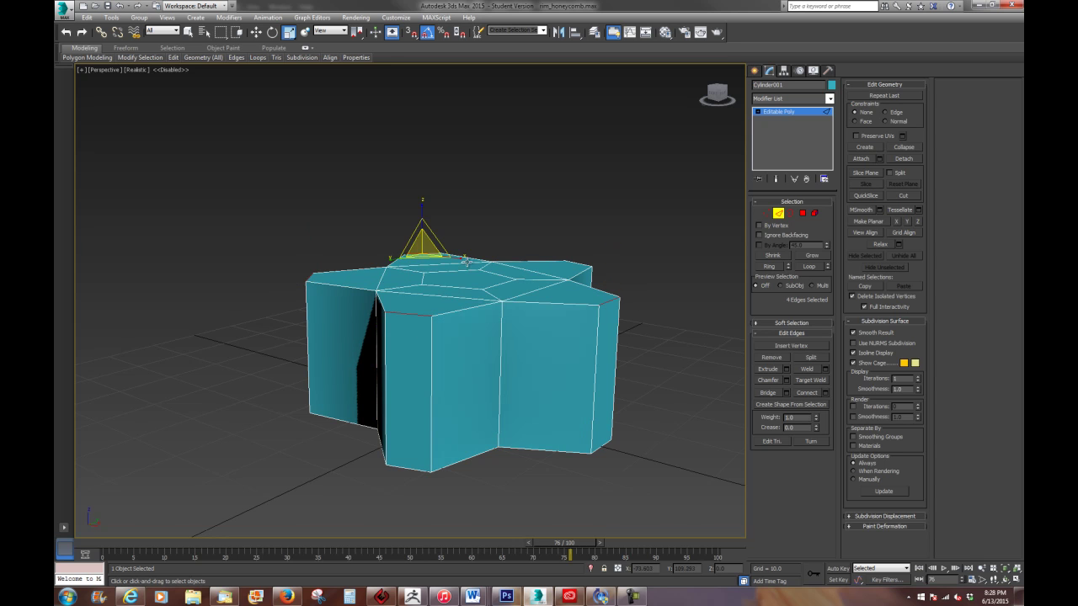
{"action": "left_click", "coordinate": [577, 265], "text": "ctrl"}
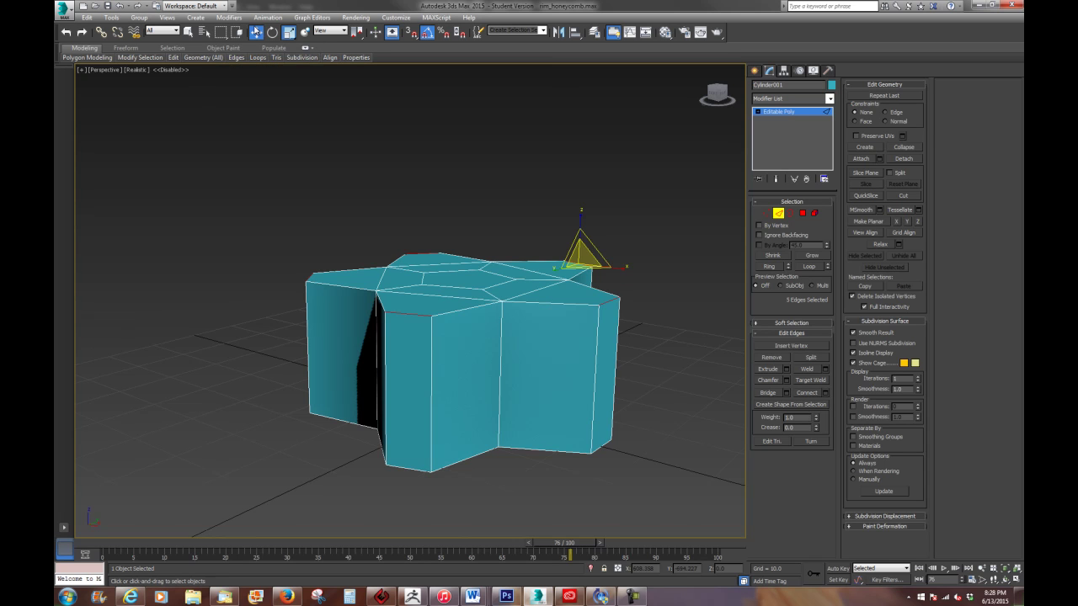
{"action": "left_click", "coordinate": [256, 32]}
{"action": "left_click_drag", "start_coordinate": [577, 232], "coordinate": [584, 268]}
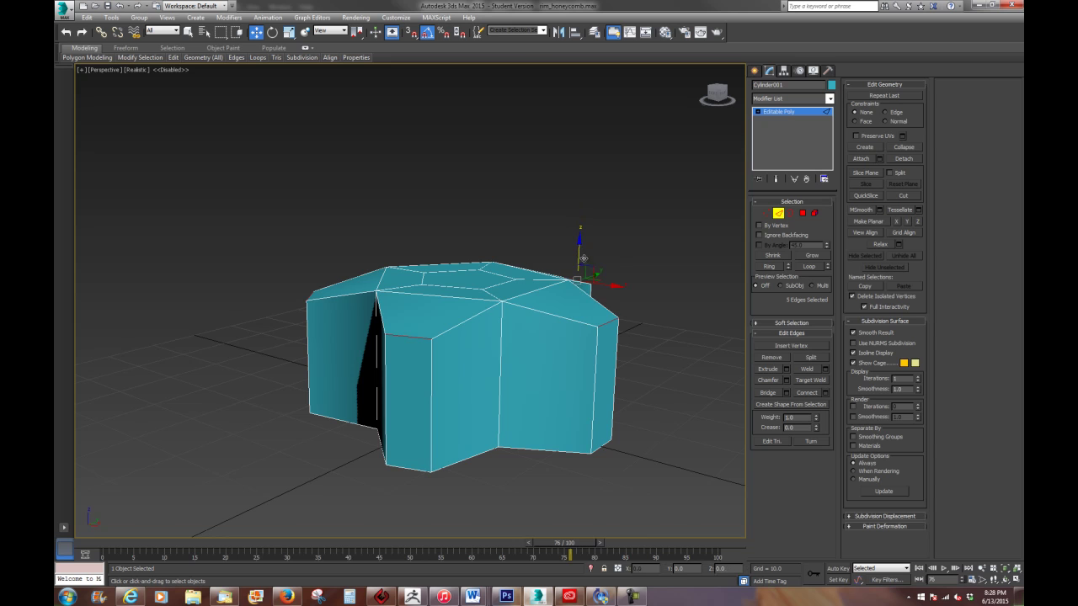
{"action": "left_click", "coordinate": [802, 213]}
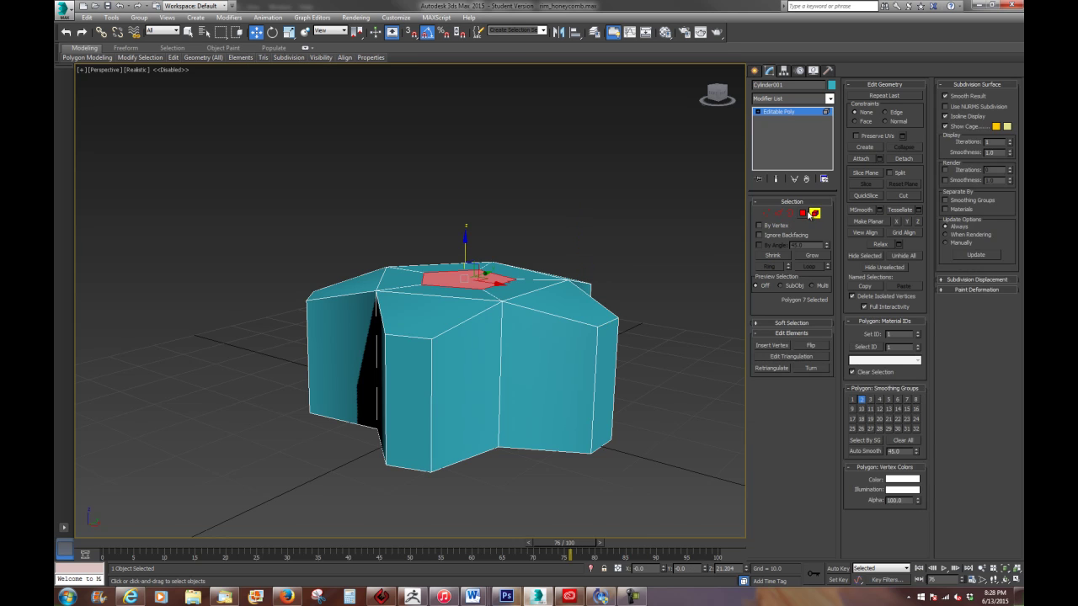
Step: Raise the inset central pentagon on the star's top to about Z 23.2
{"action": "left_click_drag", "start_coordinate": [466, 253], "coordinate": [465, 241]}
{"action": "middle_click_drag", "start_coordinate": [466, 240], "coordinate": [536, 297], "text": "alt"}
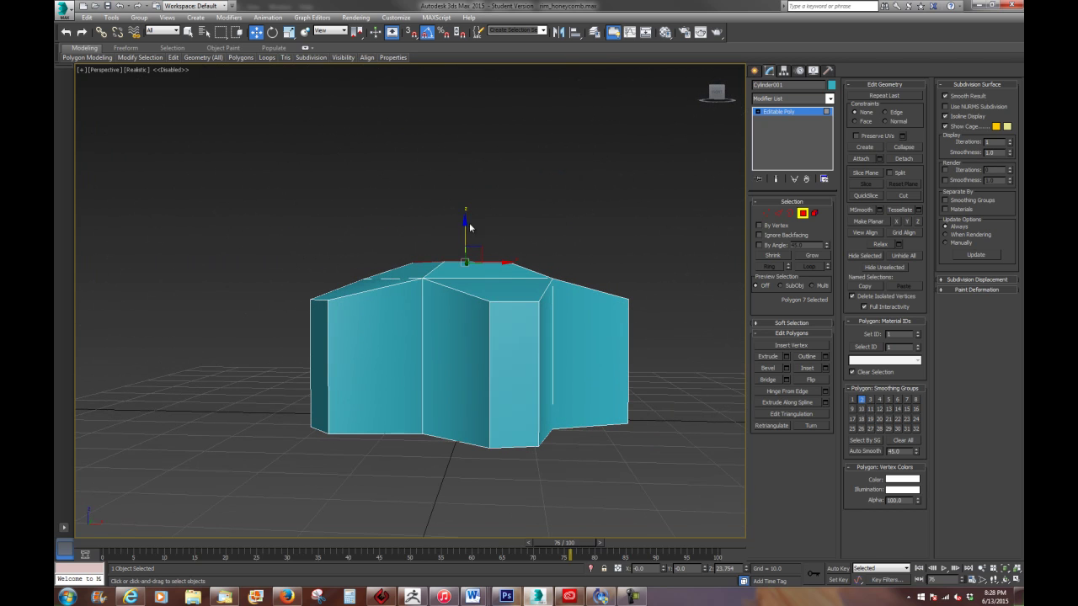
{"action": "mouse_move", "coordinate": [549, 272]}
{"action": "middle_mouse_down", "text": "alt"}
{"action": "mouse_move", "coordinate": [537, 355]}
{"action": "mouse_move", "coordinate": [551, 260]}
{"action": "middle_mouse_up", "text": "alt"}
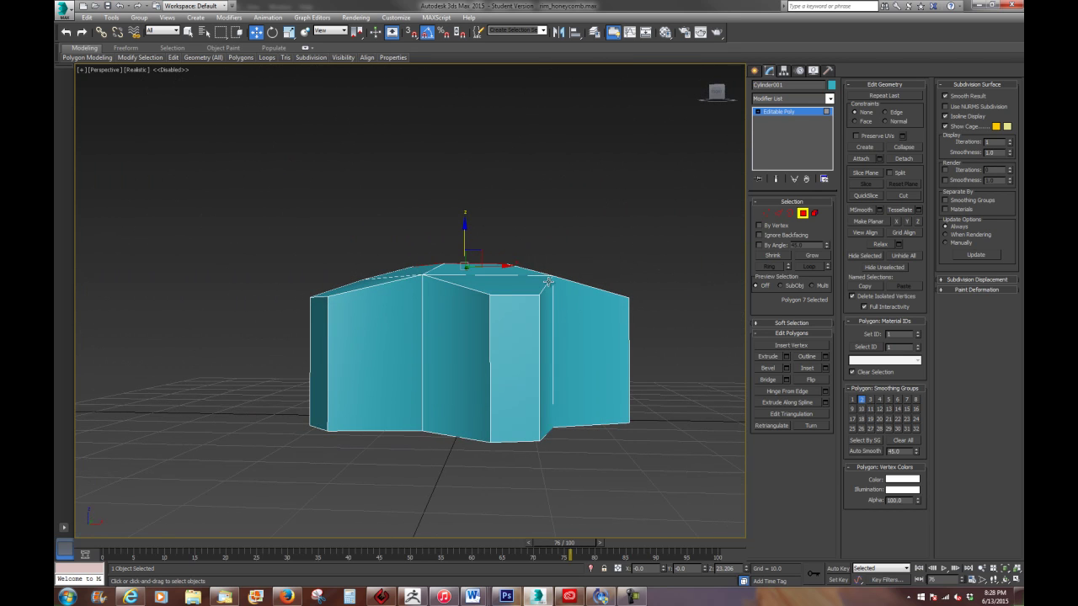
{"action": "mouse_move", "coordinate": [619, 344]}
{"action": "middle_mouse_down", "text": "alt"}
{"action": "mouse_move", "coordinate": [547, 366]}
{"action": "mouse_move", "coordinate": [517, 390]}
{"action": "mouse_move", "coordinate": [517, 430]}
{"action": "mouse_move", "coordinate": [606, 354]}
{"action": "middle_mouse_up", "text": "alt"}
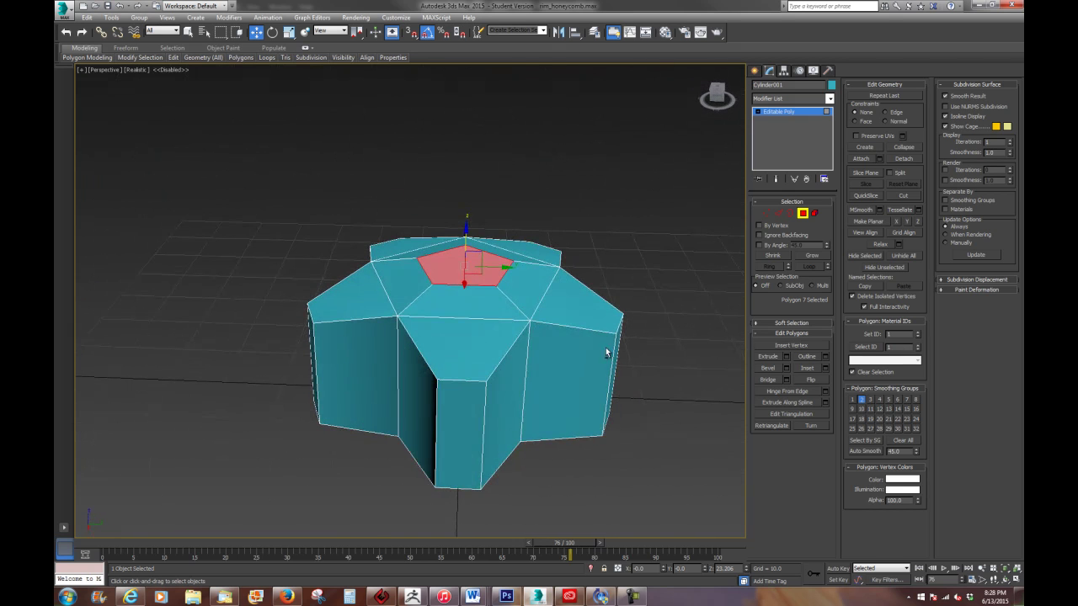
Step: Select the five outer end polygons at the star's arm tips and compare the model with the rim photo
{"action": "left_click", "coordinate": [466, 399]}
{"action": "middle_click_drag", "start_coordinate": [339, 388], "coordinate": [371, 354], "text": "alt"}
{"action": "left_click", "coordinate": [428, 398], "text": "ctrl"}
{"action": "left_click", "coordinate": [306, 433], "text": "ctrl"}
{"action": "middle_click_drag", "start_coordinate": [263, 430], "coordinate": [336, 426], "text": "alt"}
{"action": "left_click", "coordinate": [344, 426], "text": "ctrl"}
{"action": "middle_click_drag", "start_coordinate": [275, 357], "coordinate": [350, 356], "text": "alt"}
{"action": "left_click", "coordinate": [385, 418], "text": "ctrl"}
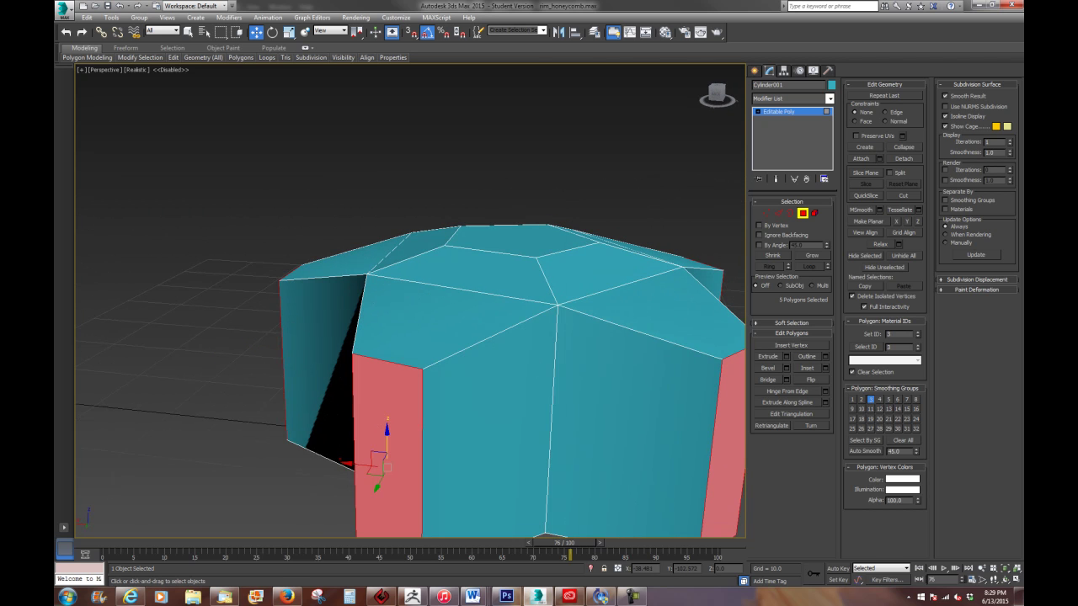
{"action": "key", "text": "alt+Tab"}
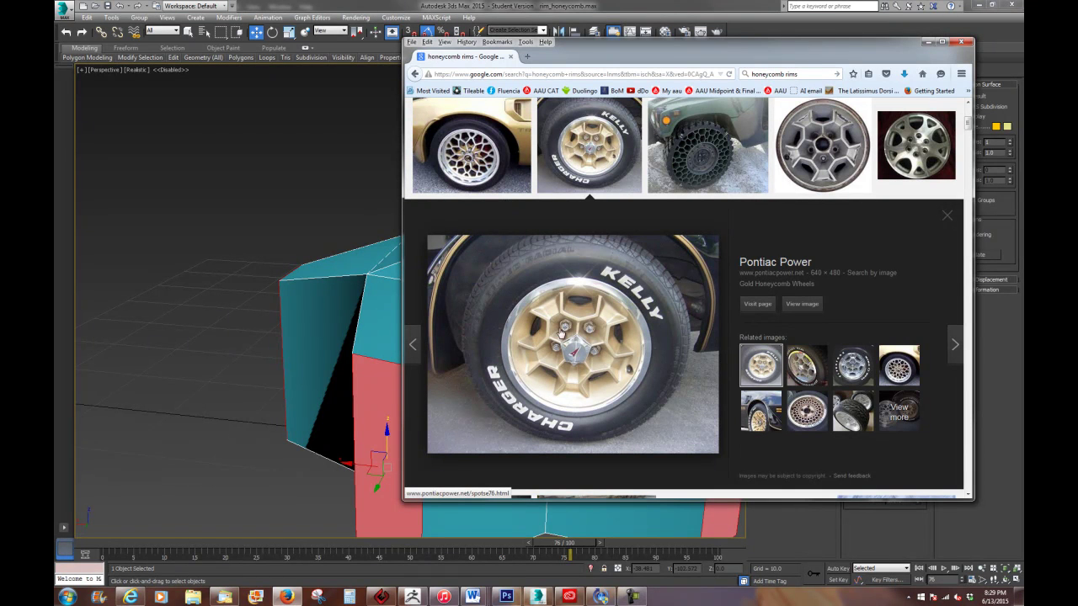
{"action": "left_click_drag", "start_coordinate": [674, 56], "coordinate": [1019, 30]}
{"action": "middle_click_drag", "start_coordinate": [581, 353], "coordinate": [512, 284], "text": "alt"}
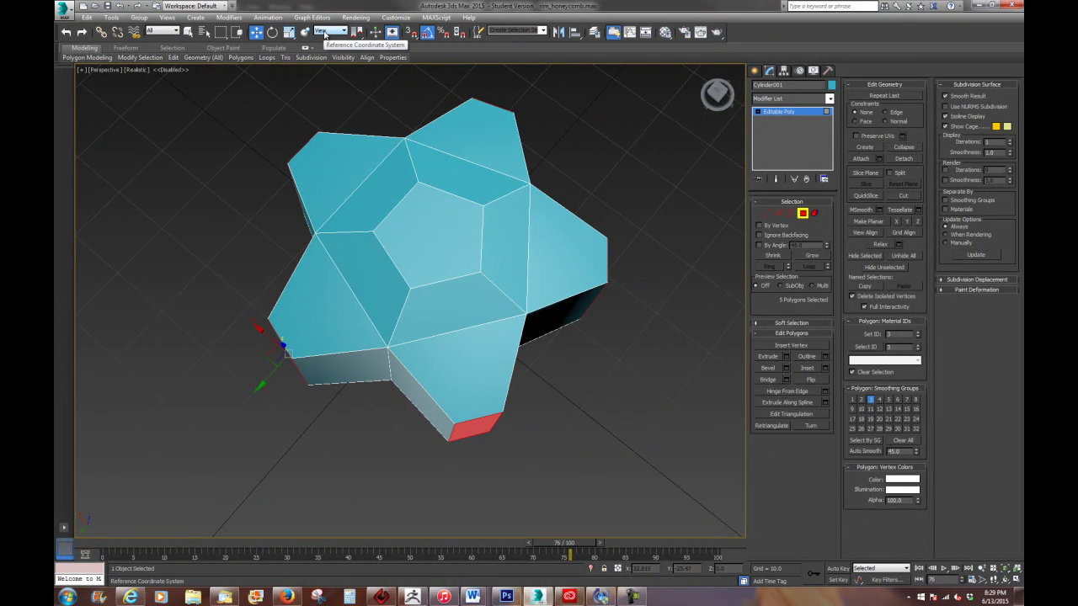
Step: Try scaling the five arm-tip polygons with different transform centre settings and the Screen coordinate system
{"action": "left_click", "coordinate": [289, 32]}
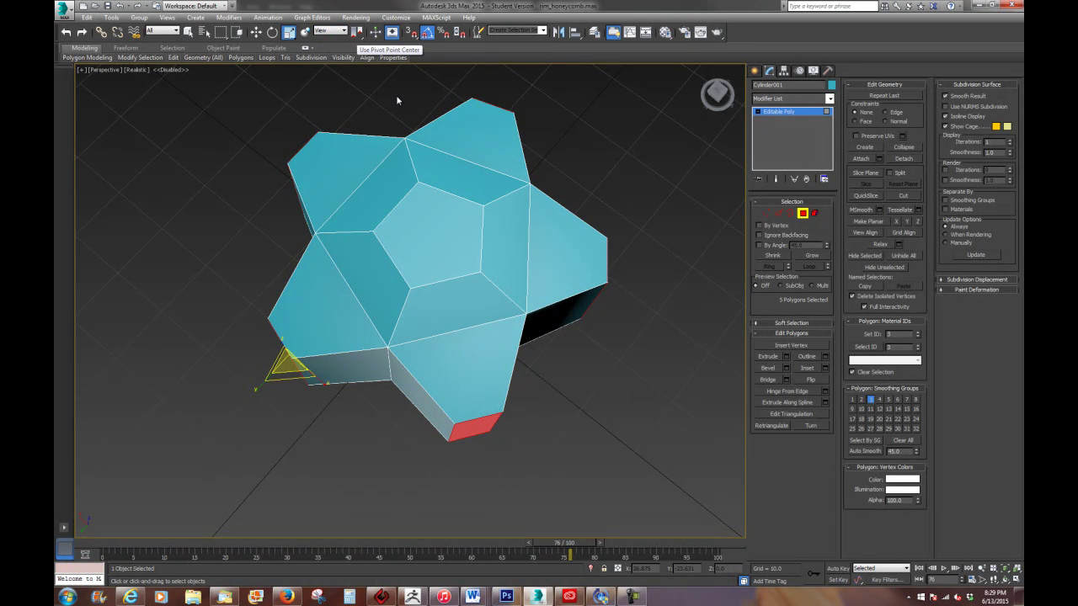
{"action": "middle_click_drag", "start_coordinate": [474, 293], "coordinate": [488, 276], "text": "alt"}
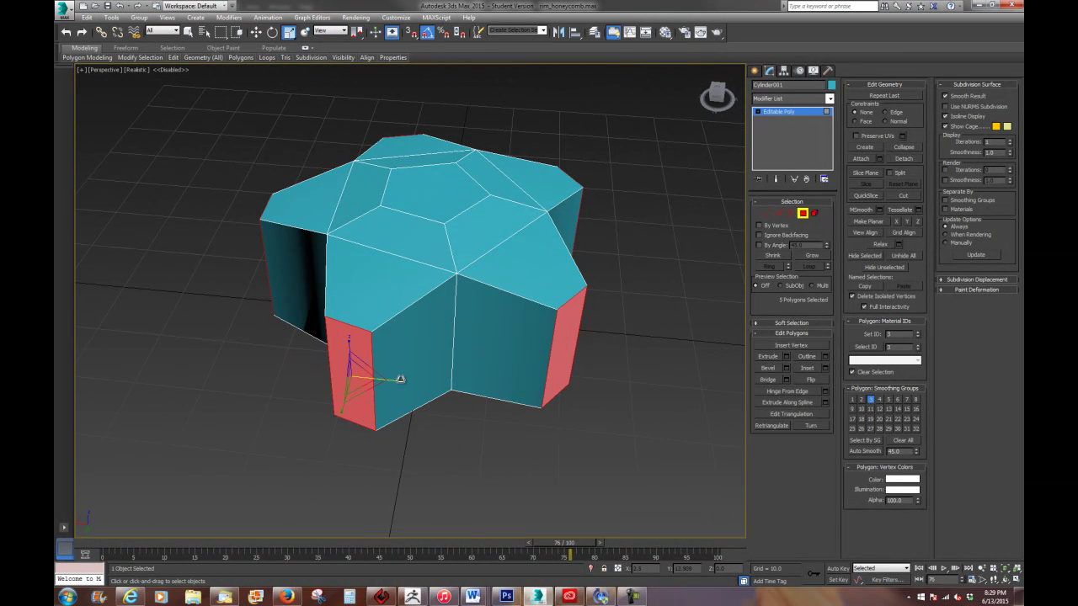
{"action": "left_click_drag", "start_coordinate": [389, 380], "coordinate": [437, 362]}
{"action": "middle_click_drag", "start_coordinate": [437, 362], "coordinate": [409, 312], "text": "alt"}
{"action": "left_click_drag", "start_coordinate": [357, 32], "coordinate": [362, 52]}
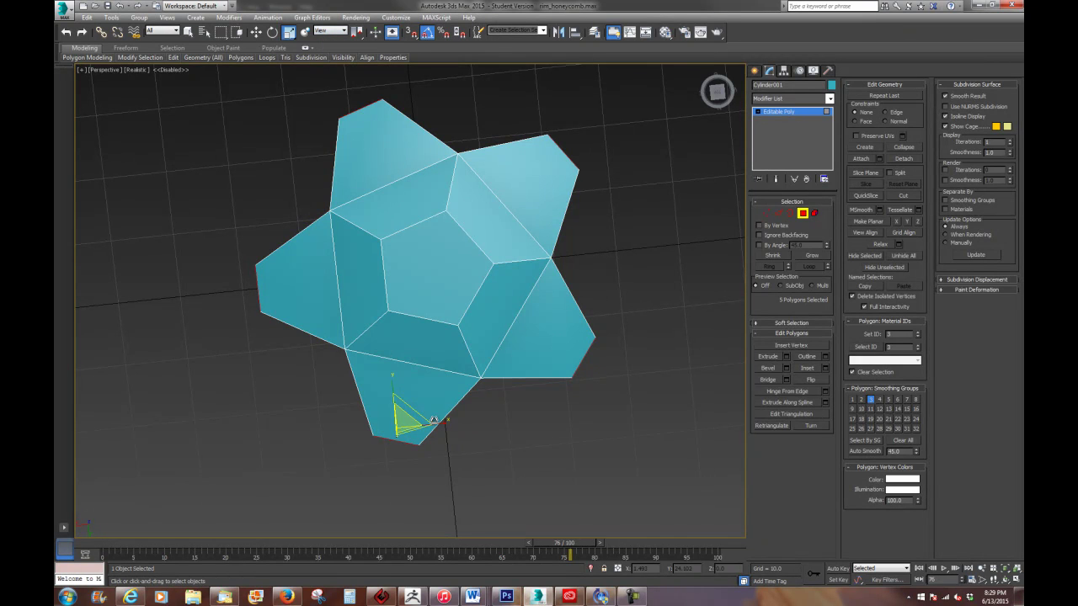
{"action": "middle_click_drag", "start_coordinate": [443, 457], "coordinate": [379, 358], "text": "alt"}
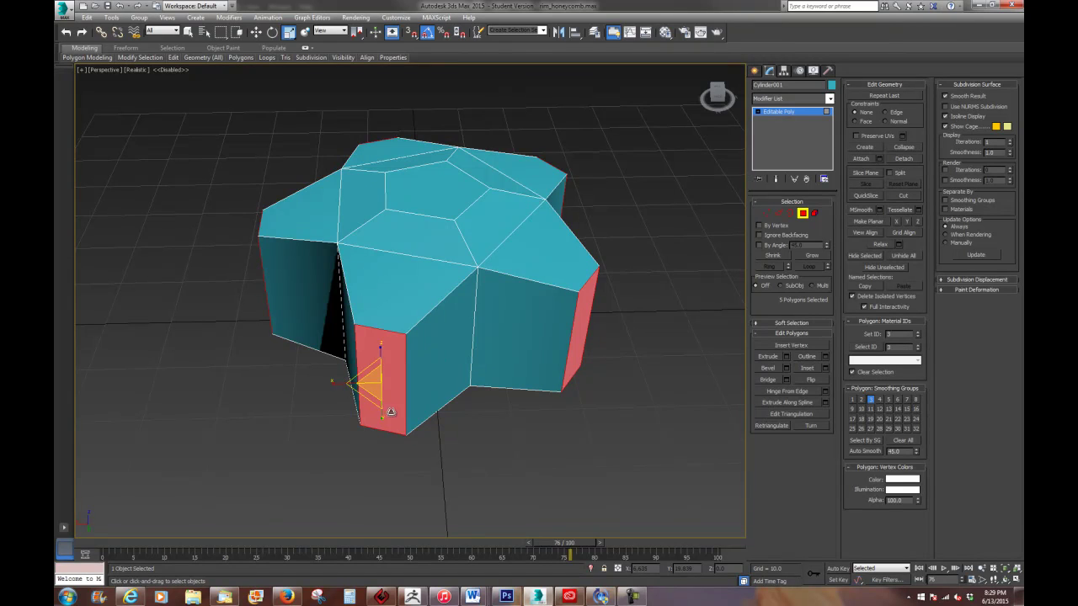
{"action": "middle_click_drag", "start_coordinate": [423, 381], "coordinate": [434, 425], "text": "alt"}
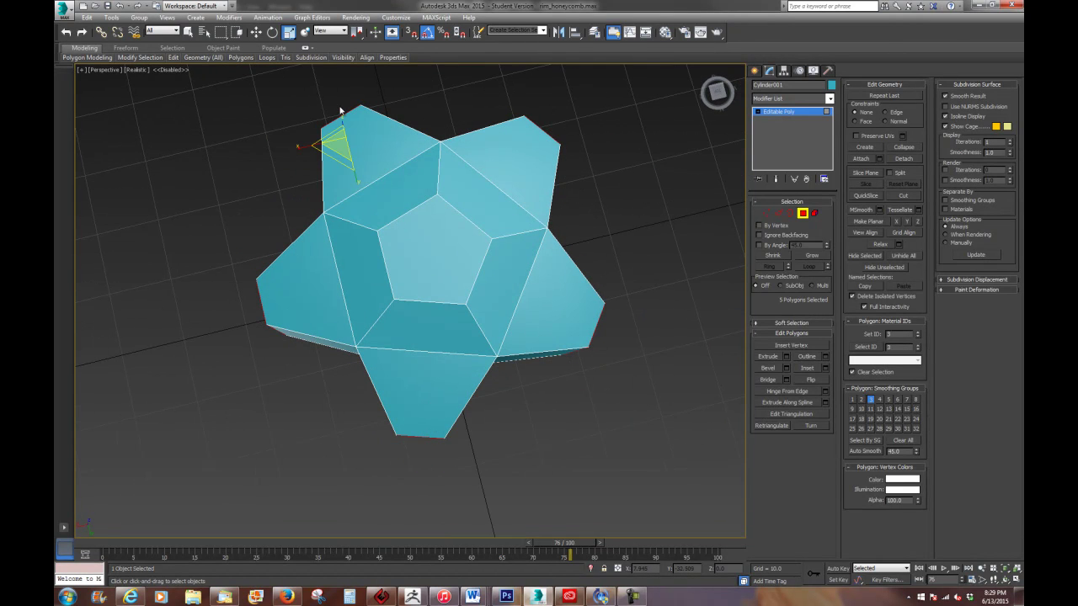
{"action": "left_click", "coordinate": [330, 31]}
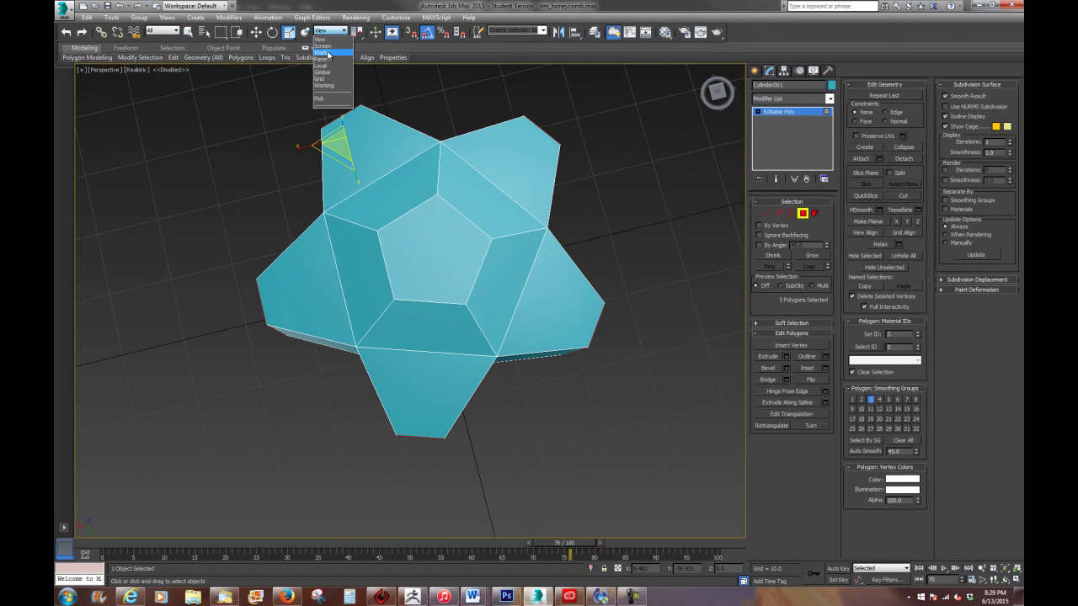
{"action": "left_click", "coordinate": [323, 46]}
{"action": "middle_click_drag", "start_coordinate": [543, 471], "coordinate": [474, 360], "text": "alt"}
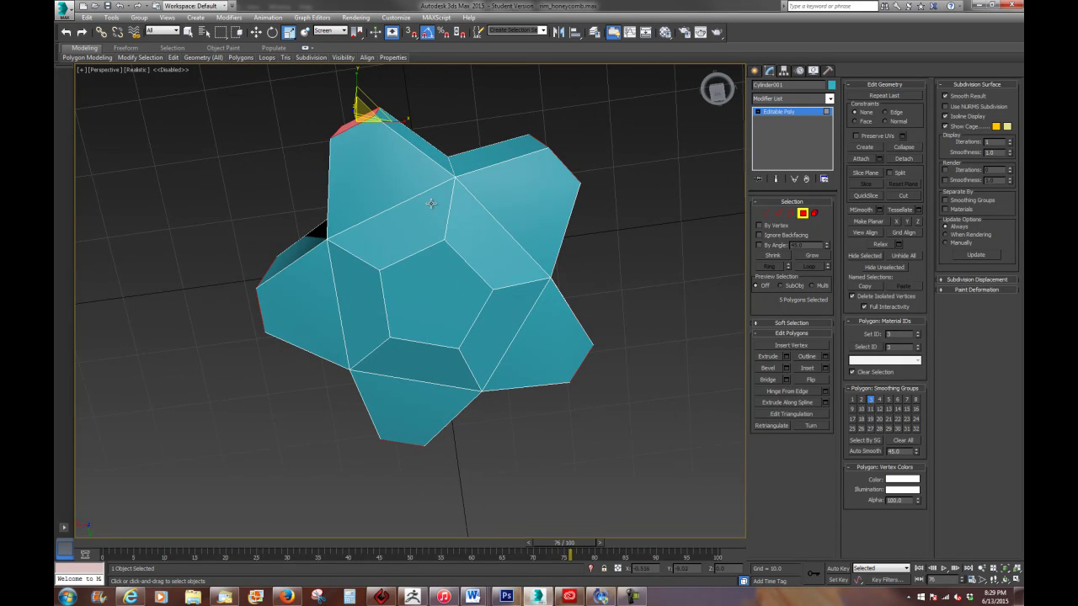
{"action": "left_click_drag", "start_coordinate": [371, 108], "coordinate": [388, 100]}
{"action": "middle_click_drag", "start_coordinate": [388, 100], "coordinate": [542, 299], "text": "alt"}
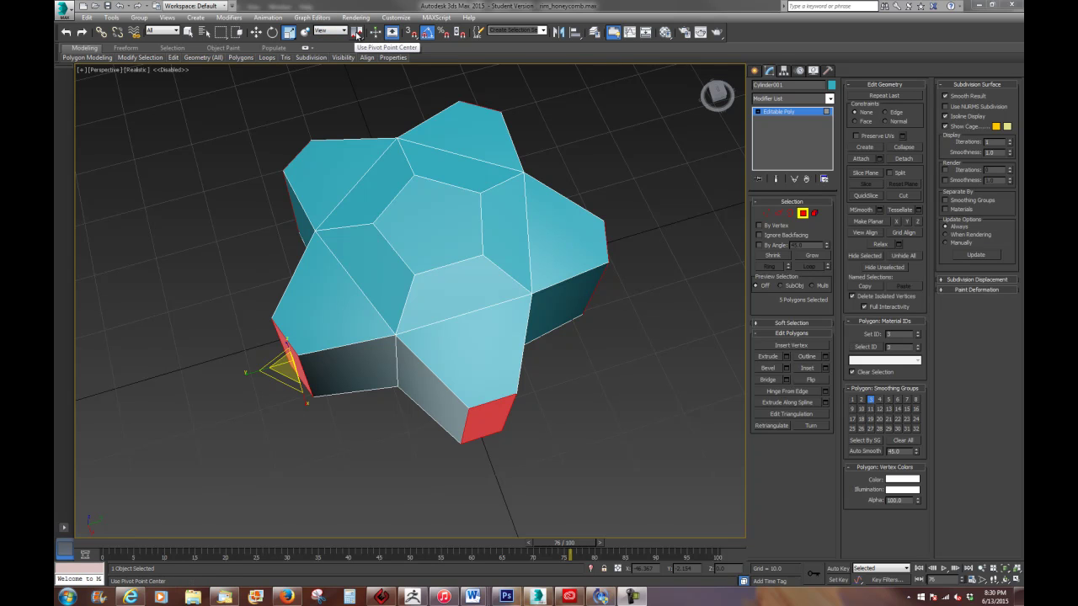
Step: Scale the five arm-tip polygons to about 139% in X and Y, and extrude them outward into longer arms
{"action": "left_click_drag", "start_coordinate": [281, 381], "coordinate": [305, 410]}
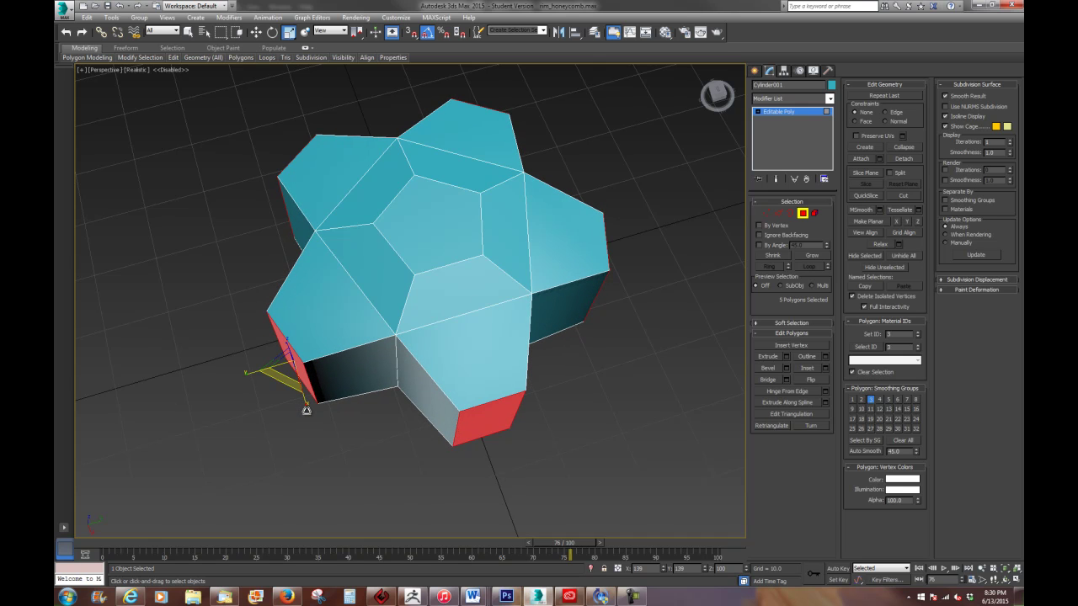
{"action": "middle_click_drag", "start_coordinate": [427, 313], "coordinate": [503, 281], "text": "alt"}
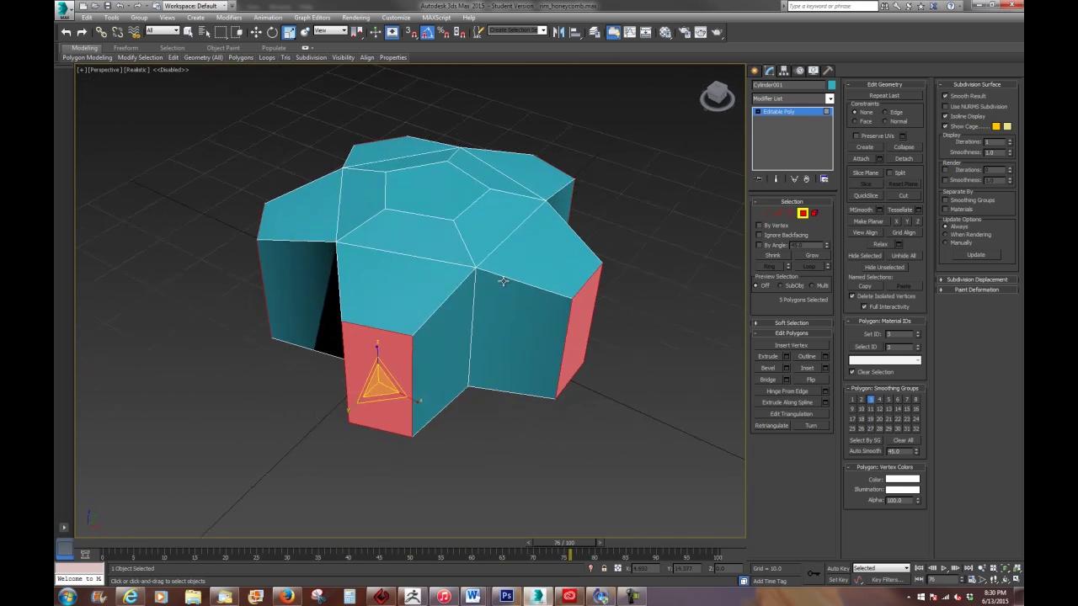
{"action": "right_click", "coordinate": [359, 349]}
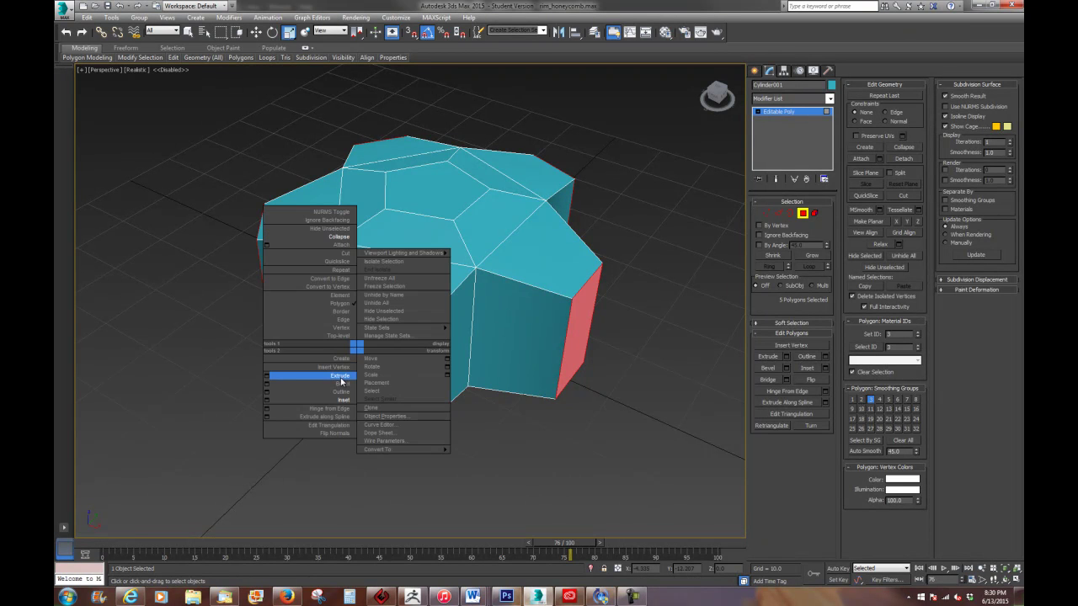
{"action": "left_click", "coordinate": [342, 376]}
{"action": "left_click_drag", "start_coordinate": [364, 349], "coordinate": [372, 286]}
{"action": "middle_click_drag", "start_coordinate": [373, 286], "coordinate": [500, 361], "text": "alt"}
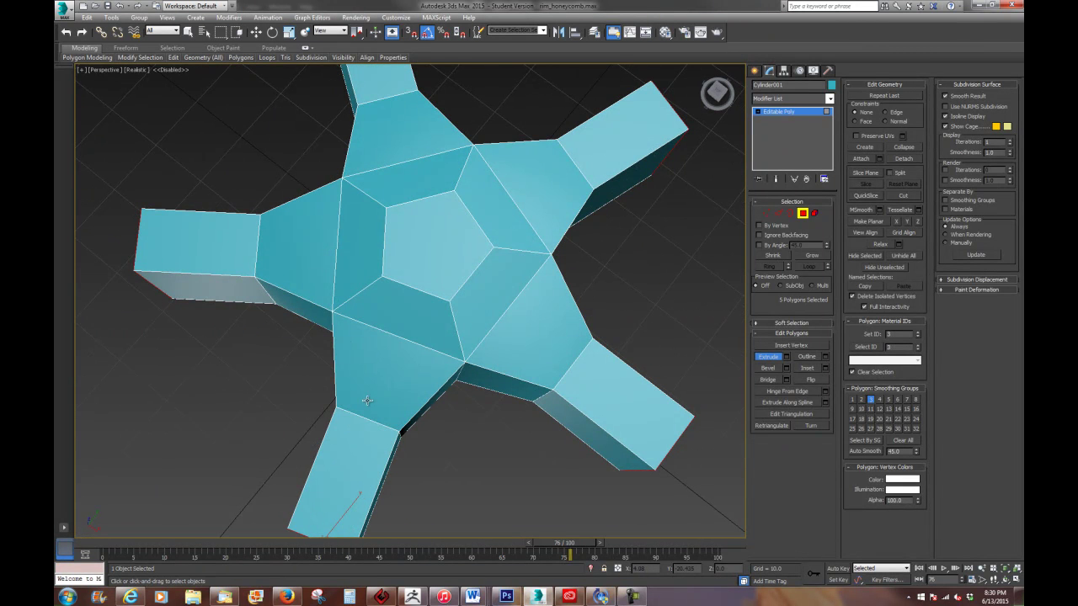
{"action": "mouse_move", "coordinate": [439, 382]}
{"action": "middle_mouse_down", "text": "alt"}
{"action": "mouse_move", "coordinate": [427, 317]}
{"action": "mouse_move", "coordinate": [444, 388]}
{"action": "middle_mouse_up", "text": "alt"}
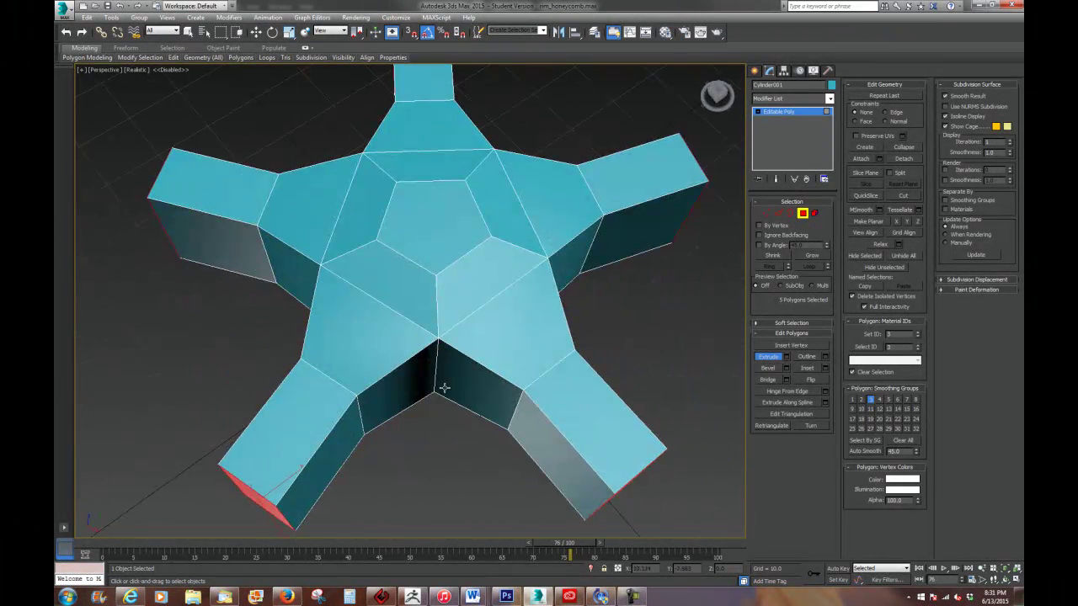
{"action": "scroll", "coordinate": [453, 387], "scroll_direction": "down", "scroll_amount": 3}
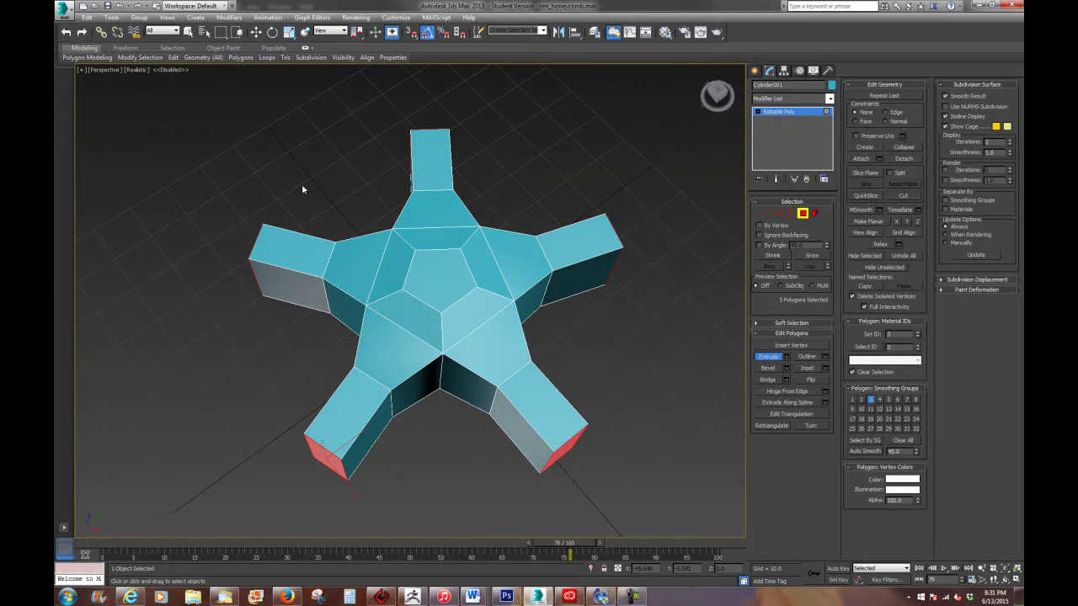
Step: Flare the extruded arm ends by scaling their end polygons to about 260% in X and Y, and compare with the rim photo
{"action": "left_click", "coordinate": [289, 32]}
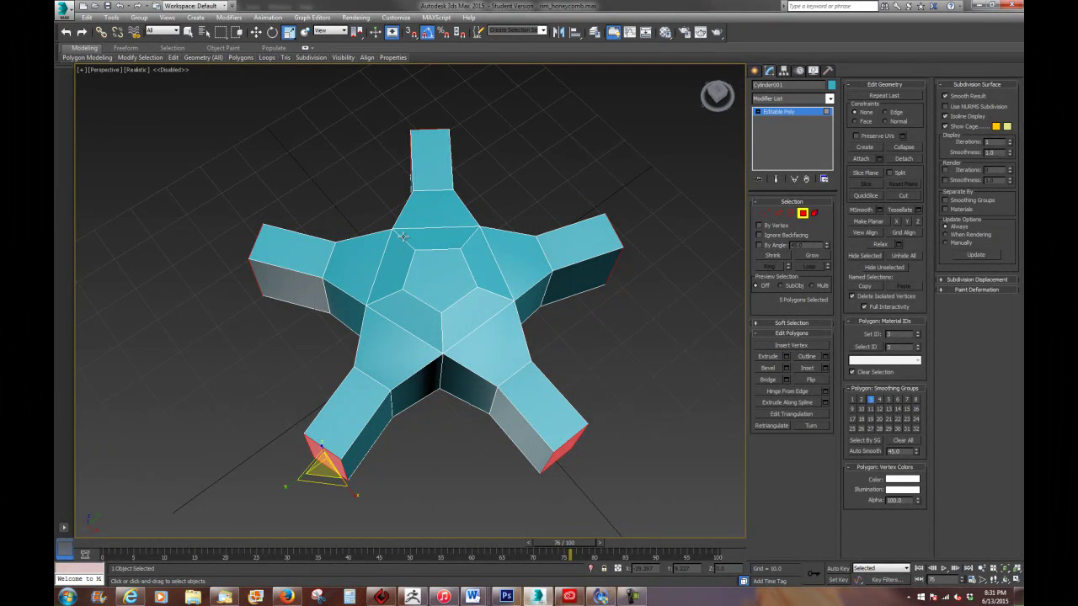
{"action": "left_click_drag", "start_coordinate": [339, 475], "coordinate": [363, 560]}
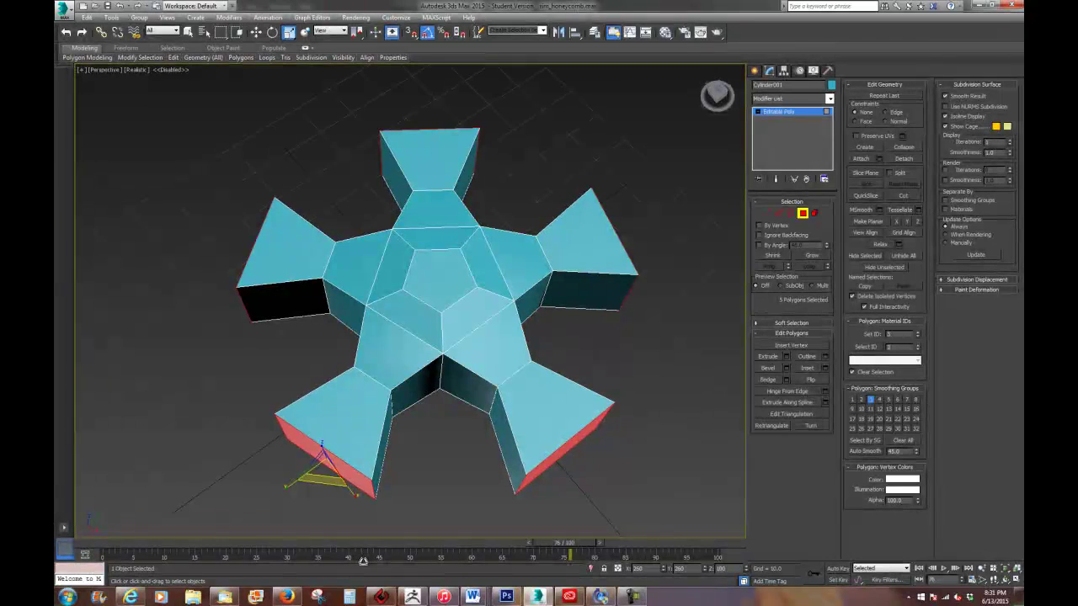
{"action": "middle_click_drag", "start_coordinate": [522, 294], "coordinate": [508, 344], "text": "alt"}
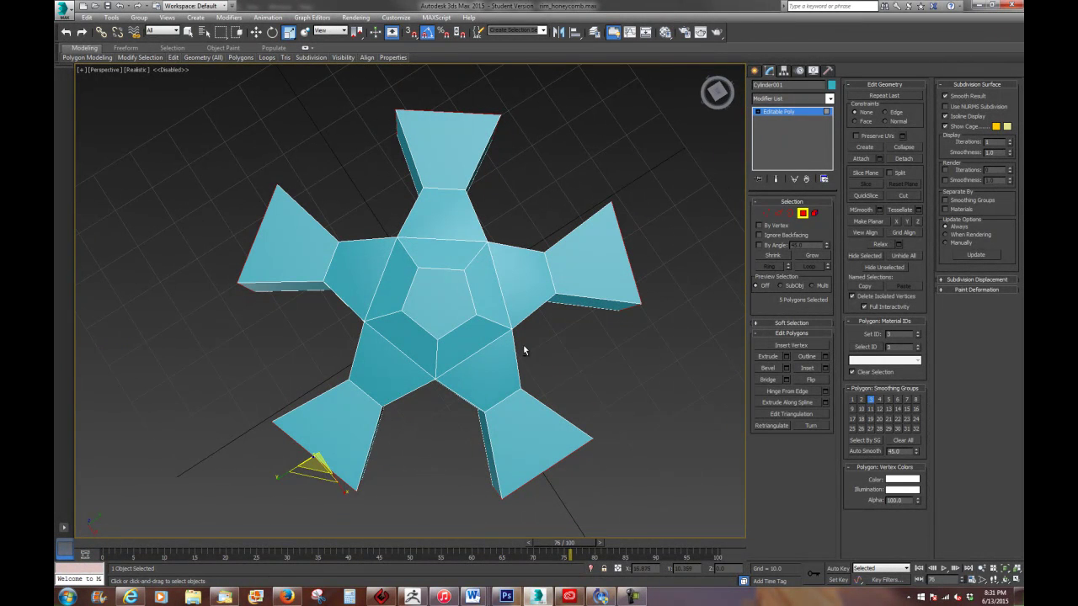
{"action": "key", "text": "alt+Tab"}
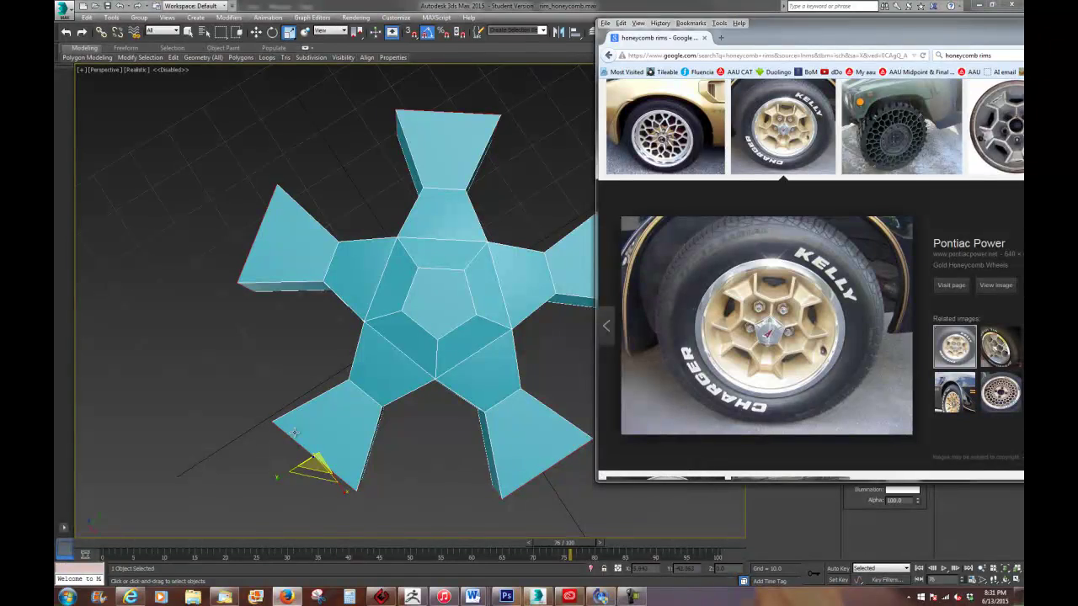
{"action": "middle_click_drag", "start_coordinate": [459, 395], "coordinate": [467, 352], "text": "alt"}
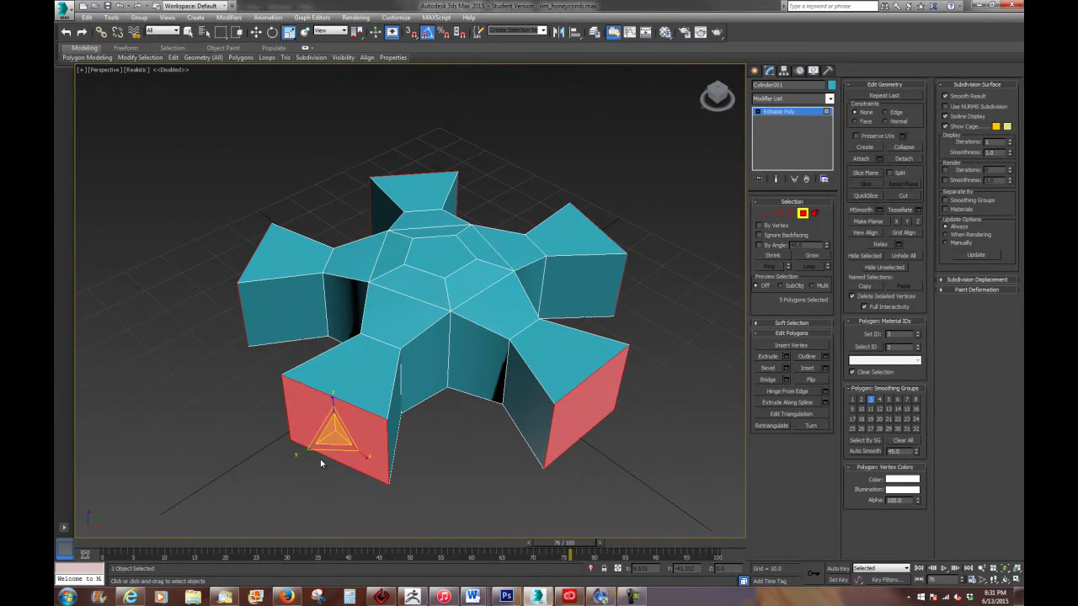
Step: Scale the five end polygons slightly inward about their common selection centre to shorten the flared arms
{"action": "mouse_move", "coordinate": [329, 448]}
{"action": "left_mouse_down"}
{"action": "mouse_move", "coordinate": [329, 461]}
{"action": "mouse_move", "coordinate": [331, 447]}
{"action": "left_mouse_up"}
{"action": "middle_click_drag", "start_coordinate": [463, 425], "coordinate": [445, 469], "text": "alt"}
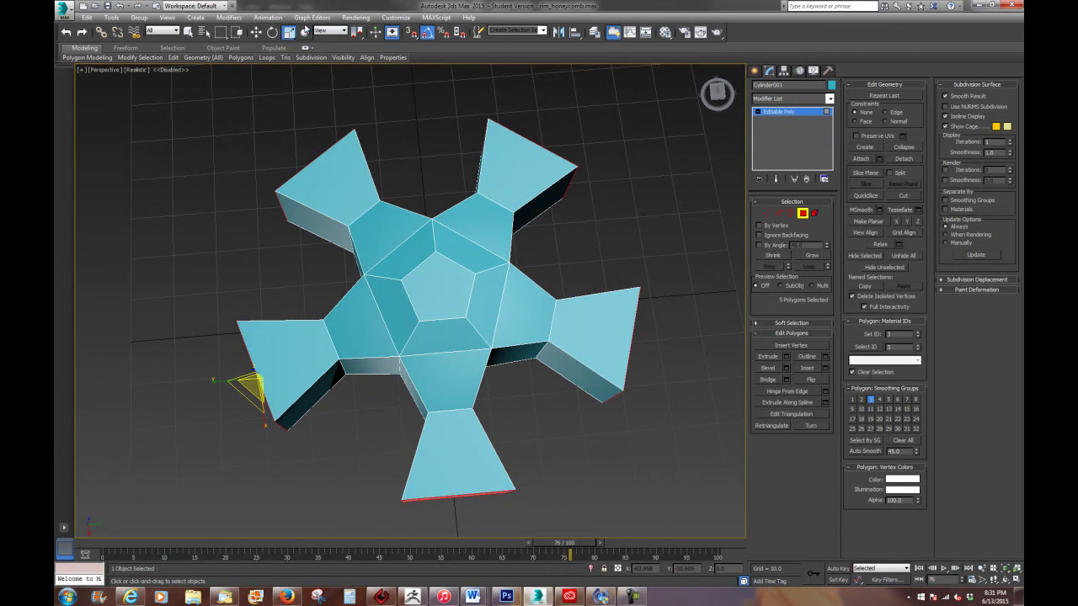
{"action": "left_click_drag", "start_coordinate": [357, 32], "coordinate": [357, 82]}
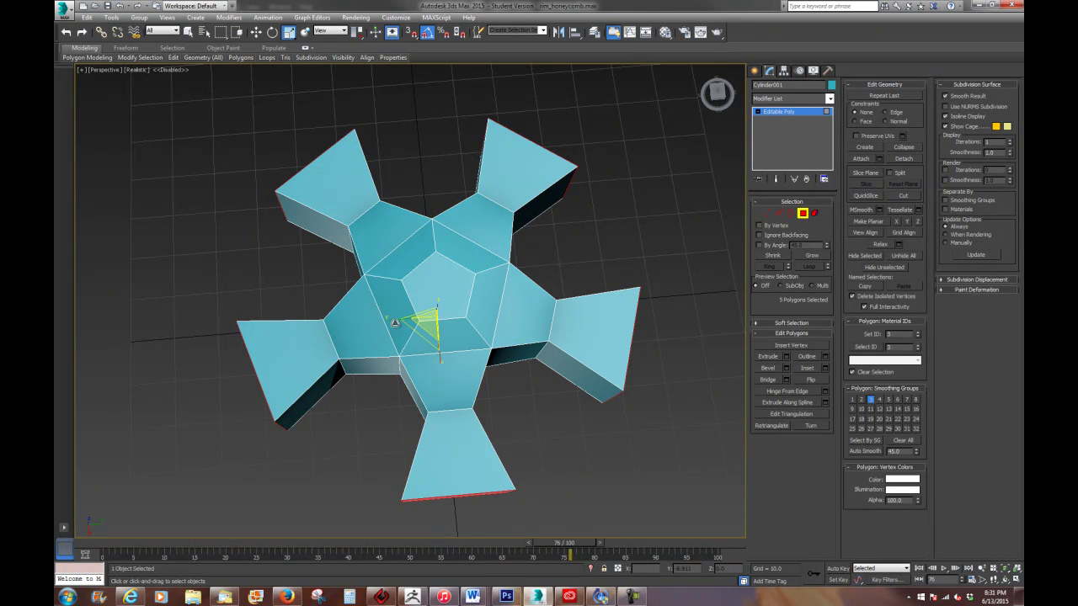
{"action": "left_click_drag", "start_coordinate": [407, 338], "coordinate": [421, 327]}
{"action": "middle_click_drag", "start_coordinate": [421, 326], "coordinate": [510, 394], "text": "alt"}
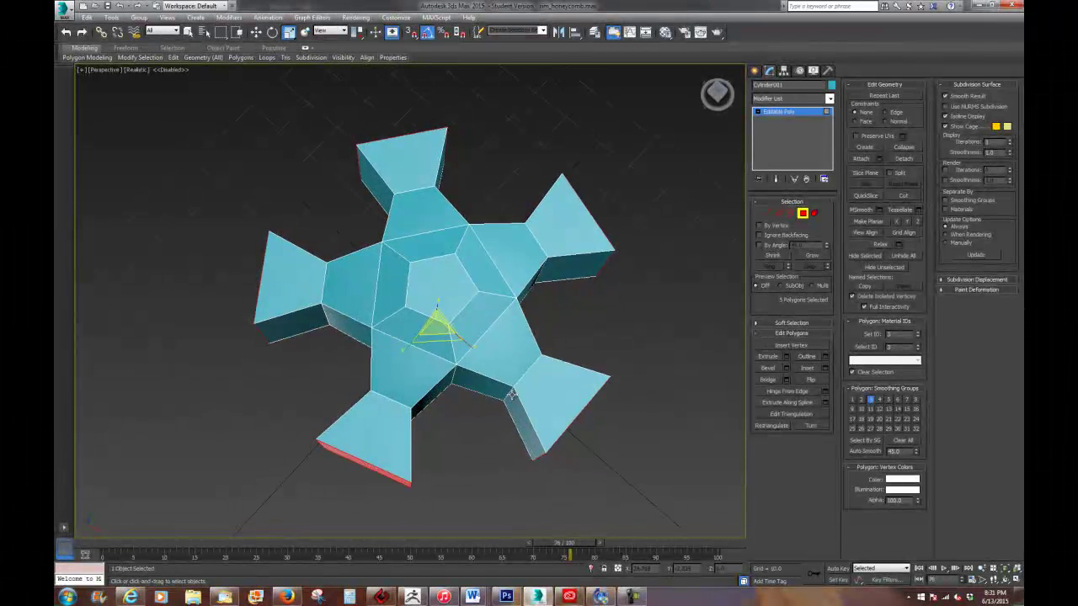
Step: Lower the five outer top edges of the flared arm ends so the arms slope down towards the tips
{"action": "left_click", "coordinate": [780, 216]}
{"action": "middle_click_drag", "start_coordinate": [504, 353], "coordinate": [506, 407], "text": "alt"}
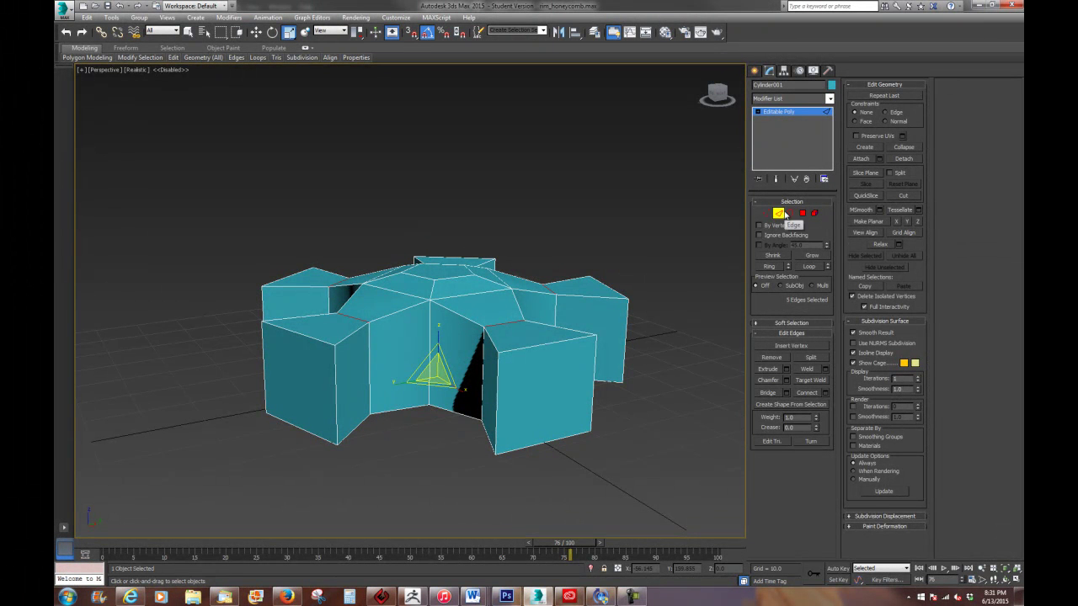
{"action": "left_click", "coordinate": [516, 347]}
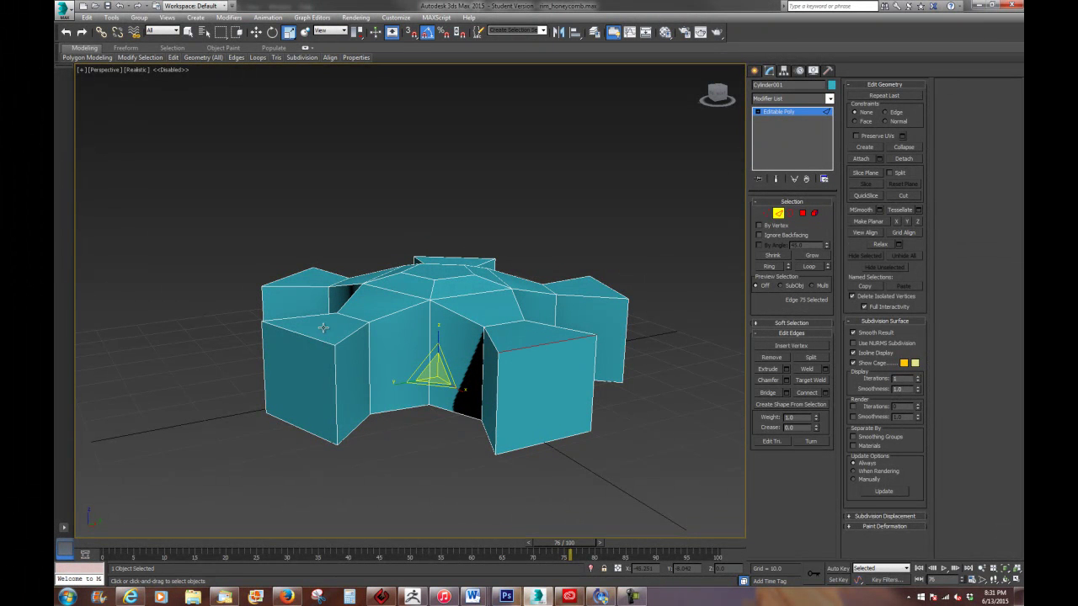
{"action": "left_click", "coordinate": [293, 333], "text": "ctrl"}
{"action": "left_click", "coordinate": [288, 277], "text": "ctrl"}
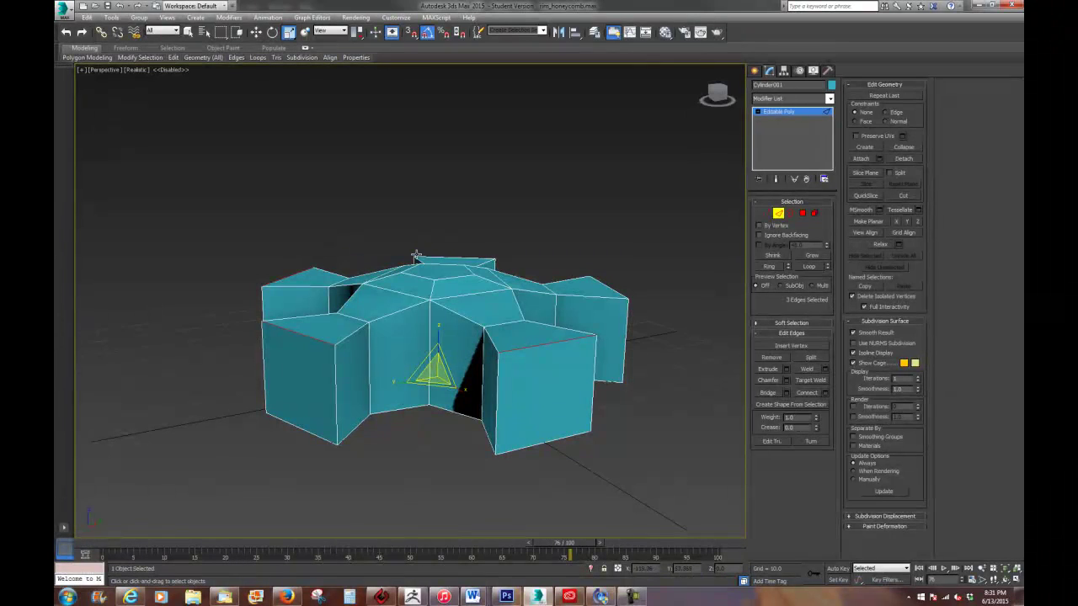
{"action": "left_click", "coordinate": [438, 258], "text": "ctrl"}
{"action": "key", "text": "w"}
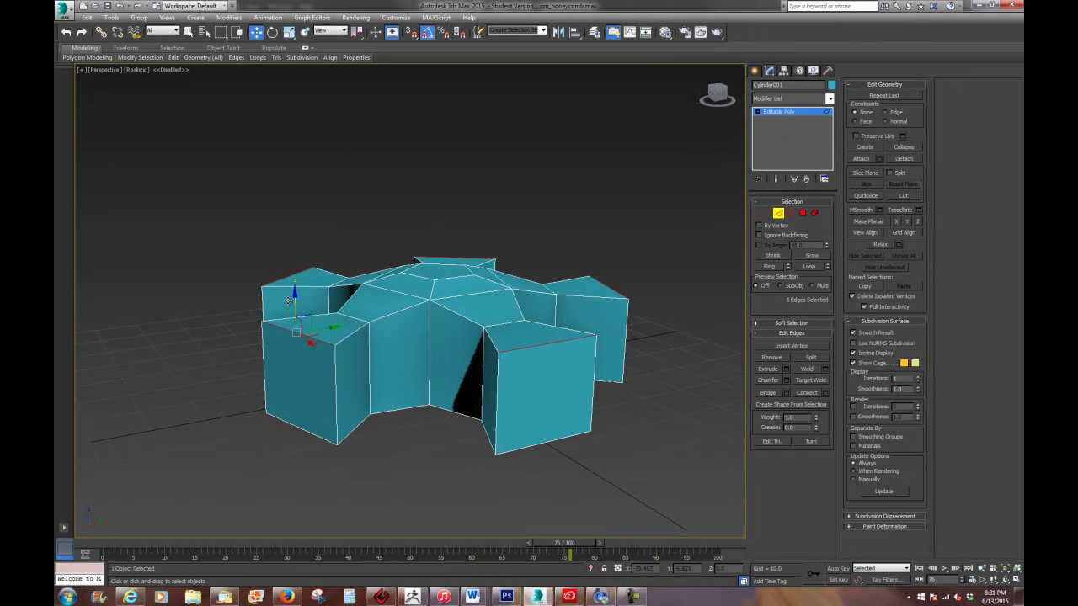
{"action": "left_click_drag", "start_coordinate": [295, 299], "coordinate": [296, 315]}
{"action": "middle_click_drag", "start_coordinate": [575, 336], "coordinate": [703, 288], "text": "alt"}
Step: Select all 25 side polygons around the rim by converting the ring of vertical side edges to a polygon selection
{"action": "left_click", "coordinate": [804, 214], "text": "ctrl"}
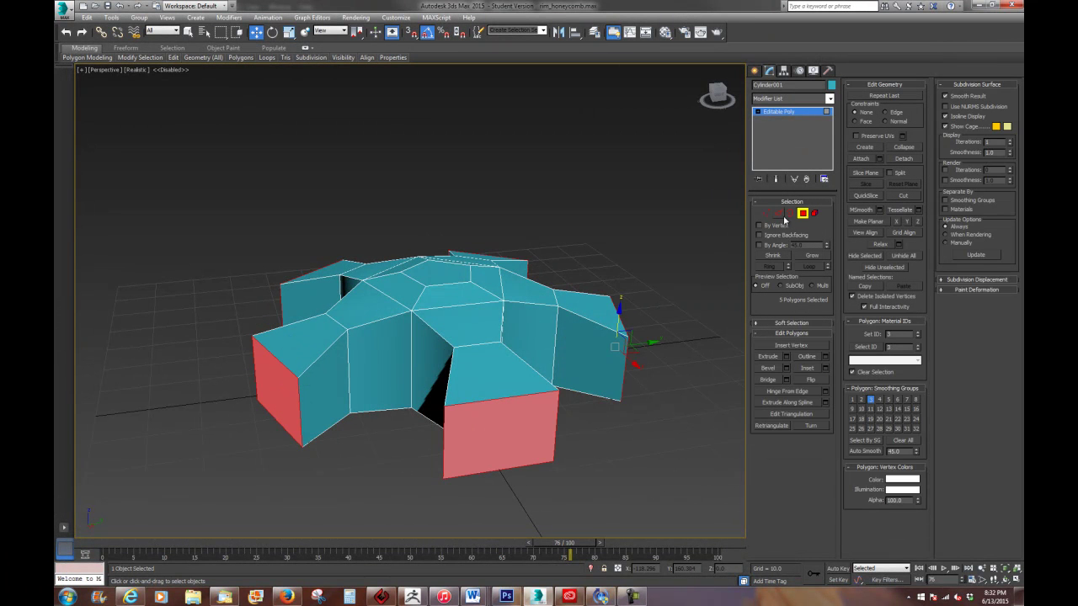
{"action": "left_click", "coordinate": [779, 214]}
{"action": "left_click", "coordinate": [442, 439]}
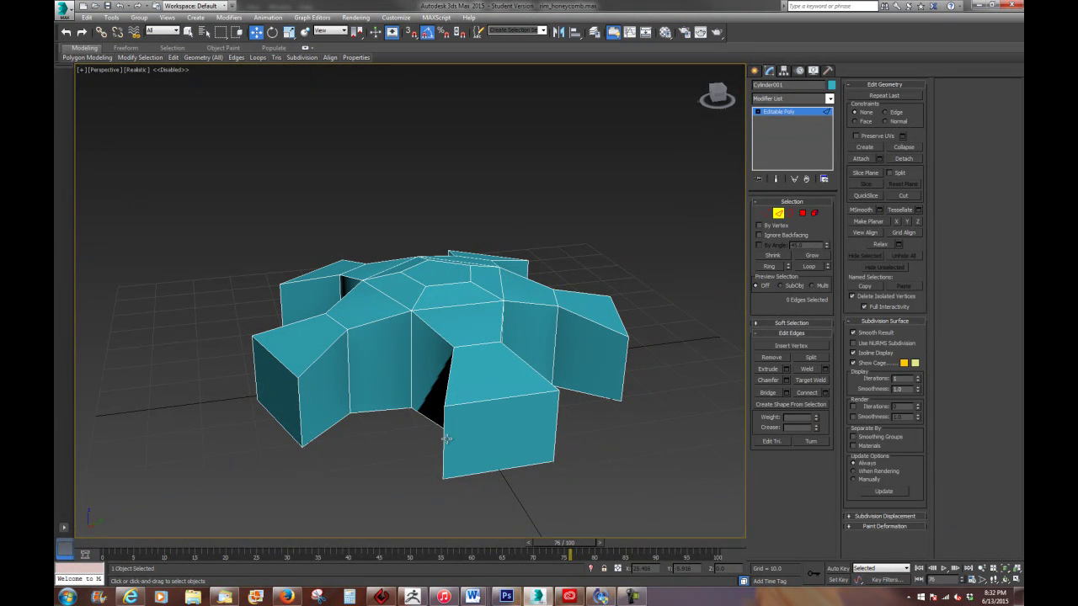
{"action": "left_click", "coordinate": [769, 266]}
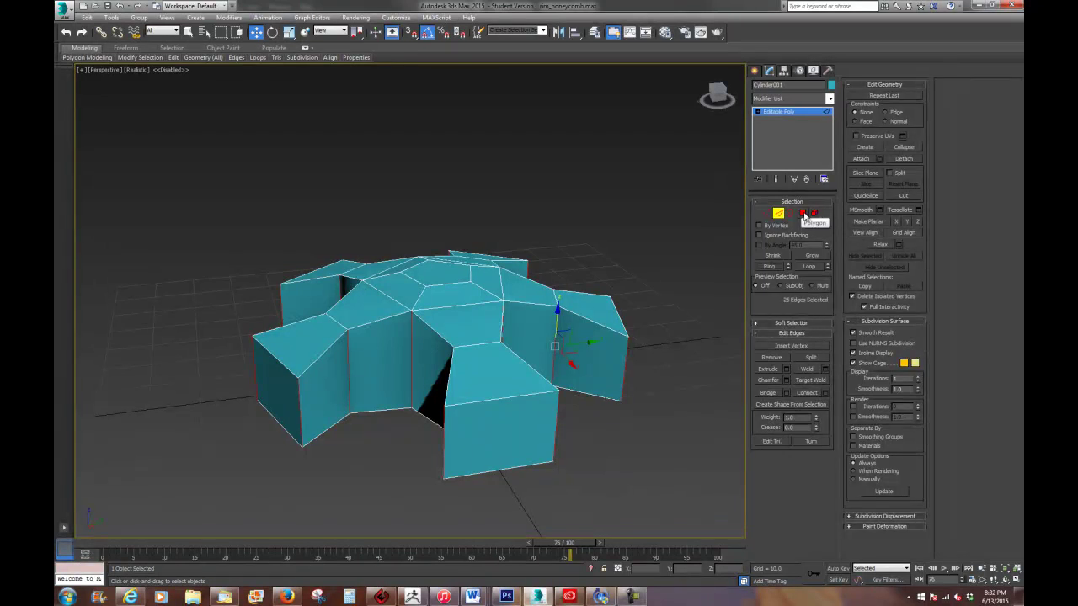
{"action": "left_click", "coordinate": [803, 214], "text": "ctrl"}
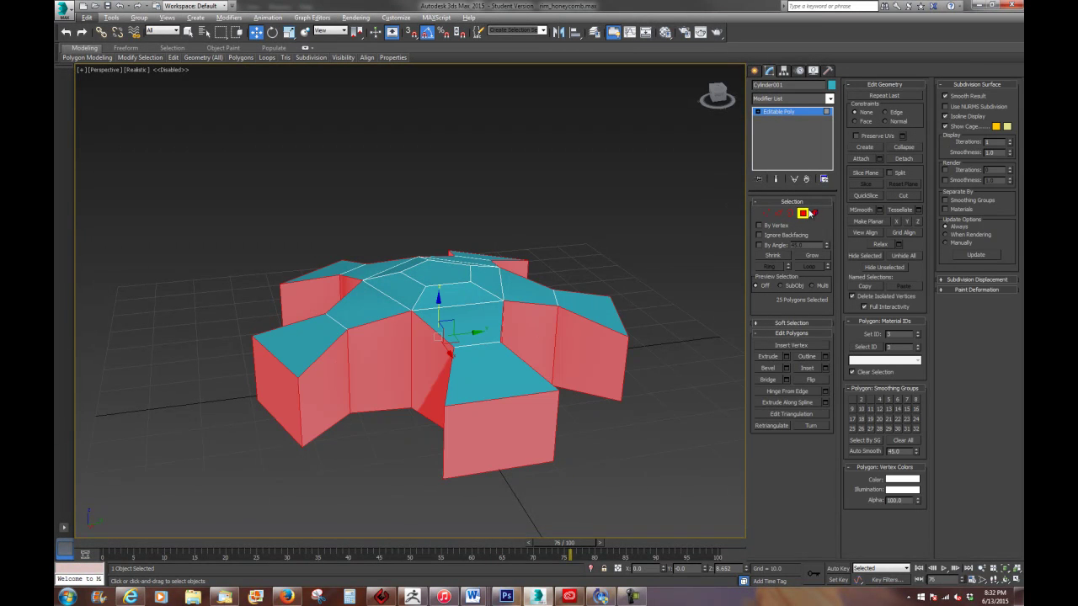
{"action": "left_click", "coordinate": [778, 213]}
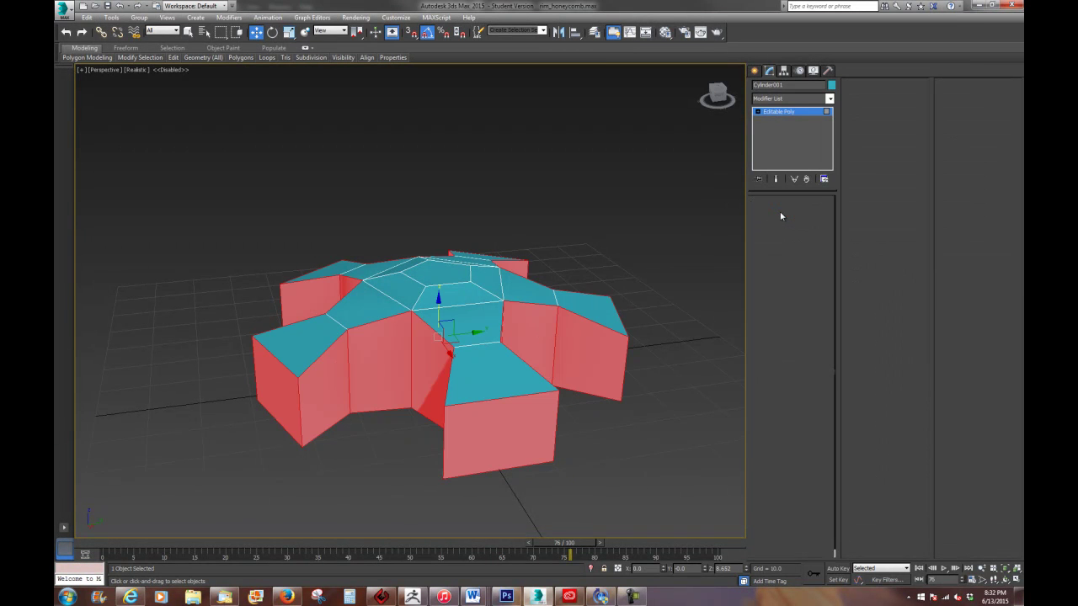
{"action": "left_click", "coordinate": [440, 430]}
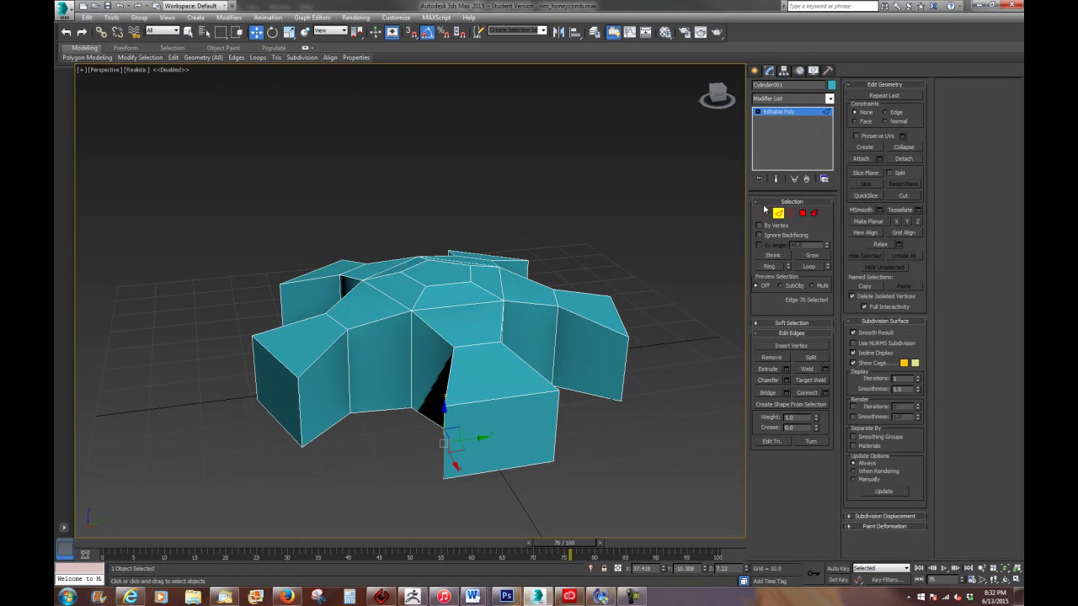
{"action": "left_click", "coordinate": [768, 266]}
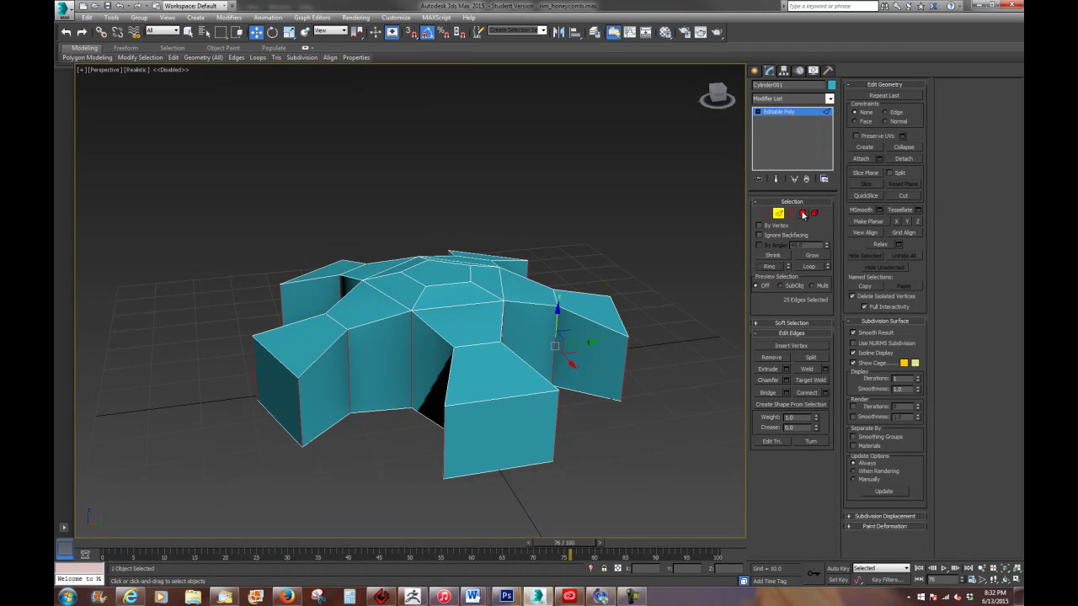
{"action": "left_click", "coordinate": [803, 213]}
Step: Remove the five arm end polygons from the selection, keeping only the side walls between the arms
{"action": "middle_click_drag", "start_coordinate": [547, 387], "coordinate": [614, 392], "text": "alt"}
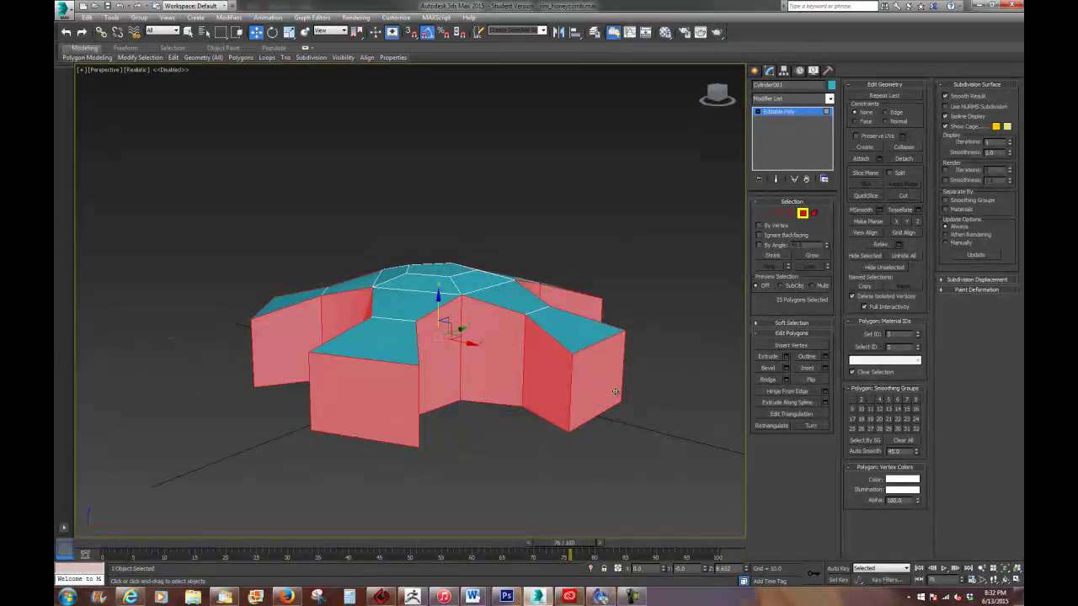
{"action": "left_click", "coordinate": [590, 373], "text": "alt"}
{"action": "left_click", "coordinate": [374, 393], "text": "alt"}
{"action": "middle_click_drag", "start_coordinate": [318, 404], "coordinate": [419, 407], "text": "alt"}
{"action": "left_click", "coordinate": [430, 414], "text": "alt"}
{"action": "left_click", "coordinate": [222, 375], "text": "alt"}
{"action": "middle_click_drag", "start_coordinate": [224, 373], "coordinate": [396, 360], "text": "alt"}
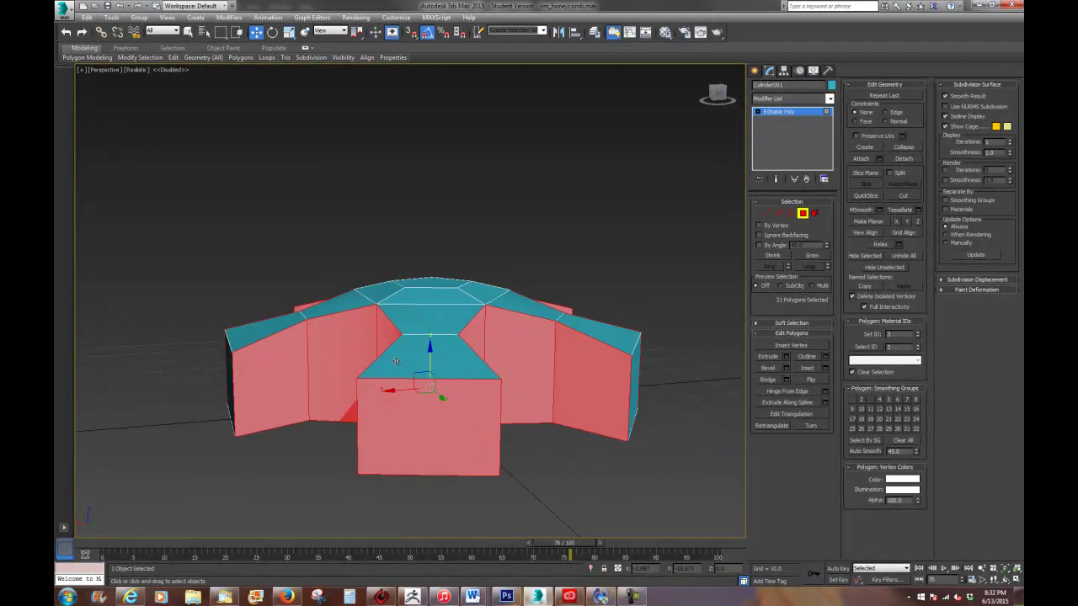
{"action": "left_click", "coordinate": [446, 448], "text": "alt"}
{"action": "middle_click_drag", "start_coordinate": [446, 448], "coordinate": [392, 387], "text": "alt"}
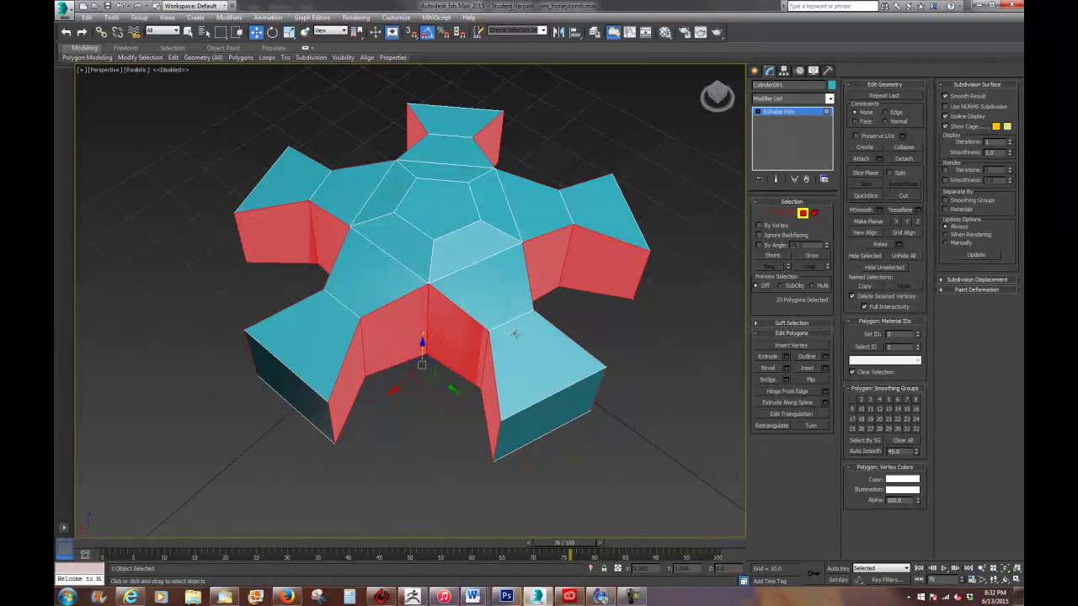
Step: Check the rim reference photo in the browser, and set up an extrusion of the selected side walls with a height of 1.627
{"action": "key", "text": "alt+Tab"}
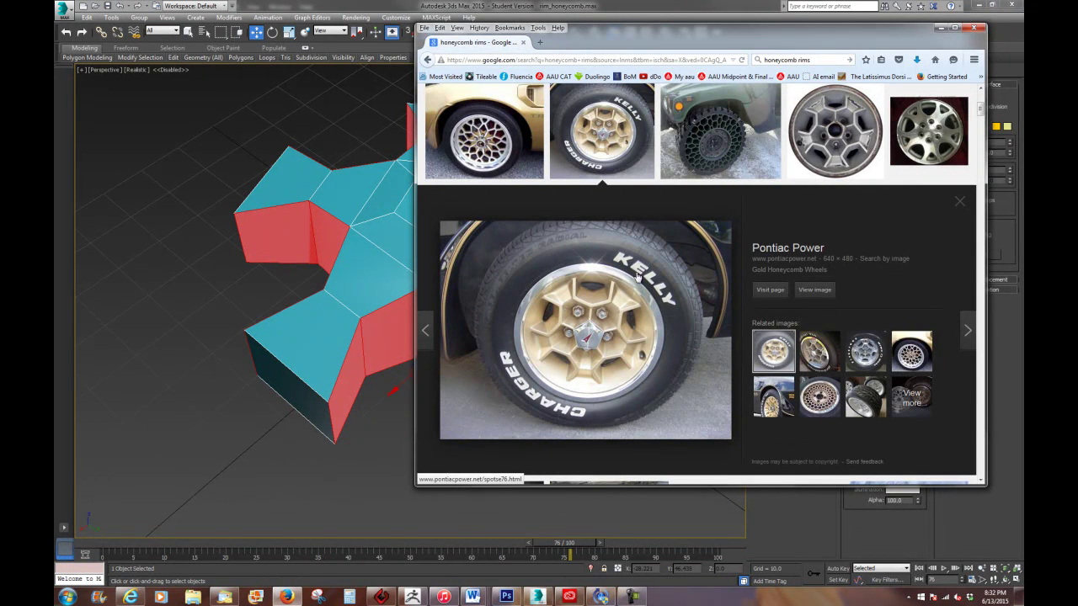
{"action": "left_click_drag", "start_coordinate": [635, 40], "coordinate": [793, 52]}
{"action": "key", "text": "alt+Tab"}
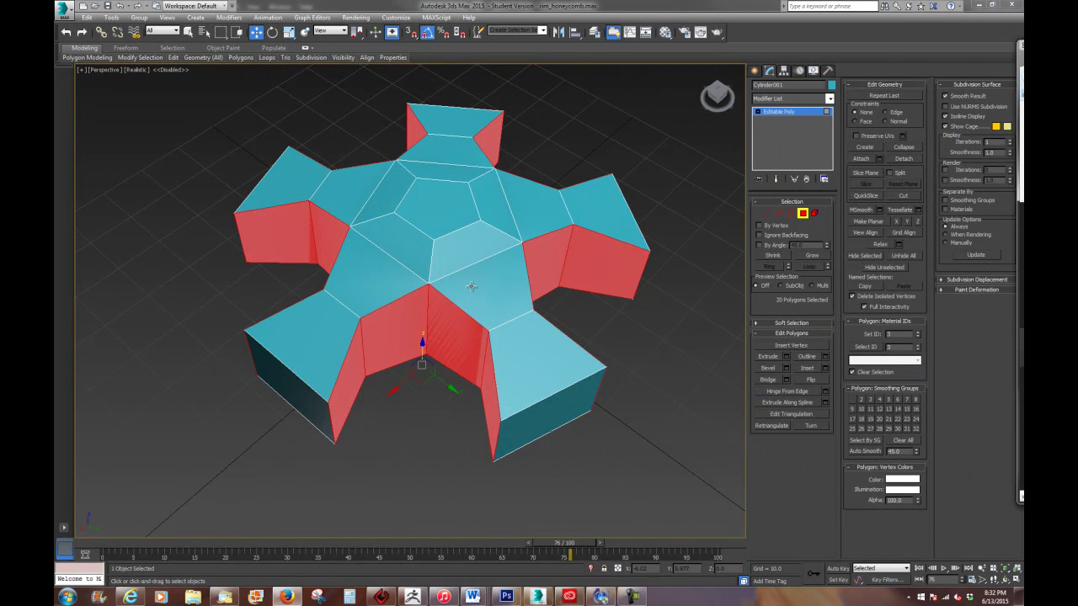
{"action": "middle_click_drag", "start_coordinate": [471, 286], "coordinate": [373, 329], "text": "alt"}
{"action": "right_click", "coordinate": [389, 197]}
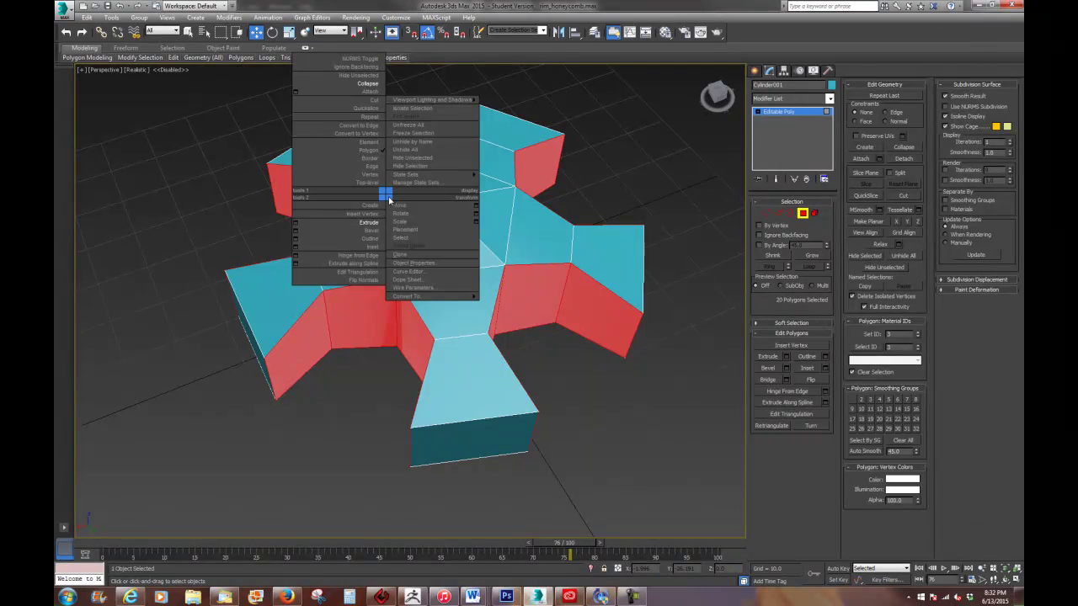
{"action": "left_click", "coordinate": [296, 224]}
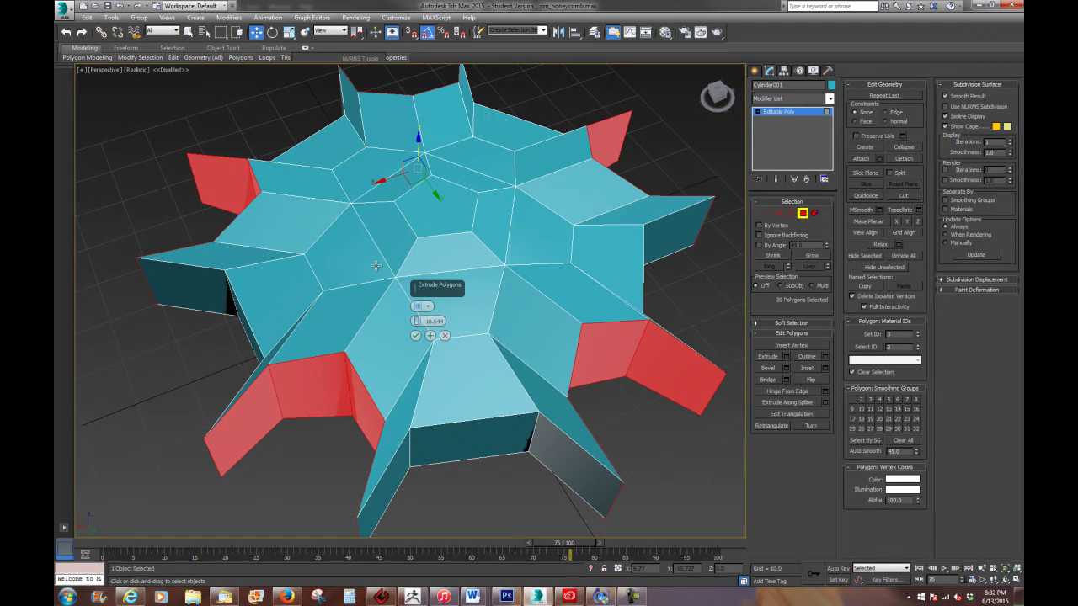
{"action": "left_click_drag", "start_coordinate": [416, 320], "coordinate": [419, 374]}
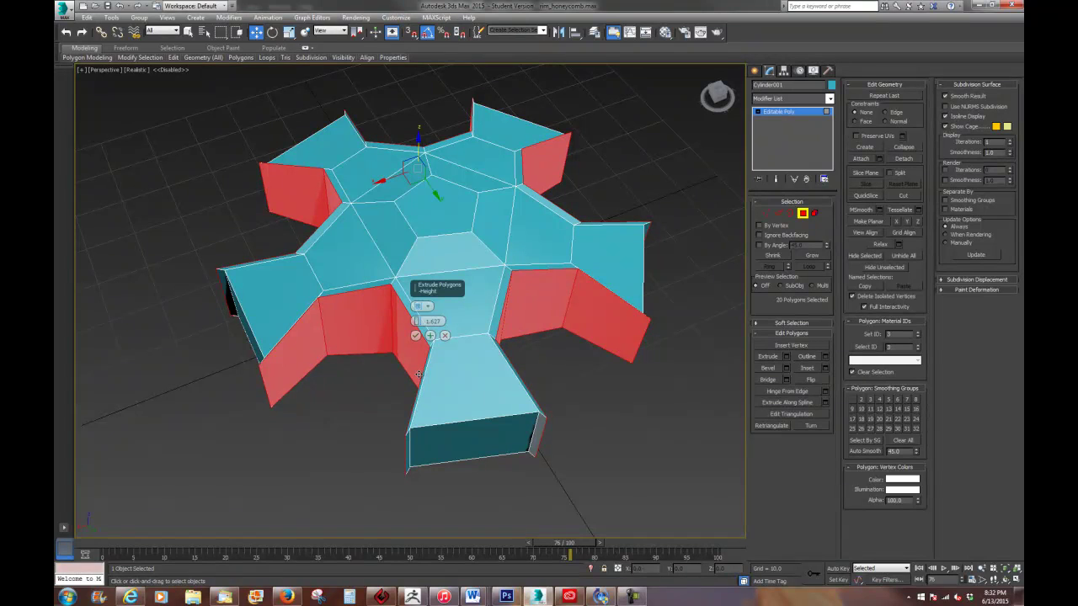
Step: Switch the side wall extrusion to Local Normal, check the resulting rims around the arms, and apply it
{"action": "left_click", "coordinate": [425, 307]}
{"action": "left_click", "coordinate": [427, 308]}
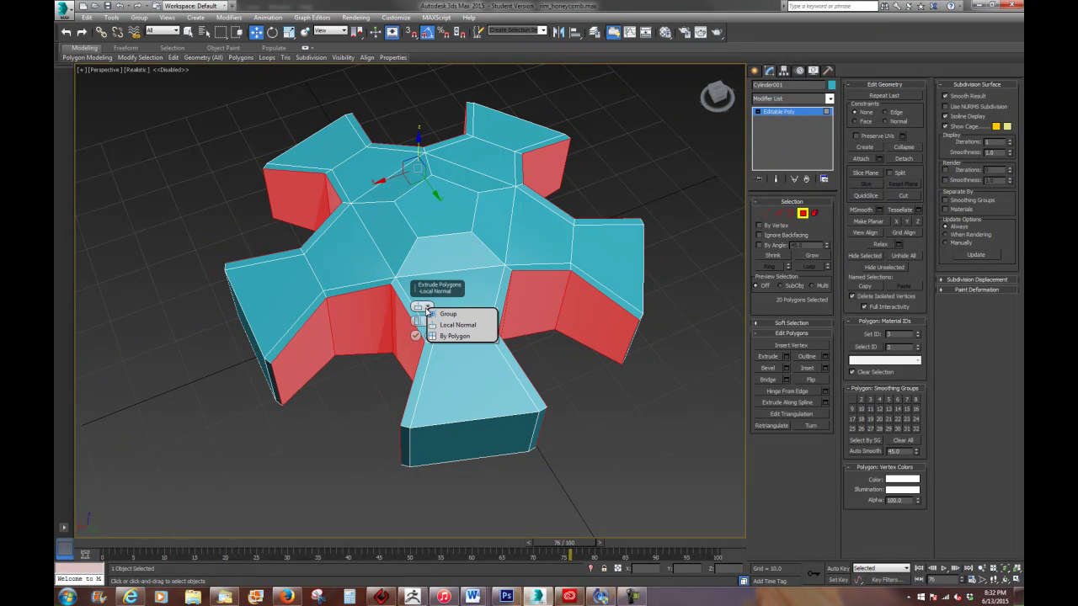
{"action": "left_click", "coordinate": [439, 325]}
{"action": "mouse_move", "coordinate": [331, 368]}
{"action": "middle_mouse_down", "text": "alt"}
{"action": "mouse_move", "coordinate": [334, 393]}
{"action": "mouse_move", "coordinate": [343, 371]}
{"action": "middle_mouse_up", "text": "alt"}
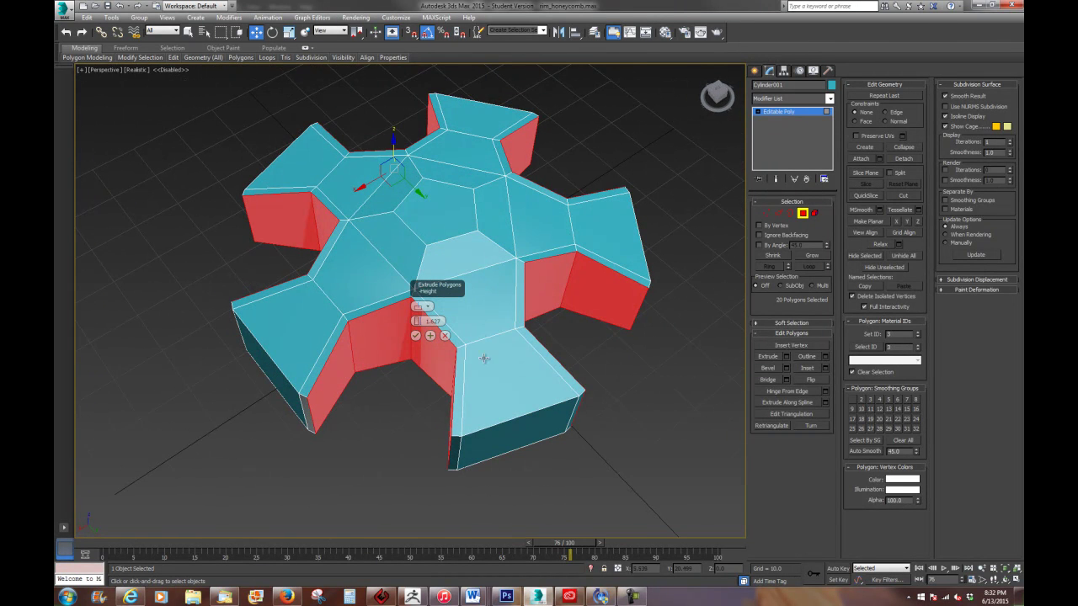
{"action": "middle_click_drag", "start_coordinate": [505, 379], "coordinate": [497, 297], "text": "alt"}
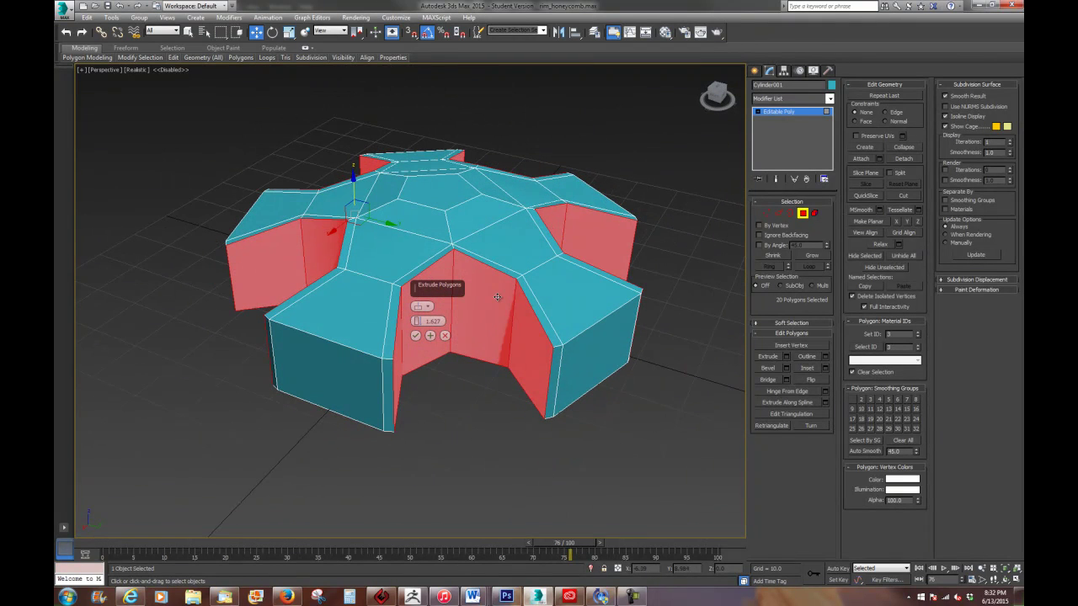
{"action": "middle_click_drag", "start_coordinate": [475, 243], "coordinate": [472, 286], "text": "alt"}
{"action": "scroll", "coordinate": [418, 238], "scroll_direction": "up", "scroll_amount": 2}
{"action": "scroll", "coordinate": [495, 317], "scroll_direction": "up", "scroll_amount": 3}
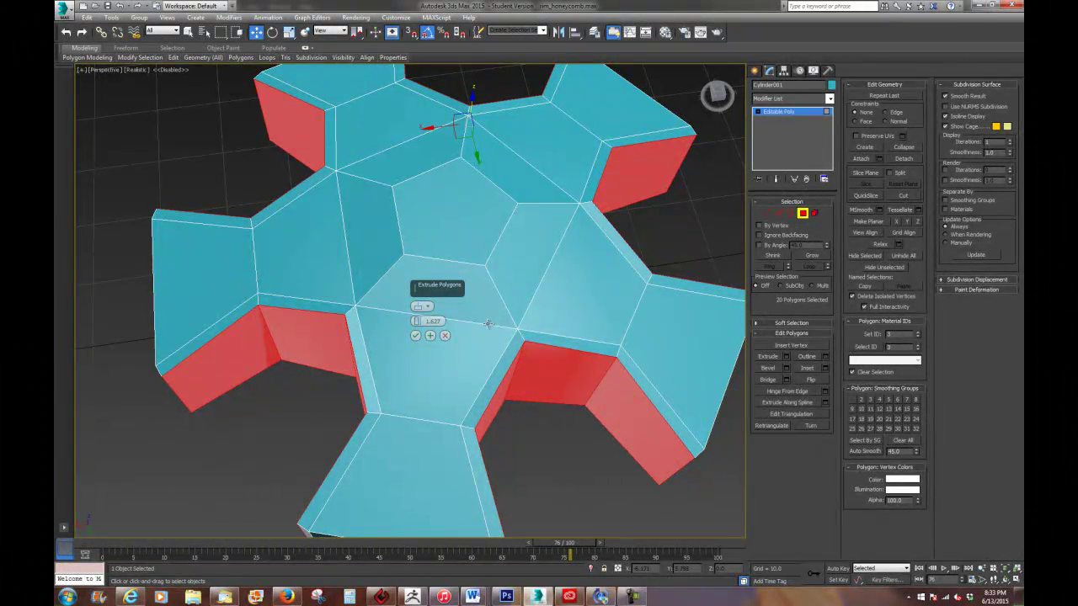
{"action": "left_click", "coordinate": [415, 335]}
{"action": "middle_click_drag", "start_coordinate": [561, 308], "coordinate": [559, 284], "text": "alt"}
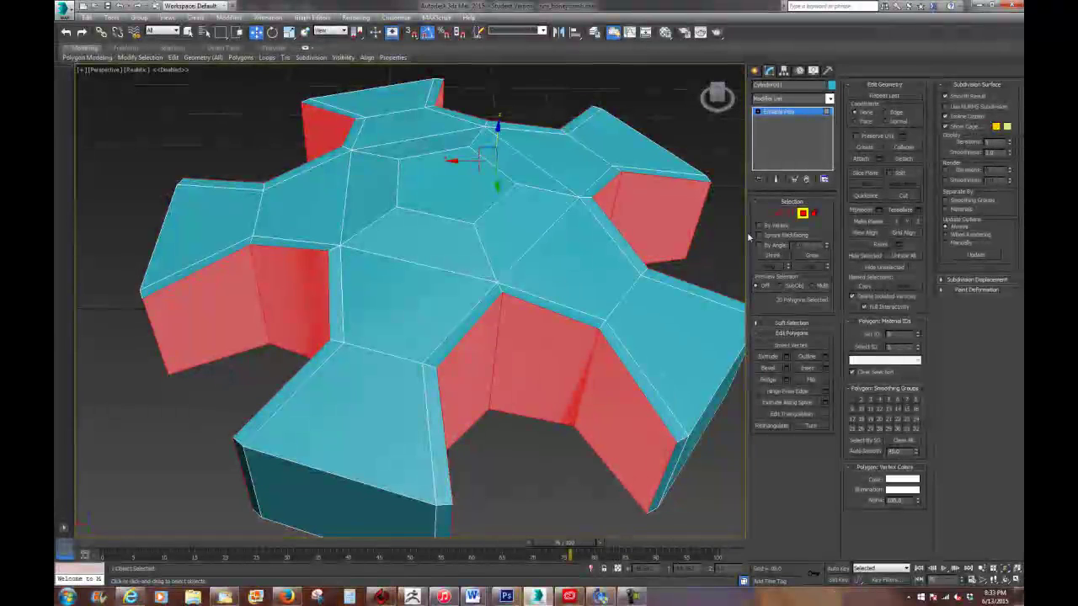
Step: Inset the three top polygons of each of two non-adjacent spokes as groups by 0.756
{"action": "left_click", "coordinate": [544, 267]}
{"action": "left_click", "coordinate": [671, 323], "text": "ctrl"}
{"action": "left_click", "coordinate": [383, 192], "text": "ctrl"}
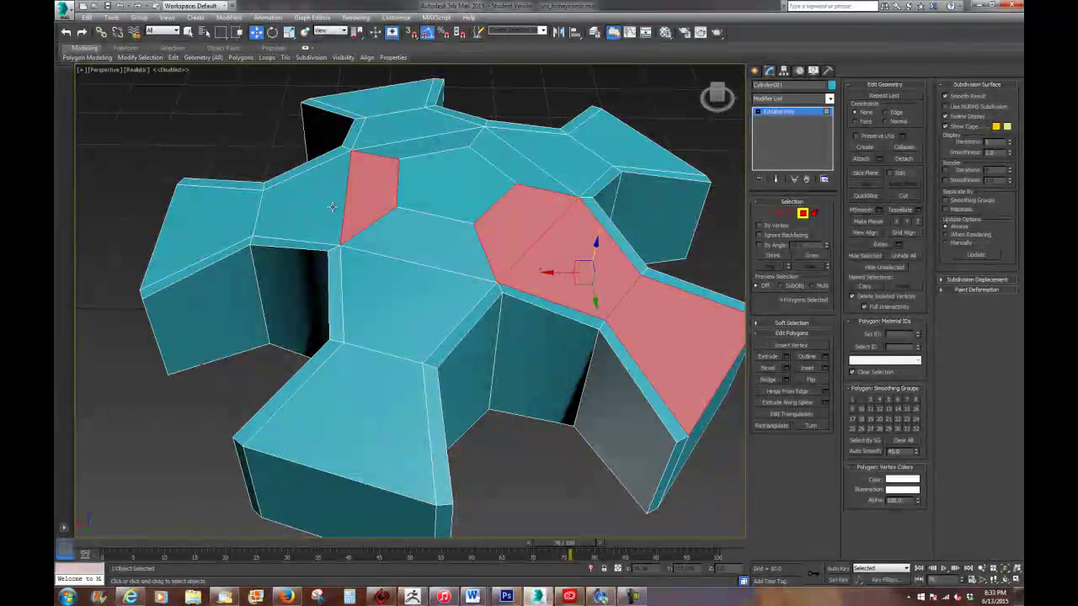
{"action": "left_click", "coordinate": [307, 217], "text": "ctrl"}
{"action": "left_click", "coordinate": [226, 225], "text": "ctrl"}
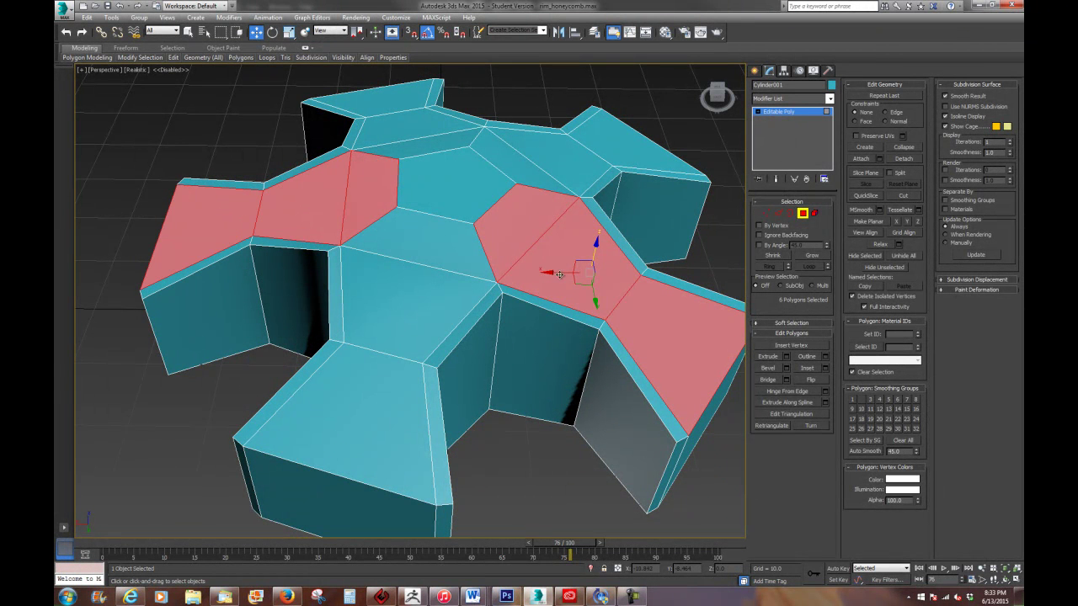
{"action": "right_click", "coordinate": [505, 223]}
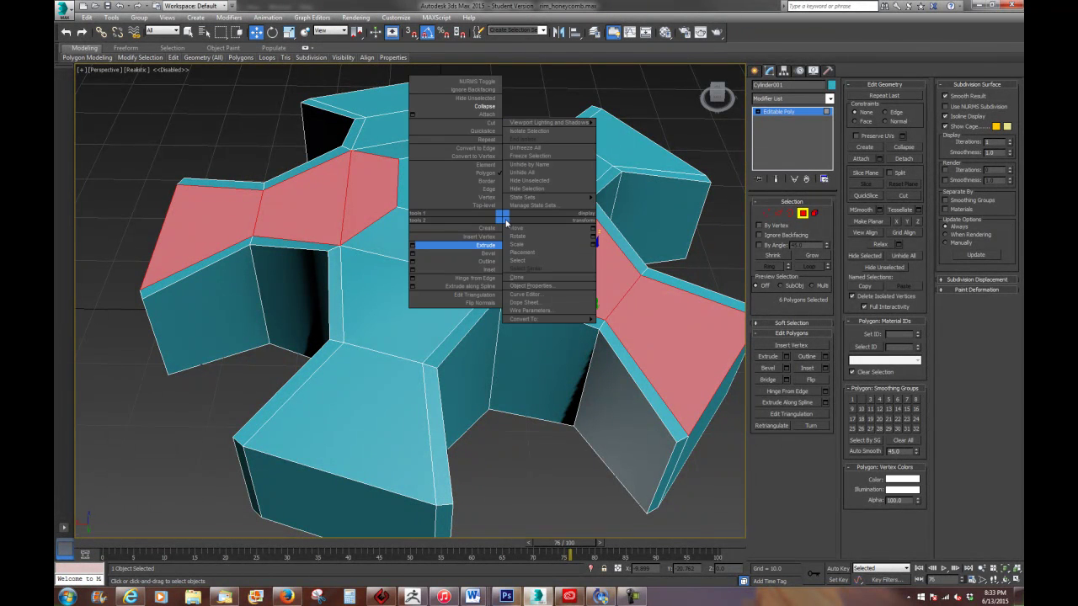
{"action": "left_click", "coordinate": [414, 271]}
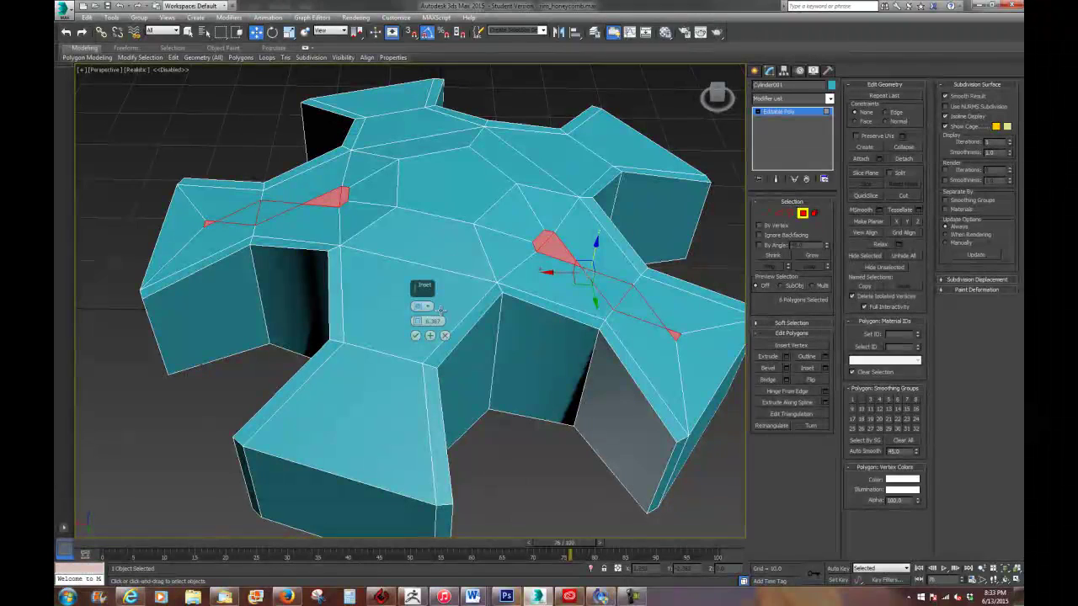
{"action": "left_click_drag", "start_coordinate": [417, 323], "coordinate": [417, 343]}
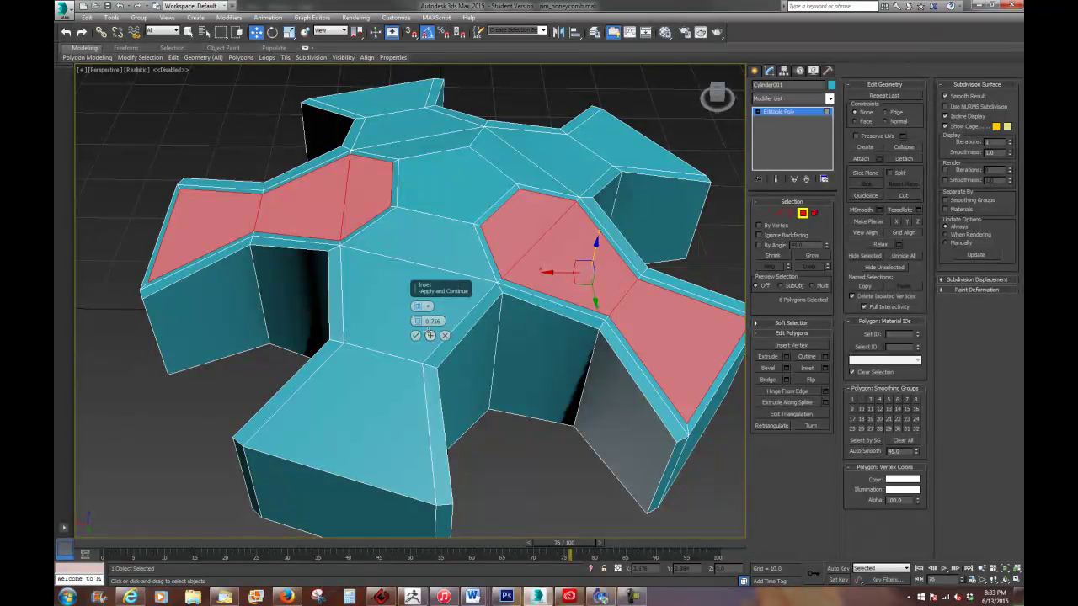
{"action": "left_click", "coordinate": [415, 335]}
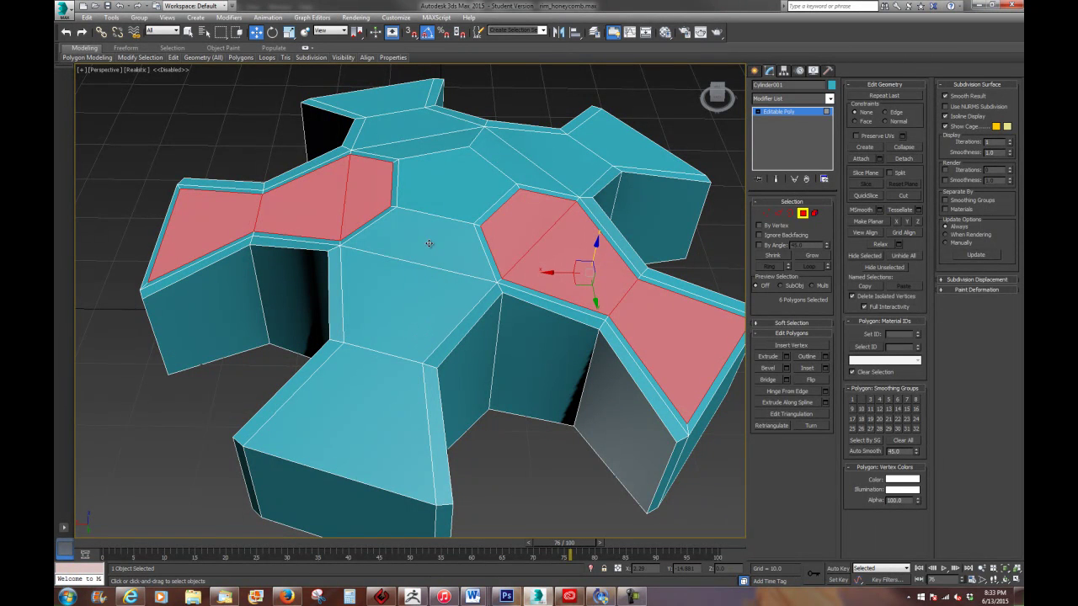
Step: Inset the top polygons of the front spoke and the rear spoke beyond its inset neighbour by the same 0.756
{"action": "left_click", "coordinate": [429, 243]}
{"action": "left_click", "coordinate": [396, 312], "text": "ctrl"}
{"action": "left_click", "coordinate": [376, 388], "text": "ctrl"}
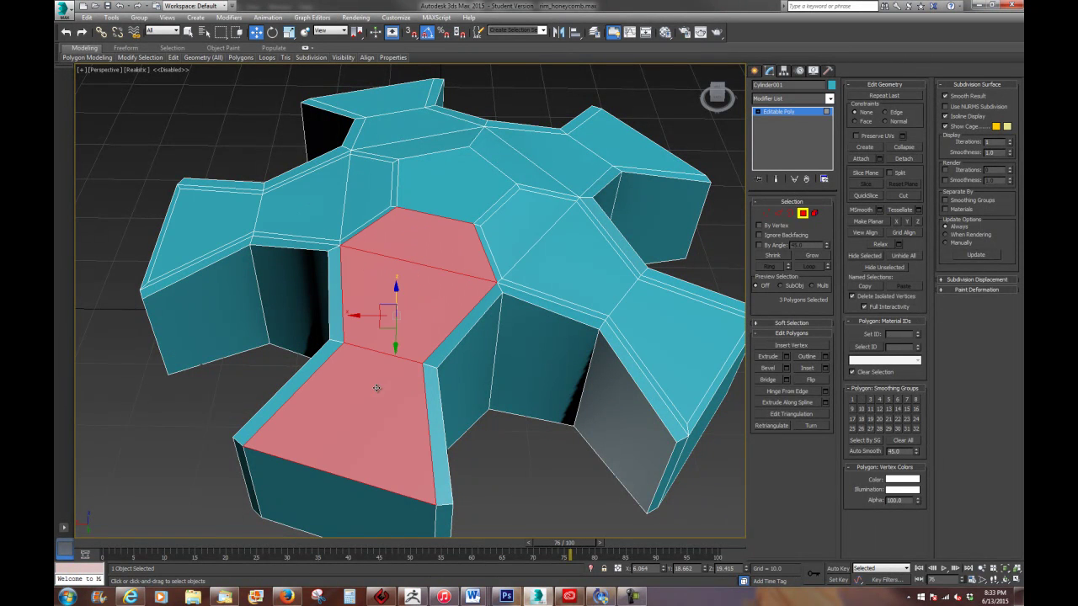
{"action": "left_click", "coordinate": [573, 144], "text": "ctrl"}
{"action": "left_click", "coordinate": [549, 165], "text": "ctrl"}
{"action": "left_click", "coordinate": [531, 166], "text": "ctrl"}
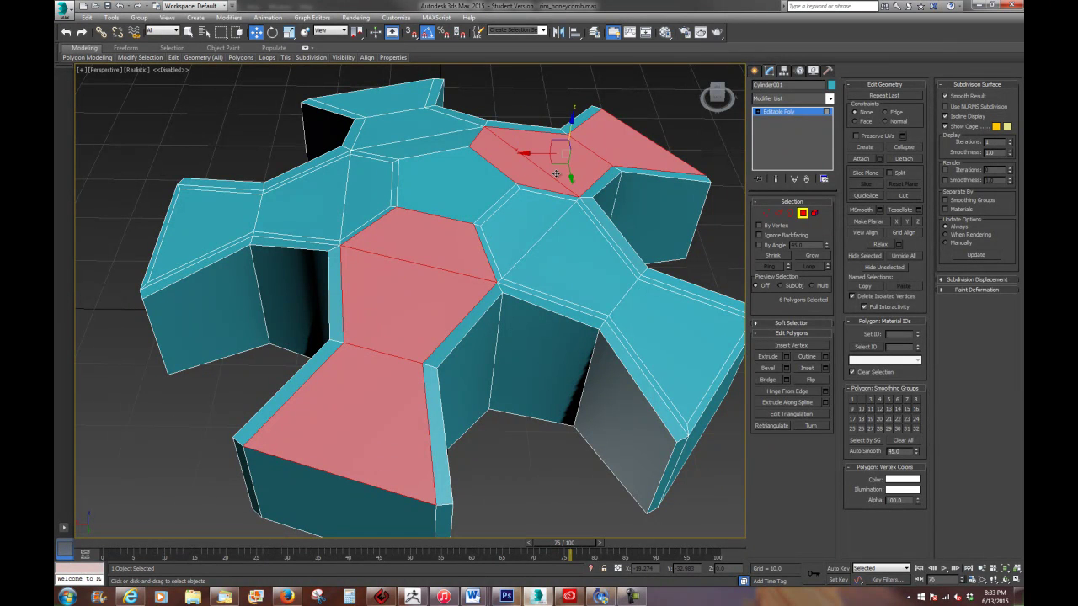
{"action": "right_click", "coordinate": [555, 173]}
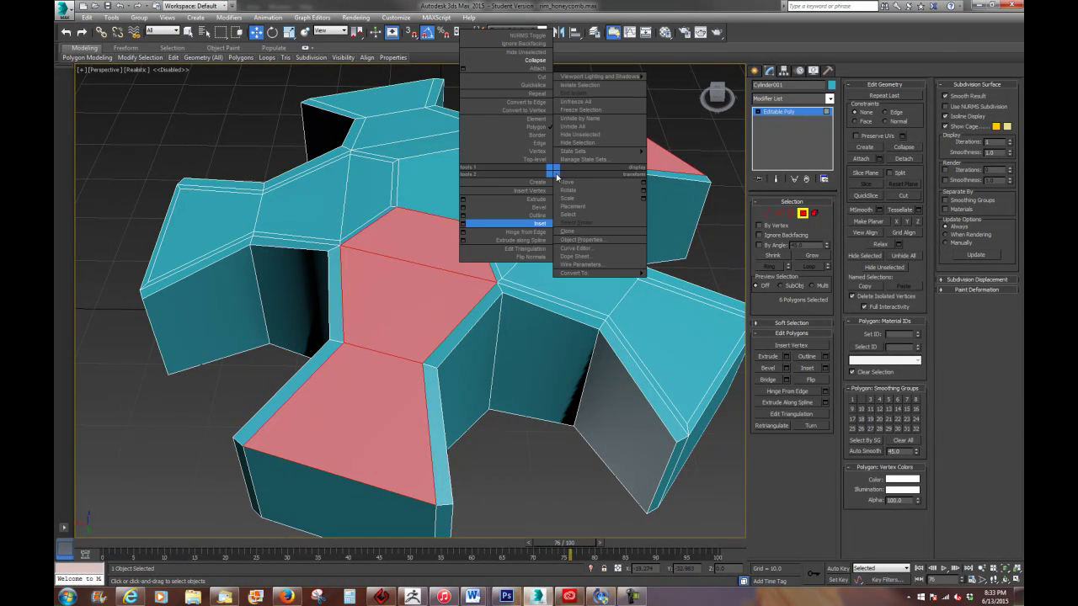
{"action": "left_click", "coordinate": [464, 225]}
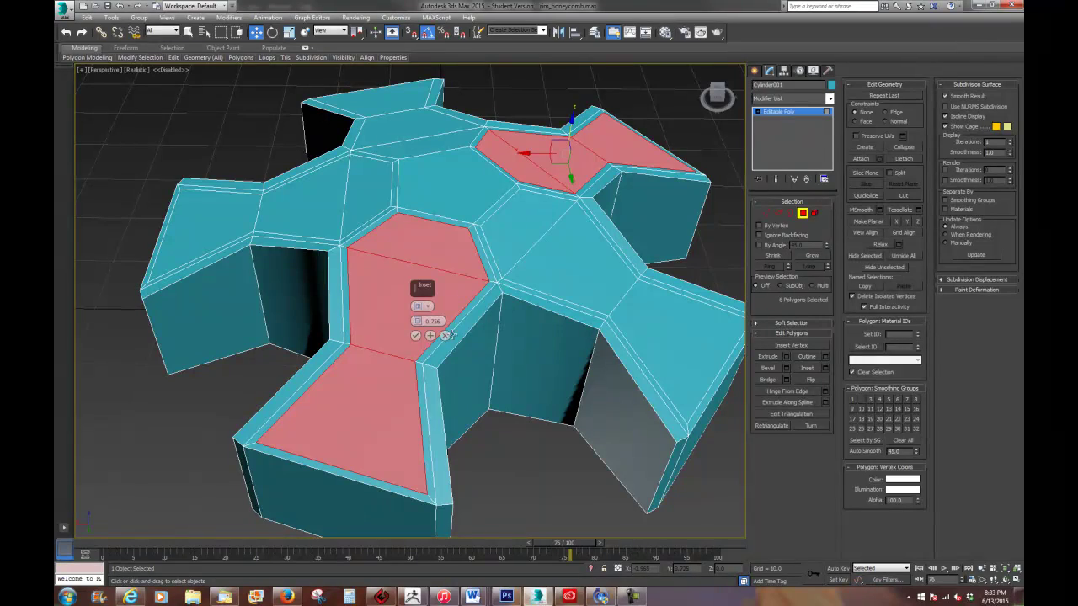
{"action": "left_click", "coordinate": [415, 335]}
Step: Select the three top polygons of the last remaining spoke and inset them by 0.756
{"action": "middle_click_drag", "start_coordinate": [568, 173], "coordinate": [500, 132], "text": "alt"}
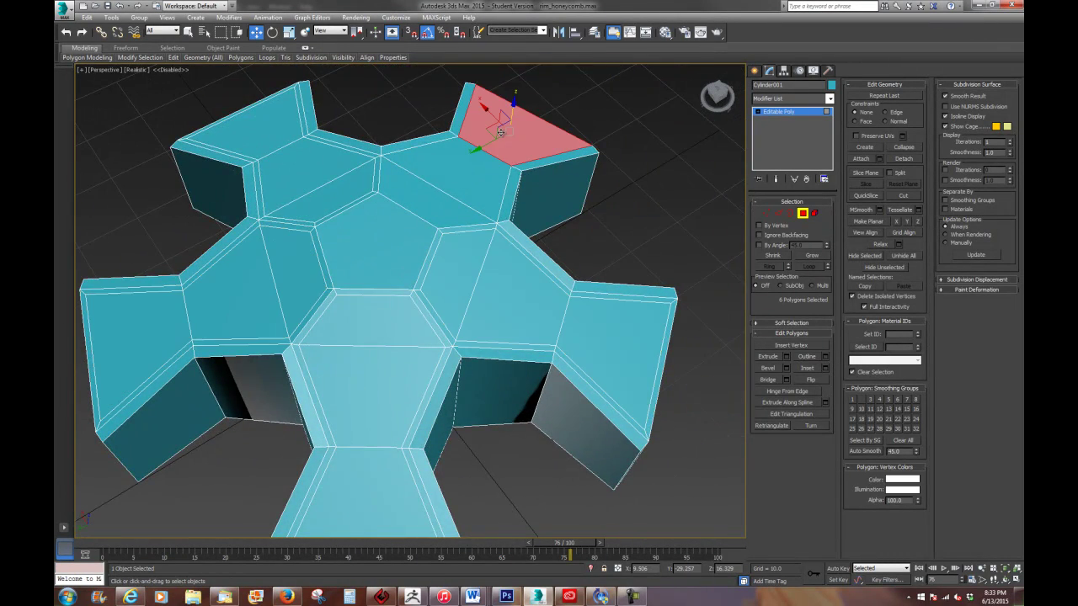
{"action": "left_click", "coordinate": [460, 182], "text": "ctrl"}
{"action": "left_click", "coordinate": [422, 194], "text": "ctrl"}
{"action": "right_click", "coordinate": [470, 164]}
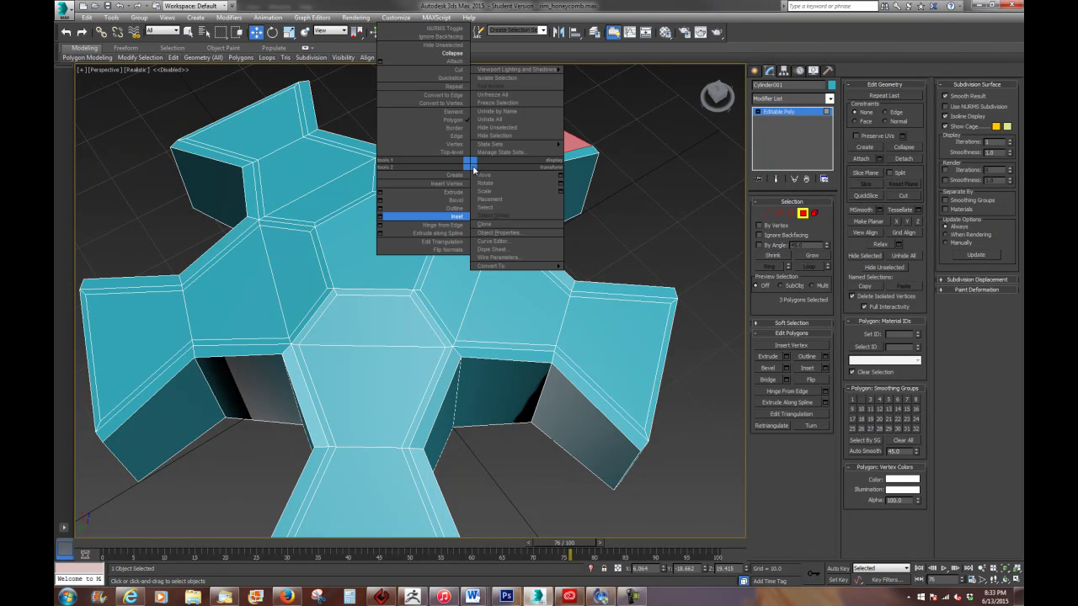
{"action": "left_click", "coordinate": [381, 217]}
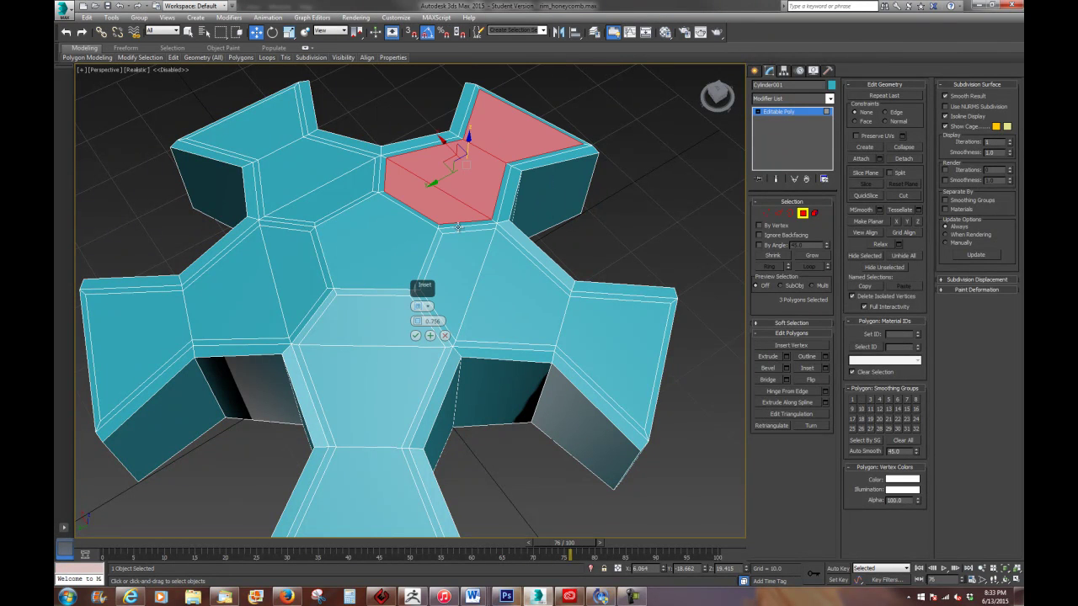
{"action": "left_click", "coordinate": [415, 335]}
Step: Select the three inner top polygons of the front spoke and the three of the neighbouring left spoke
{"action": "middle_click_drag", "start_coordinate": [483, 238], "coordinate": [517, 276], "text": "alt"}
{"action": "scroll", "coordinate": [571, 268], "scroll_direction": "up", "scroll_amount": 3}
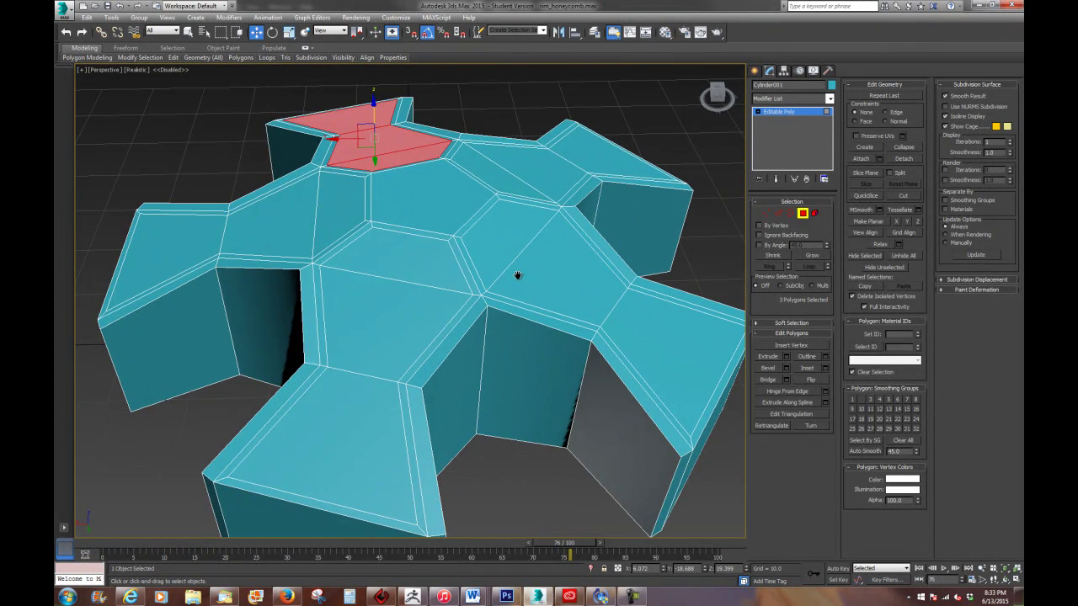
{"action": "left_click", "coordinate": [402, 250]}
{"action": "left_click", "coordinate": [375, 321], "text": "ctrl"}
{"action": "left_click", "coordinate": [357, 409], "text": "ctrl"}
{"action": "left_click", "coordinate": [341, 210], "text": "ctrl"}
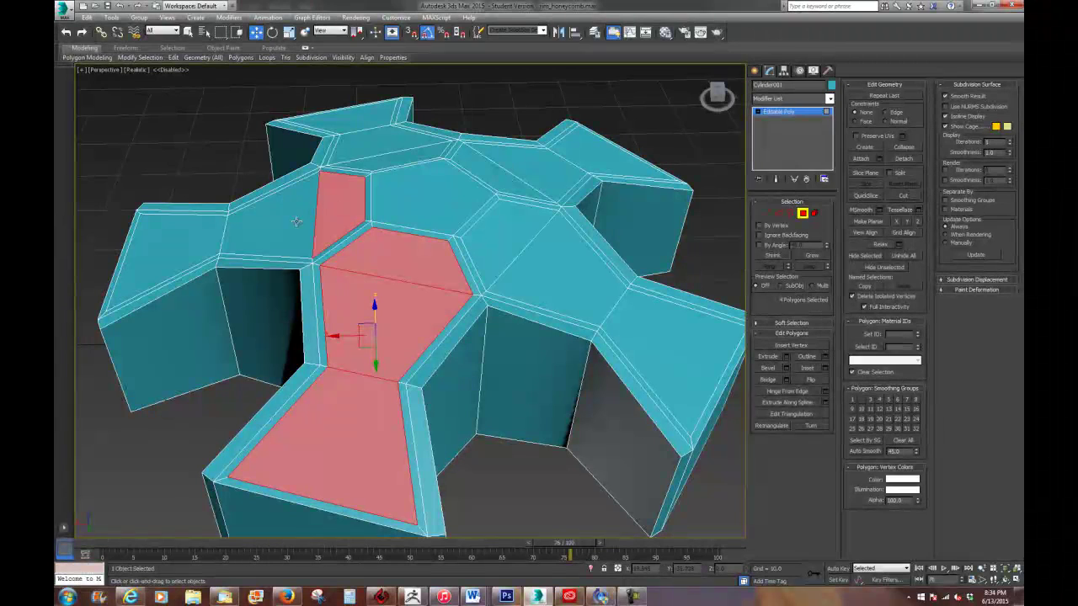
{"action": "left_click", "coordinate": [270, 219], "text": "ctrl"}
{"action": "left_click", "coordinate": [169, 248], "text": "ctrl"}
Step: Add the inner top polygons of the remaining three spokes to the selection and inset all of them by 0.756
{"action": "left_click", "coordinate": [384, 162], "text": "ctrl"}
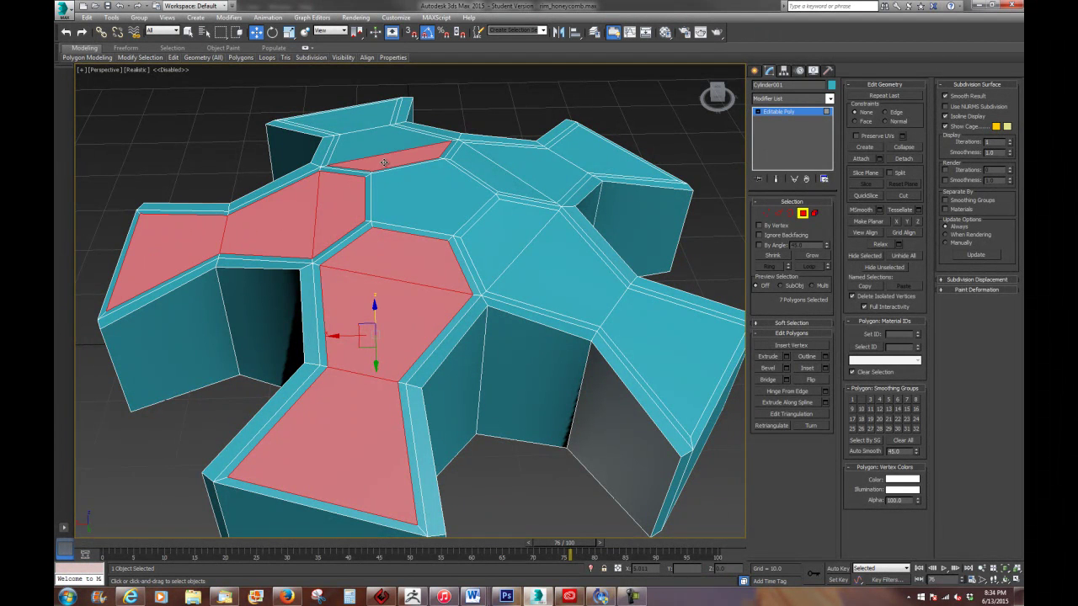
{"action": "left_click", "coordinate": [381, 142], "text": "ctrl"}
{"action": "left_click", "coordinate": [364, 116], "text": "ctrl"}
{"action": "left_click", "coordinate": [529, 165], "text": "ctrl"}
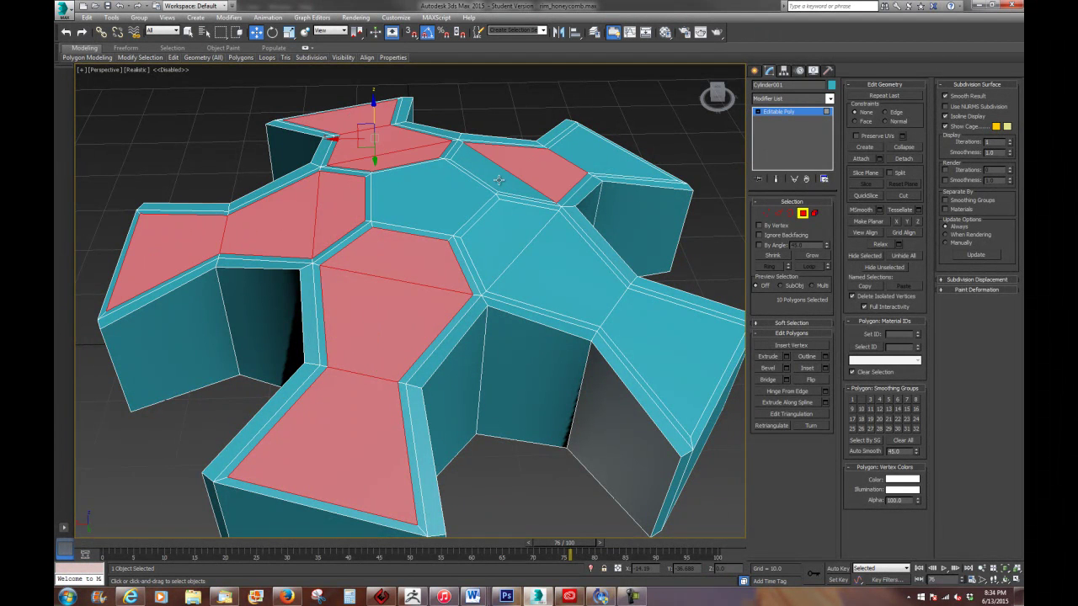
{"action": "left_click", "coordinate": [604, 145], "text": "ctrl"}
{"action": "left_click", "coordinate": [554, 263], "text": "ctrl"}
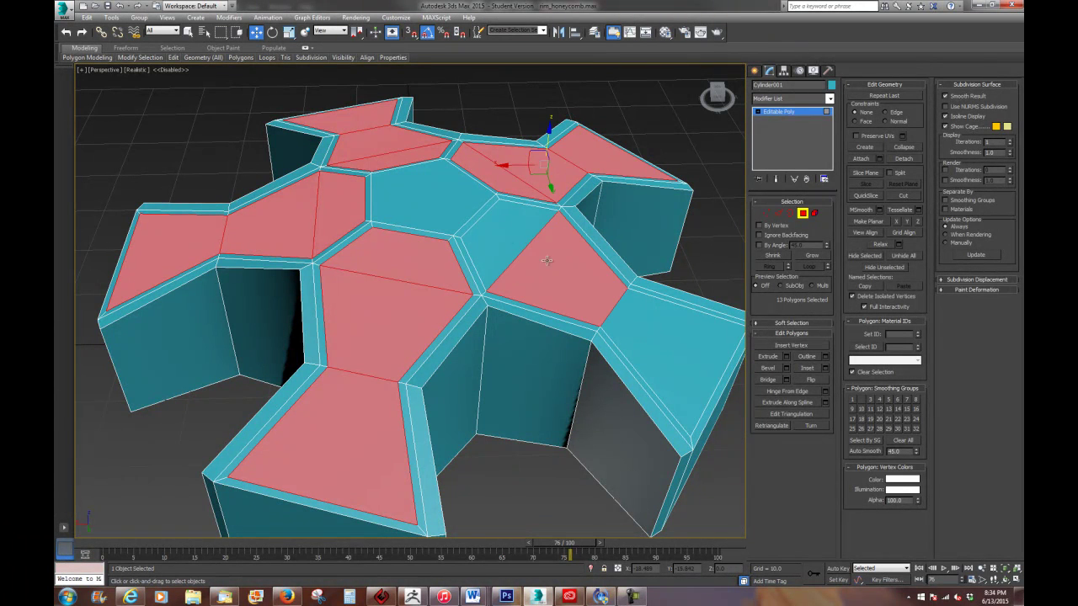
{"action": "left_click", "coordinate": [677, 354], "text": "ctrl"}
{"action": "middle_click_drag", "start_coordinate": [545, 280], "coordinate": [505, 278], "text": "alt"}
{"action": "right_click", "coordinate": [478, 231]}
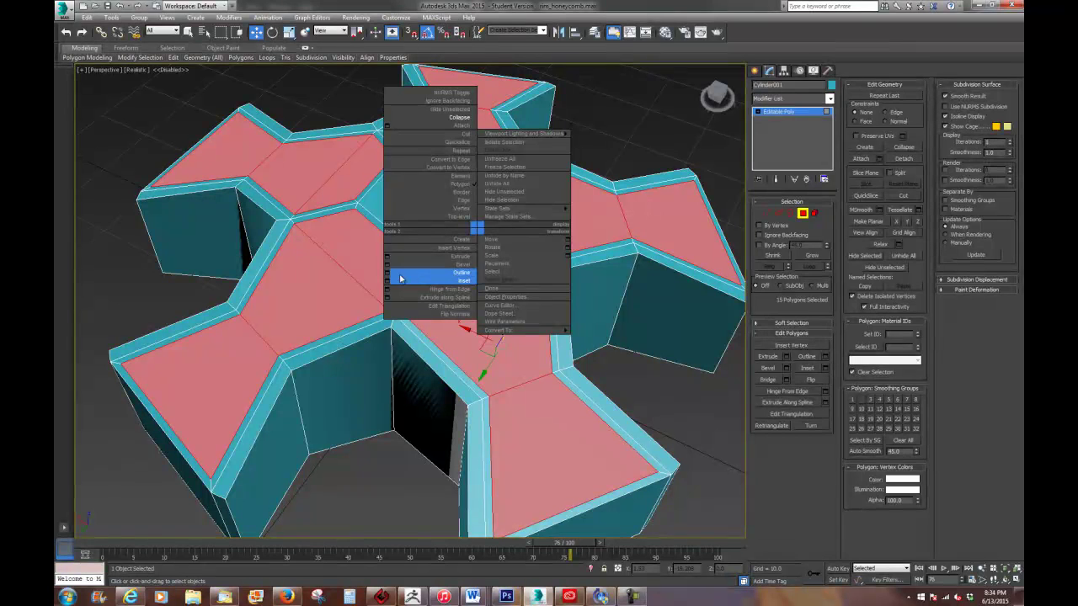
{"action": "left_click", "coordinate": [393, 281]}
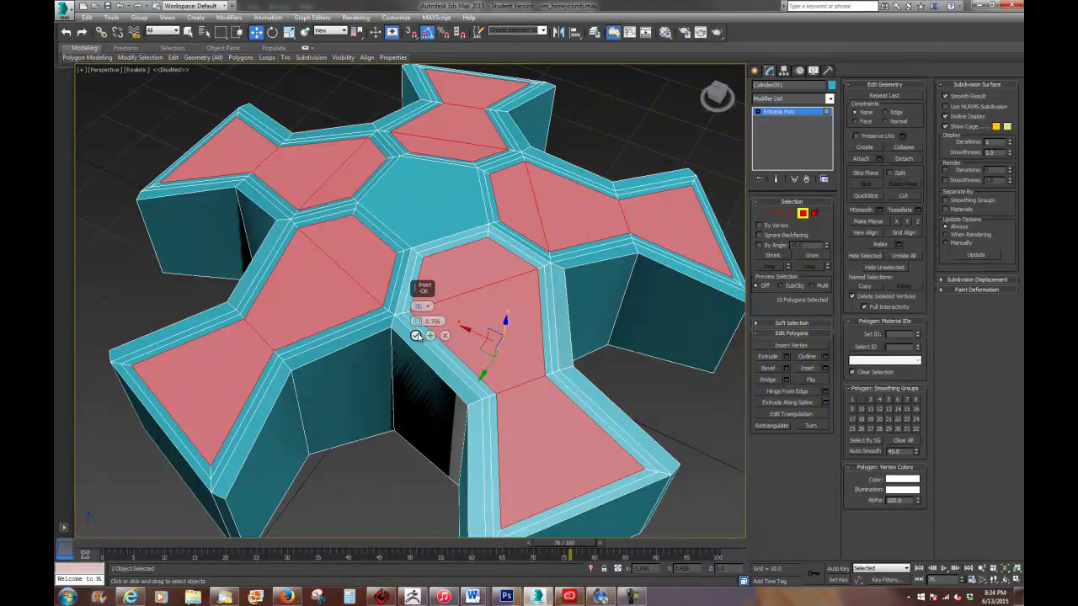
{"action": "left_click", "coordinate": [415, 335]}
Step: Recess the selected spoke faces by moving them about 0.88 down along Z
{"action": "middle_click_drag", "start_coordinate": [343, 328], "coordinate": [342, 284], "text": "alt"}
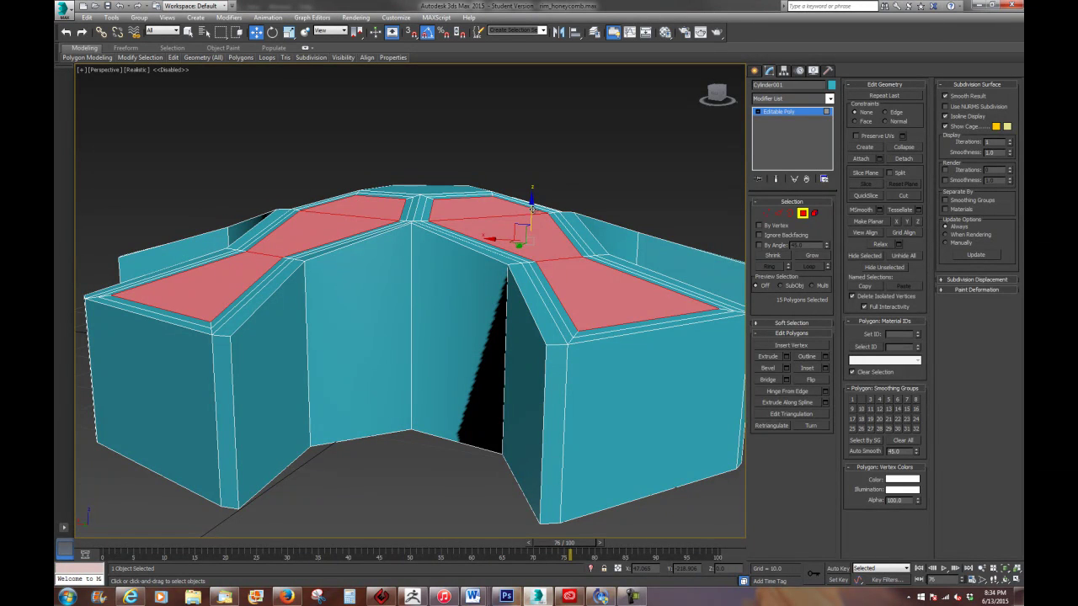
{"action": "left_click_drag", "start_coordinate": [532, 207], "coordinate": [533, 214]}
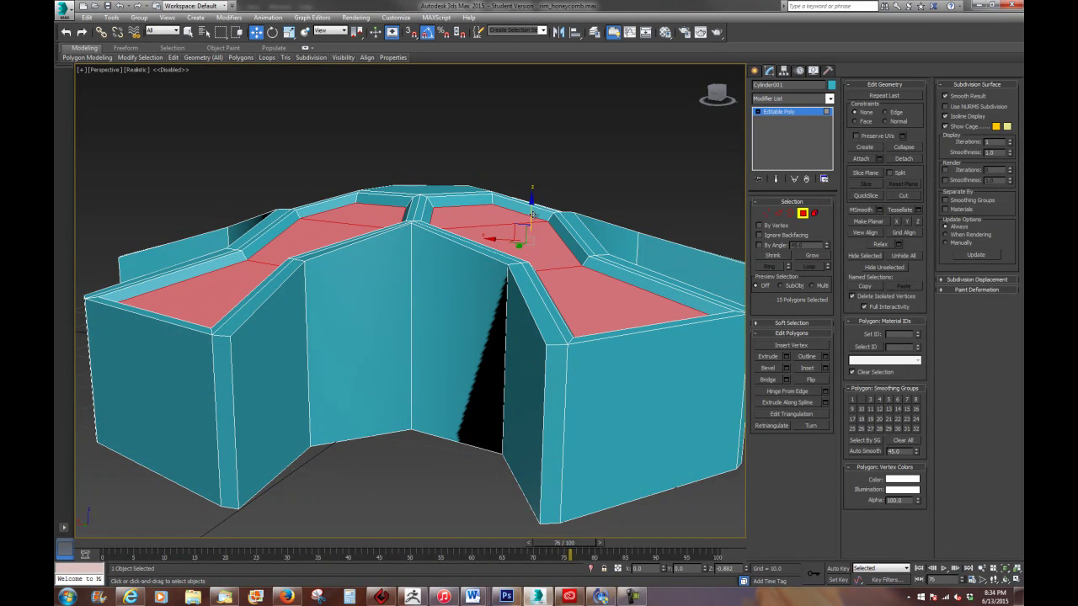
{"action": "middle_click_drag", "start_coordinate": [505, 246], "coordinate": [447, 282], "text": "alt"}
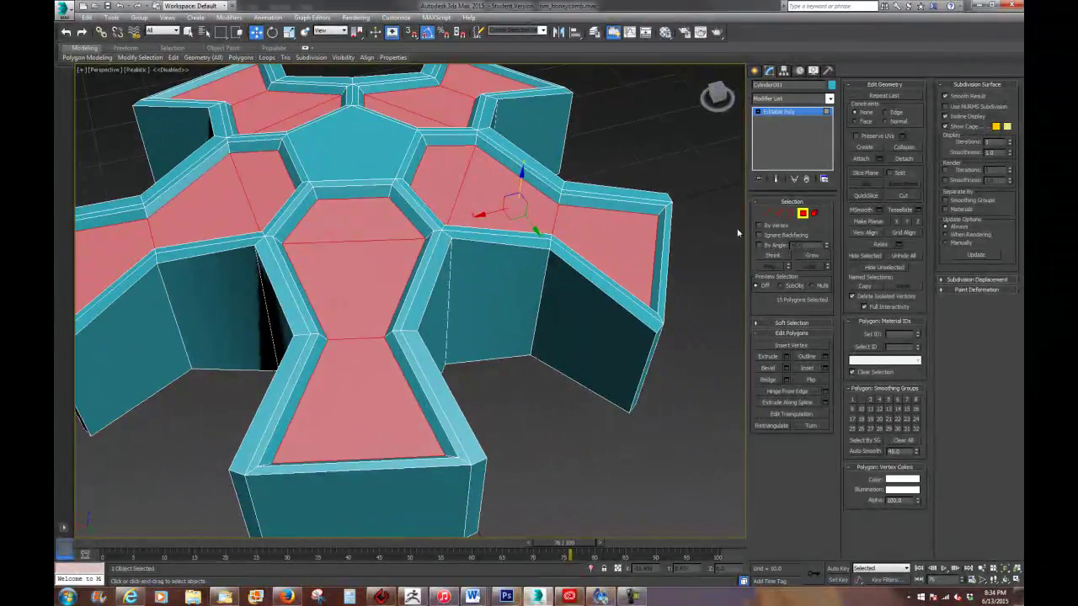
Step: Select the outermost top border strips along both sides of the front and left spokes, plus the adjoining strips facing them
{"action": "left_click", "coordinate": [583, 269]}
{"action": "left_click", "coordinate": [484, 240], "text": "ctrl"}
{"action": "left_click", "coordinate": [423, 286], "text": "ctrl"}
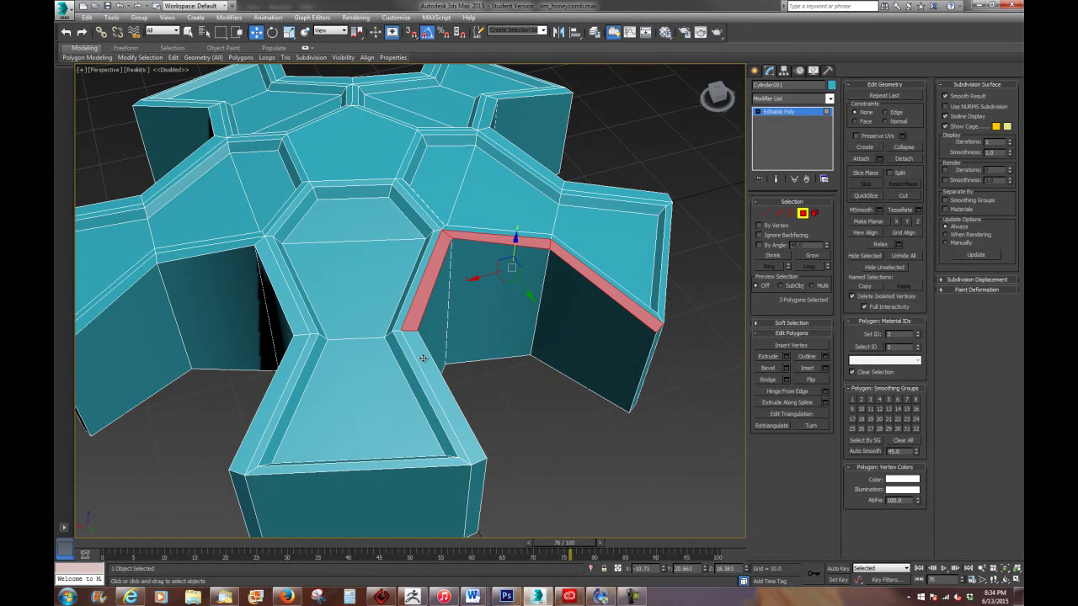
{"action": "left_click", "coordinate": [423, 358], "text": "ctrl"}
{"action": "left_click", "coordinate": [291, 349], "text": "ctrl"}
{"action": "left_click", "coordinate": [289, 296], "text": "ctrl"}
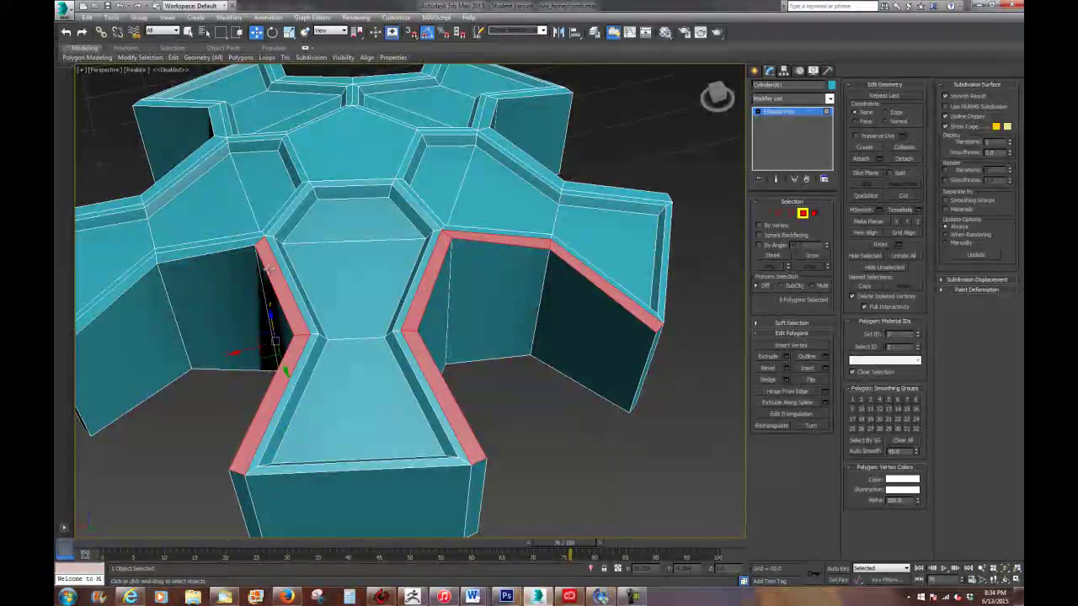
{"action": "left_click", "coordinate": [235, 244], "text": "ctrl"}
{"action": "left_click", "coordinate": [124, 282], "text": "ctrl"}
{"action": "left_click", "coordinate": [122, 203], "text": "ctrl"}
{"action": "left_click", "coordinate": [168, 180], "text": "ctrl"}
{"action": "left_click", "coordinate": [215, 117], "text": "ctrl"}
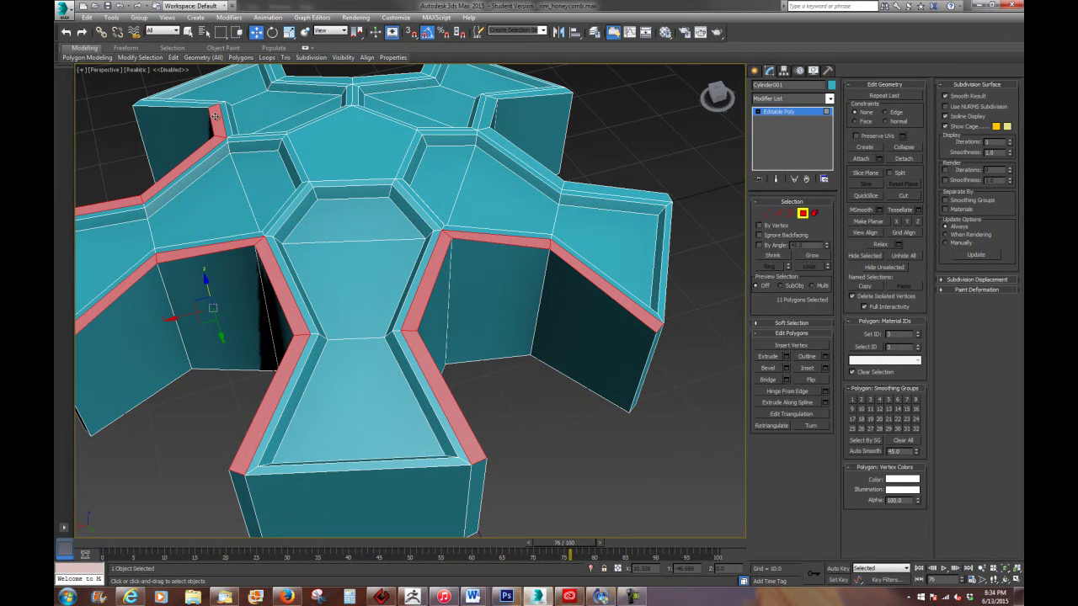
Step: Add the remaining outermost border strips around the rear spokes so the strips of all five gaps are selected
{"action": "left_click", "coordinate": [202, 107], "text": "ctrl"}
{"action": "left_click", "coordinate": [516, 150], "text": "ctrl"}
{"action": "left_click", "coordinate": [488, 114], "text": "ctrl"}
{"action": "left_click", "coordinate": [522, 95], "text": "ctrl"}
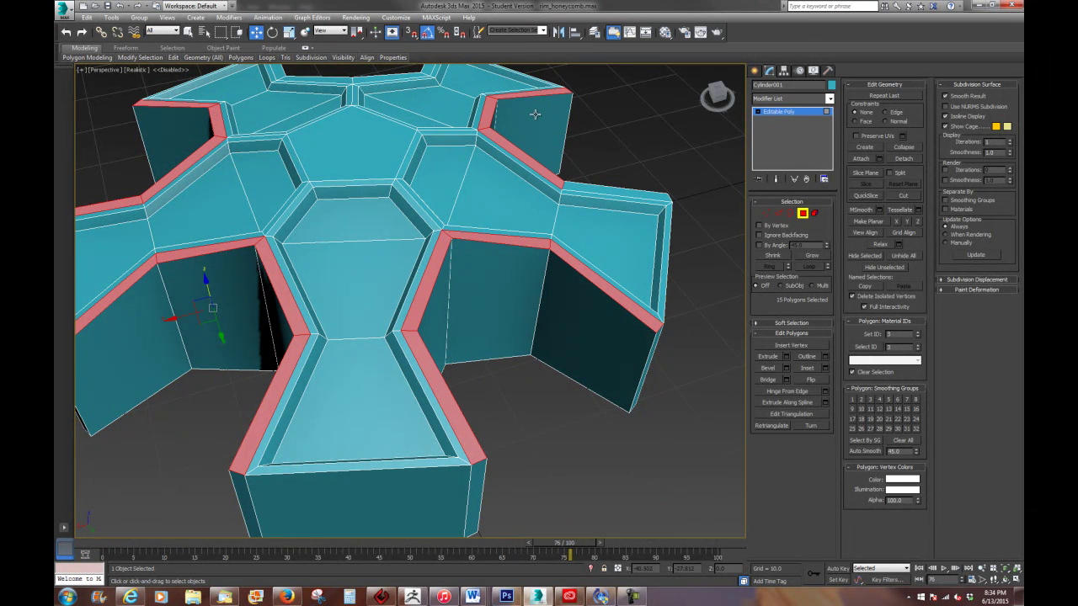
{"action": "middle_click_drag", "start_coordinate": [466, 226], "coordinate": [445, 123], "text": "alt"}
{"action": "left_click", "coordinate": [483, 99], "text": "ctrl"}
{"action": "left_click", "coordinate": [450, 152], "text": "ctrl"}
{"action": "left_click", "coordinate": [378, 168], "text": "ctrl"}
{"action": "left_click", "coordinate": [306, 136], "text": "ctrl"}
Step: Try extruding the selected border strips by 0.501, then undo the extrusion
{"action": "middle_click_drag", "start_coordinate": [448, 257], "coordinate": [438, 243], "text": "alt"}
{"action": "right_click", "coordinate": [435, 237]}
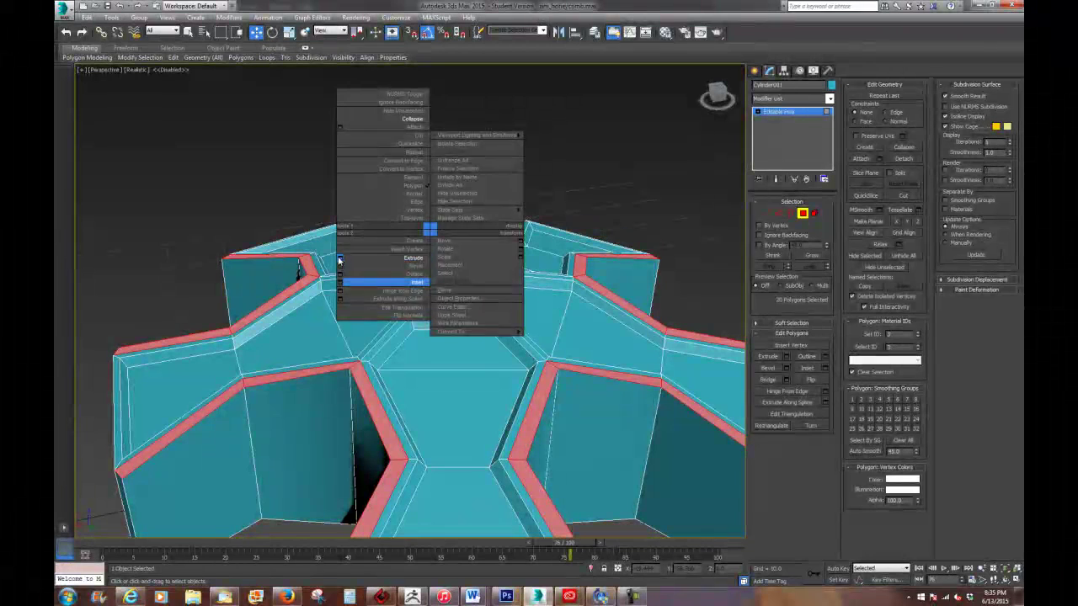
{"action": "left_click", "coordinate": [412, 261]}
{"action": "left_click_drag", "start_coordinate": [417, 320], "coordinate": [415, 322]}
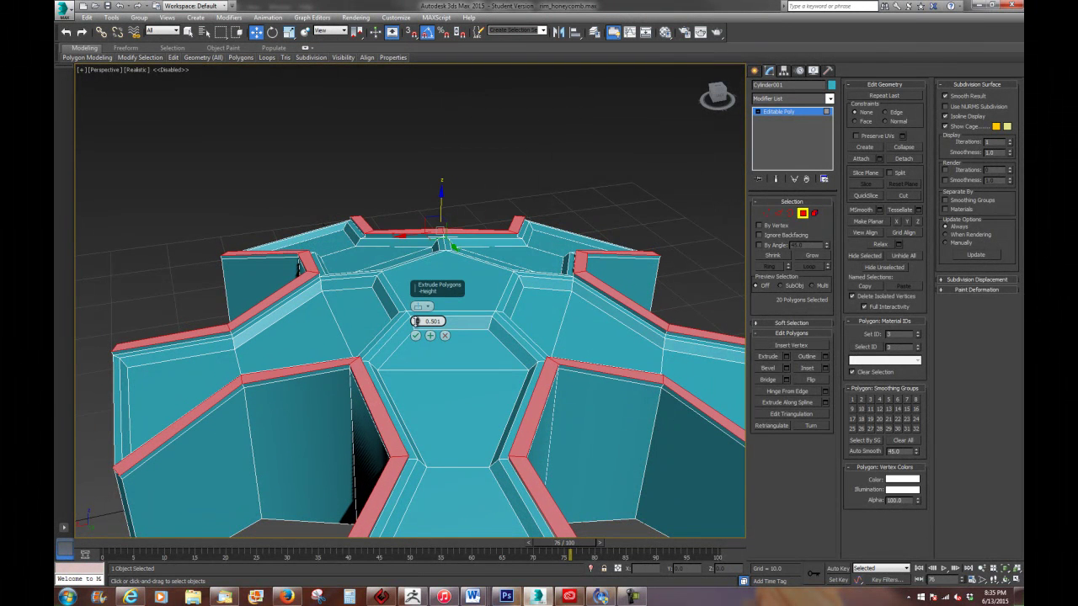
{"action": "left_click", "coordinate": [415, 335]}
{"action": "middle_click_drag", "start_coordinate": [563, 339], "coordinate": [407, 293], "text": "alt"}
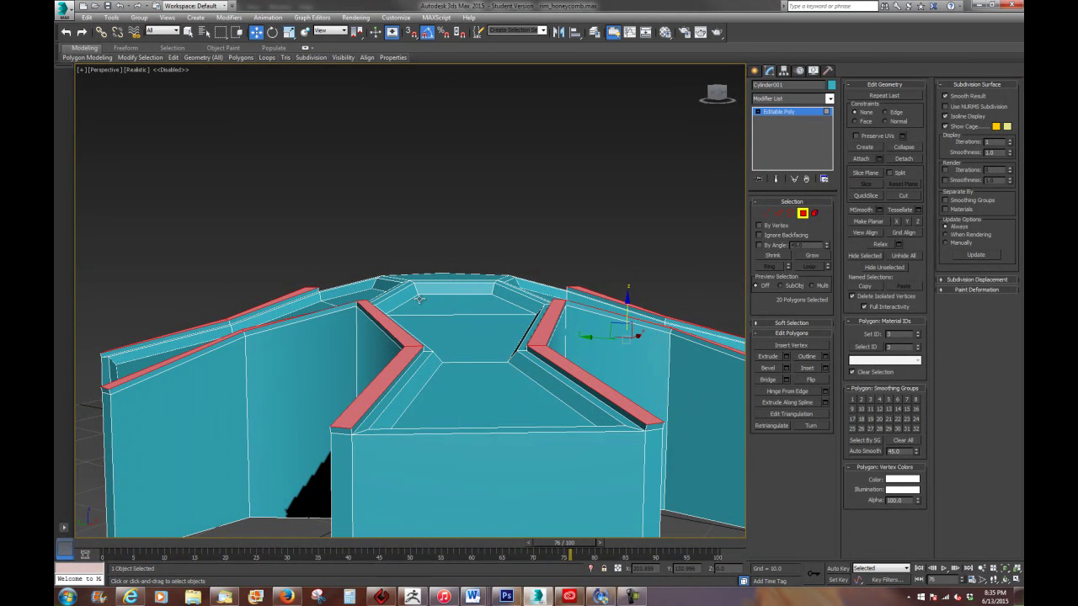
{"action": "key", "text": "ctrl+z"}
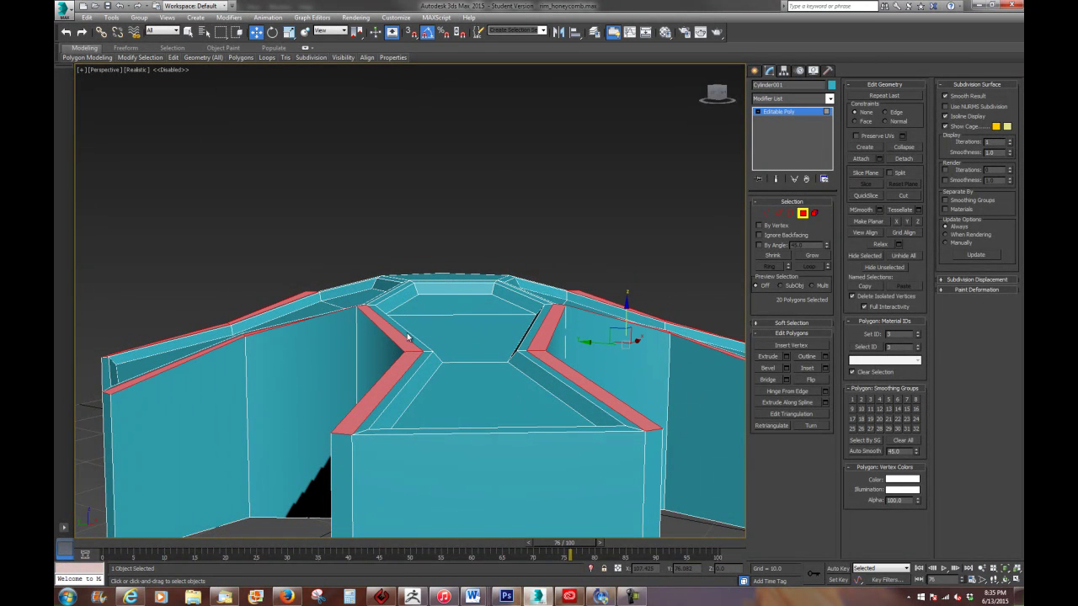
Step: Bevel the selected border strips with a height of about 0.24 and an outline of about -0.25, then clear the selection
{"action": "right_click", "coordinate": [408, 337]}
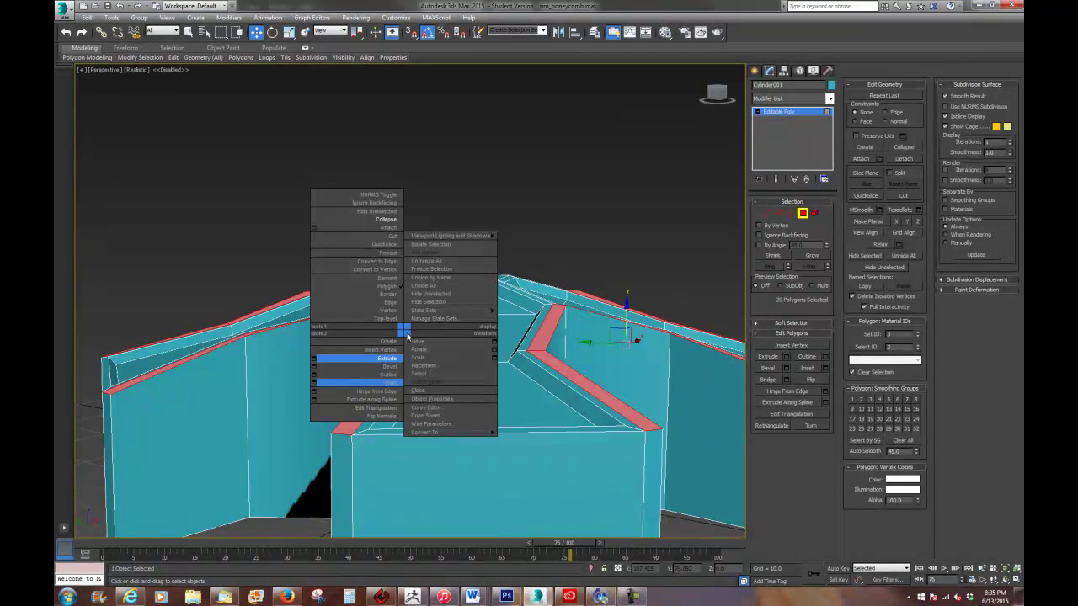
{"action": "left_click", "coordinate": [314, 367]}
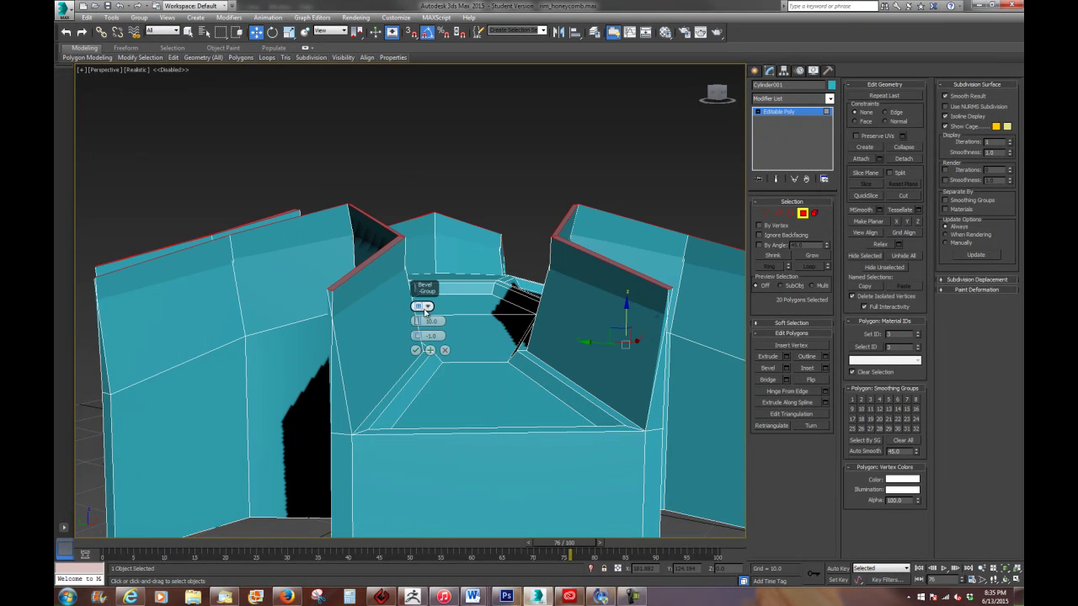
{"action": "mouse_move", "coordinate": [417, 322]}
{"action": "left_mouse_down"}
{"action": "mouse_move", "coordinate": [418, 357]}
{"action": "mouse_move", "coordinate": [417, 322]}
{"action": "mouse_move", "coordinate": [419, 335]}
{"action": "left_mouse_up"}
{"action": "middle_click_drag", "start_coordinate": [419, 337], "coordinate": [345, 341], "text": "alt"}
{"action": "scroll", "coordinate": [374, 278], "scroll_direction": "up", "scroll_amount": 10}
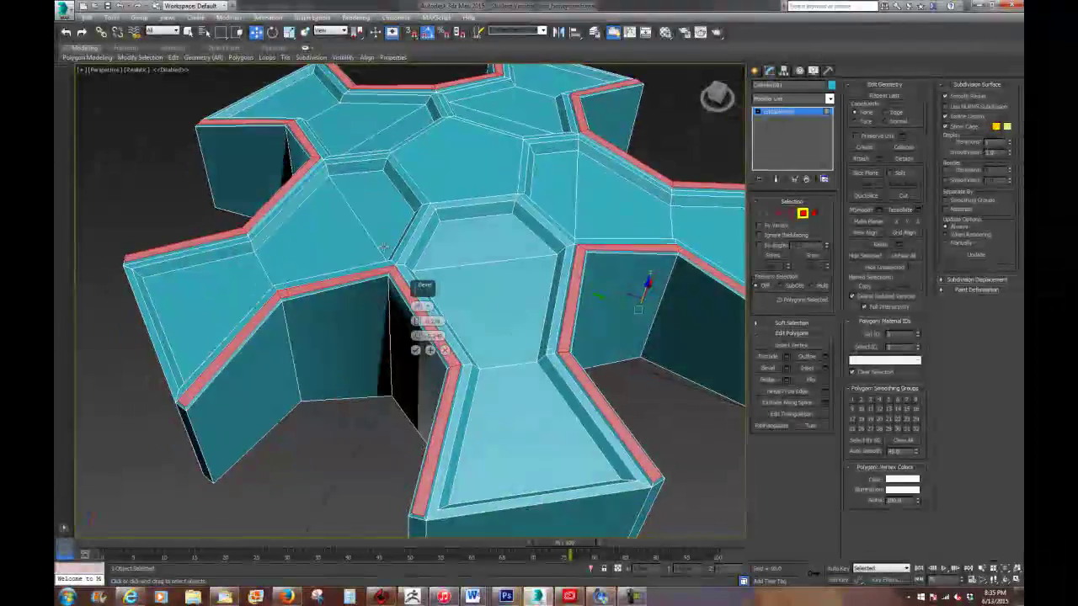
{"action": "scroll", "coordinate": [368, 292], "scroll_direction": "down", "scroll_amount": 12}
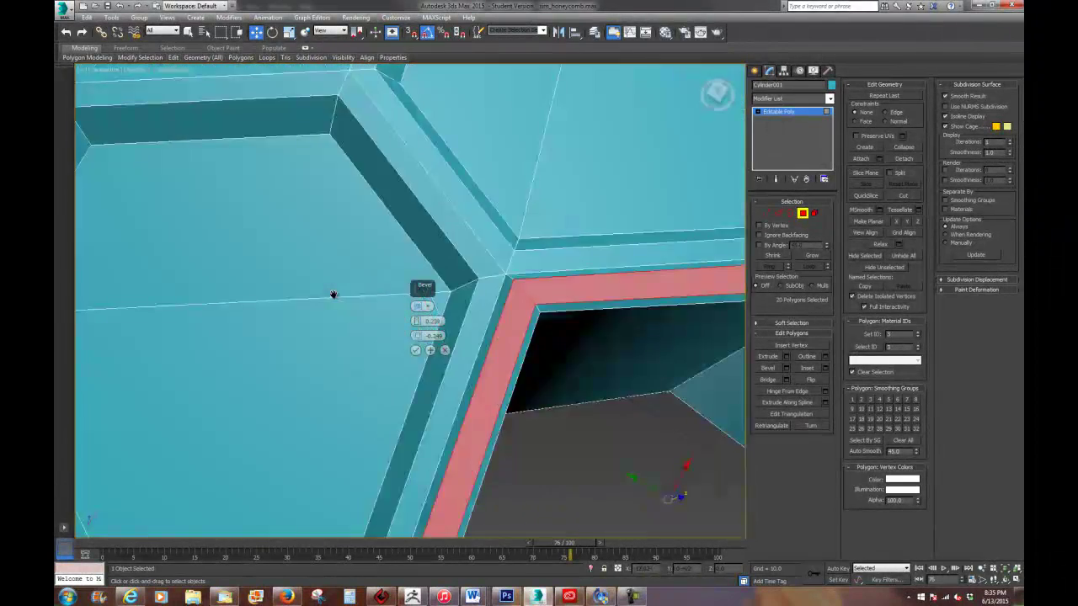
{"action": "mouse_move", "coordinate": [497, 232]}
{"action": "middle_mouse_down", "text": "alt"}
{"action": "mouse_move", "coordinate": [505, 277]}
{"action": "mouse_move", "coordinate": [493, 228]}
{"action": "middle_mouse_up", "text": "alt"}
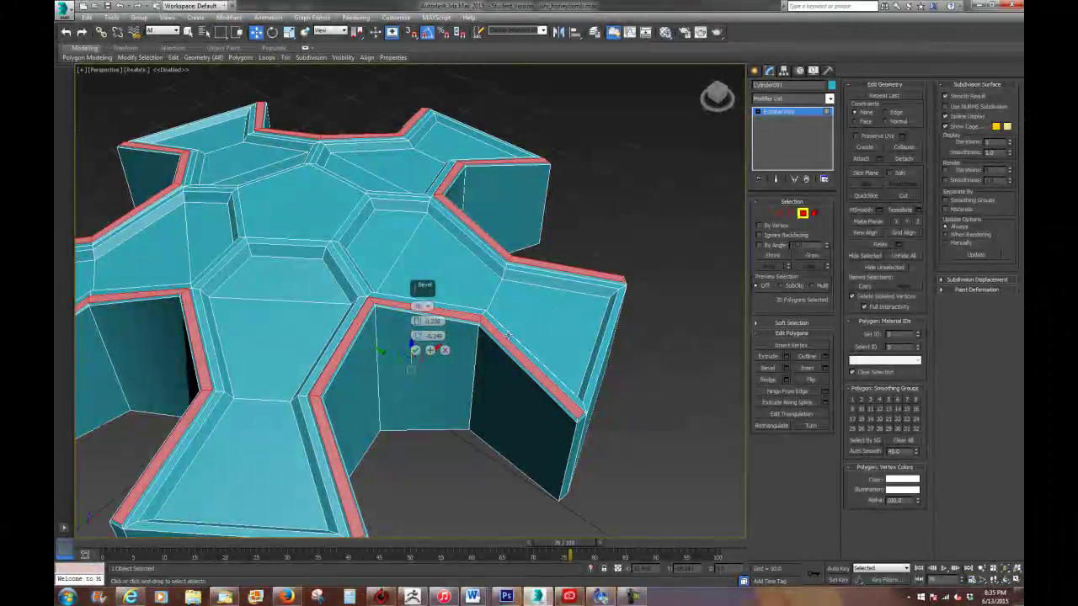
{"action": "left_click", "coordinate": [415, 348]}
{"action": "left_click", "coordinate": [623, 166]}
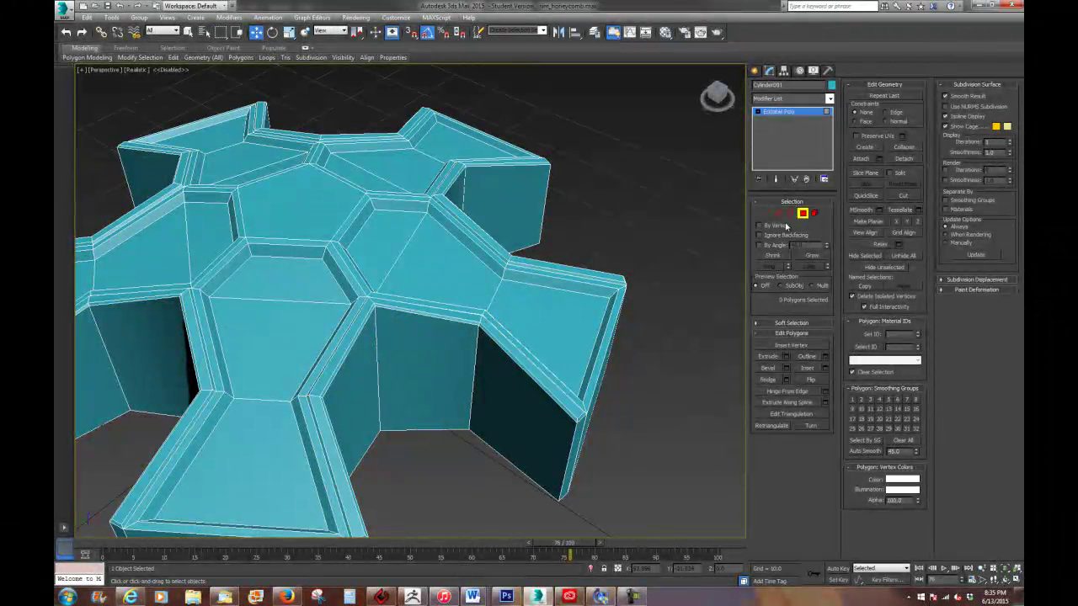
Step: Inset the two recessed polygons nearest the hub on each of the five spokes by 2.863
{"action": "left_click", "coordinate": [462, 262]}
{"action": "left_click", "coordinate": [270, 269], "text": "ctrl"}
{"action": "left_click", "coordinate": [214, 237], "text": "ctrl"}
{"action": "left_click", "coordinate": [154, 265], "text": "ctrl"}
{"action": "middle_click_drag", "start_coordinate": [283, 208], "coordinate": [310, 202], "text": "alt"}
{"action": "left_click", "coordinate": [436, 139], "text": "ctrl"}
{"action": "left_click", "coordinate": [324, 103], "text": "ctrl"}
{"action": "middle_click_drag", "start_coordinate": [383, 312], "coordinate": [406, 347], "text": "alt"}
{"action": "left_click", "coordinate": [319, 140], "text": "ctrl"}
{"action": "middle_click_drag", "start_coordinate": [362, 261], "coordinate": [487, 246], "text": "alt"}
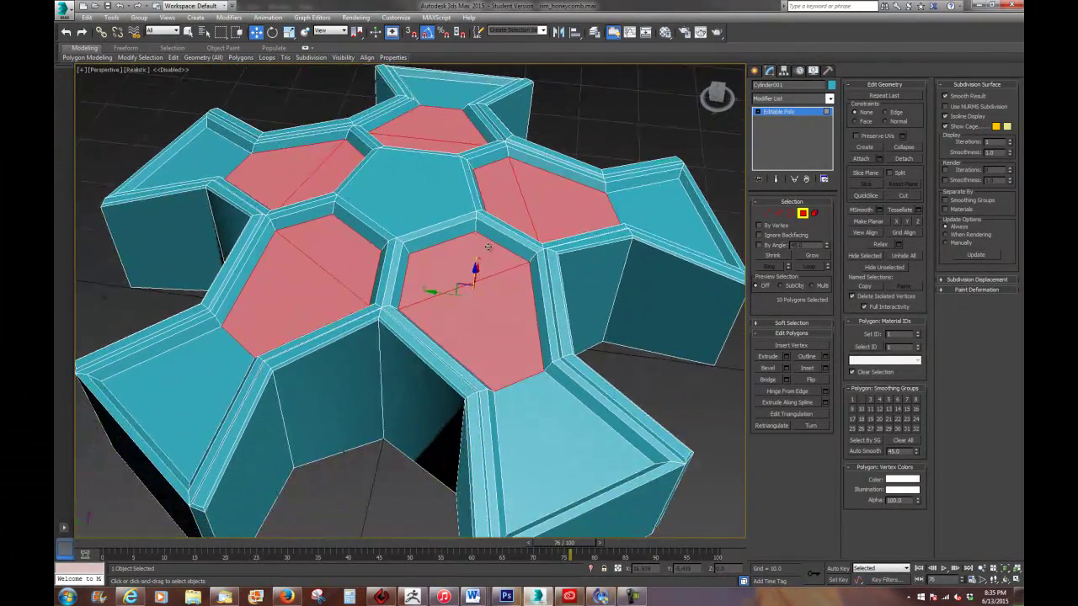
{"action": "right_click", "coordinate": [492, 327]}
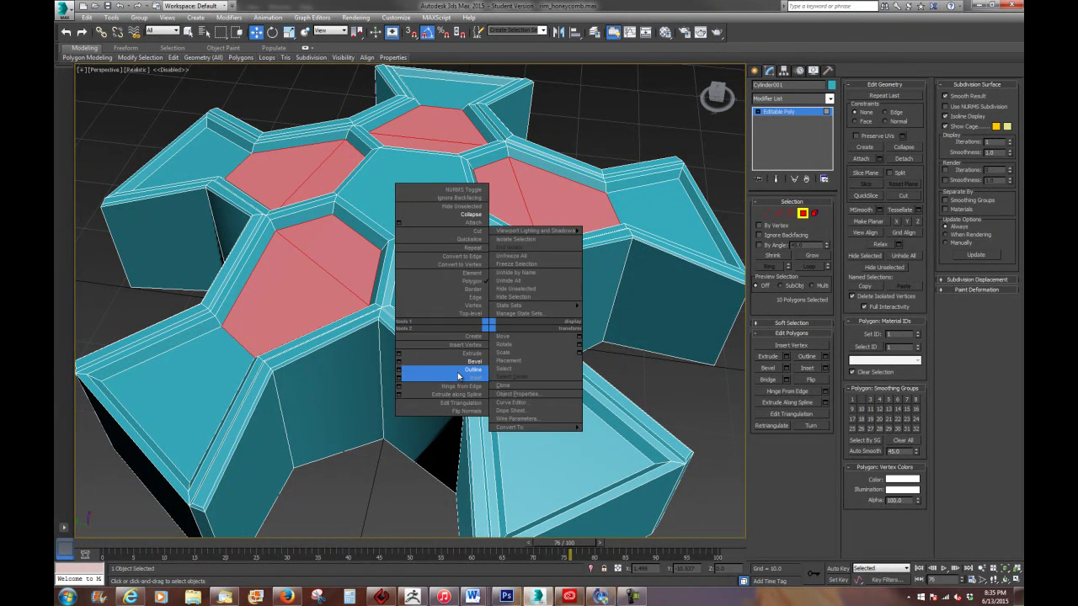
{"action": "left_click", "coordinate": [398, 377]}
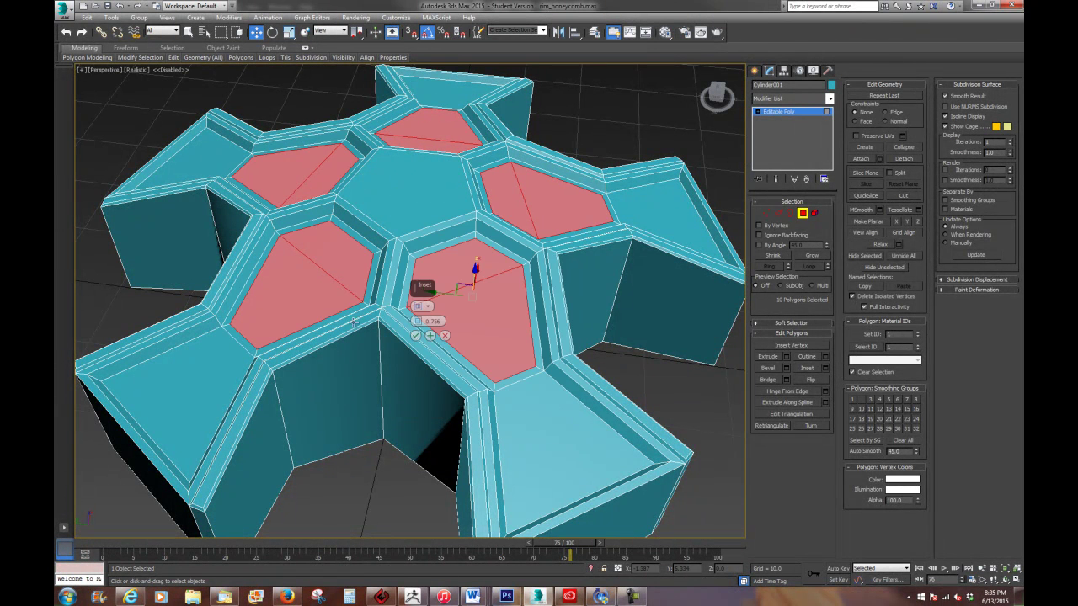
{"action": "left_click_drag", "start_coordinate": [416, 321], "coordinate": [423, 314]}
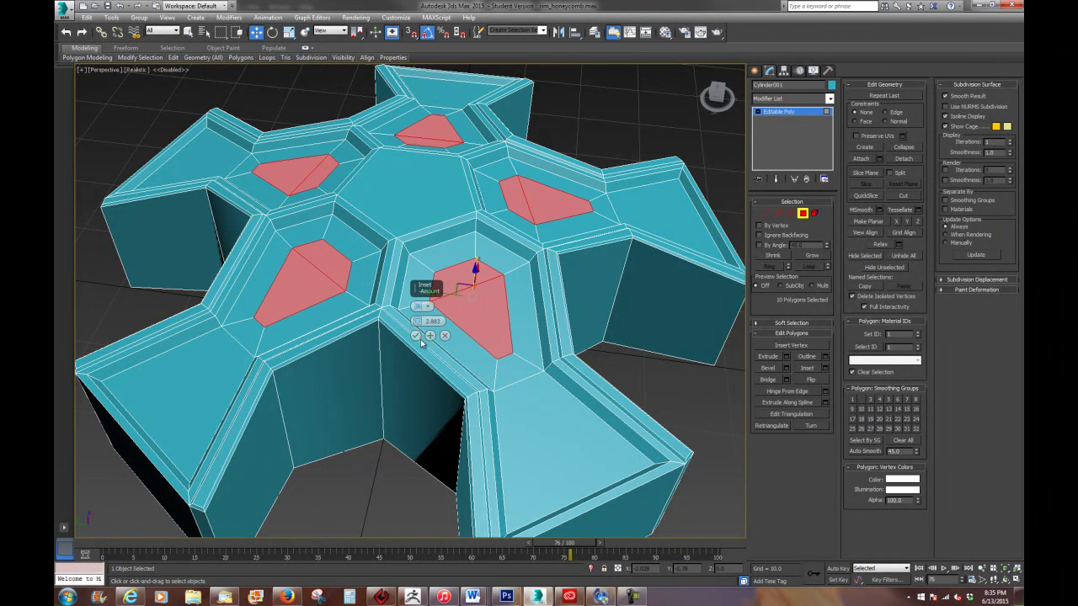
{"action": "left_click", "coordinate": [416, 335]}
Step: Switch to edge editing and select the short outer edge of the new inset on each of the five spokes
{"action": "middle_click_drag", "start_coordinate": [550, 320], "coordinate": [493, 301], "text": "alt"}
{"action": "left_click", "coordinate": [776, 214]}
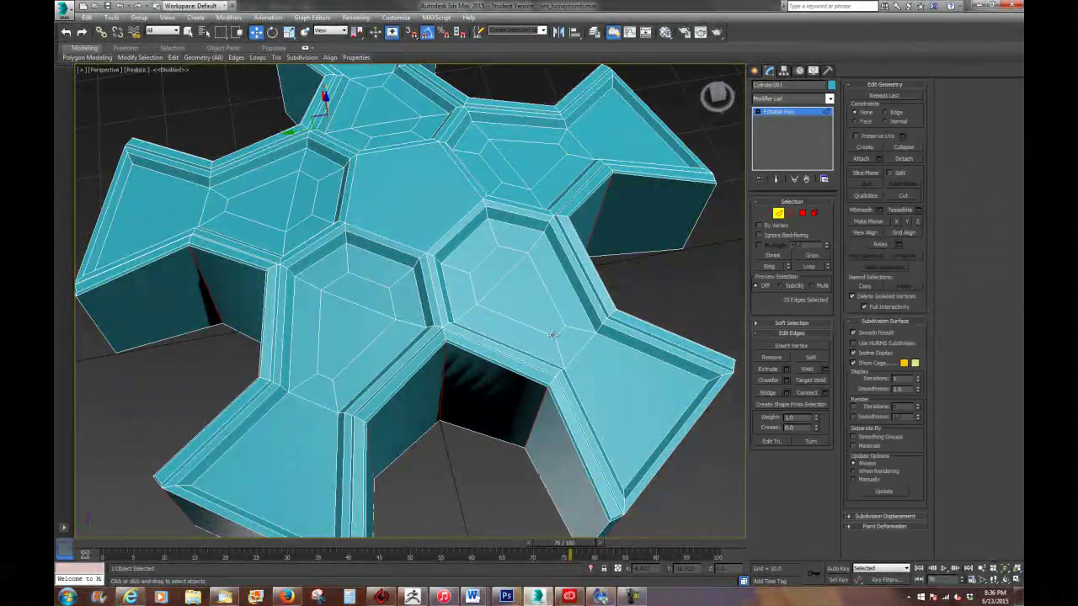
{"action": "left_click", "coordinate": [325, 377], "text": "ctrl"}
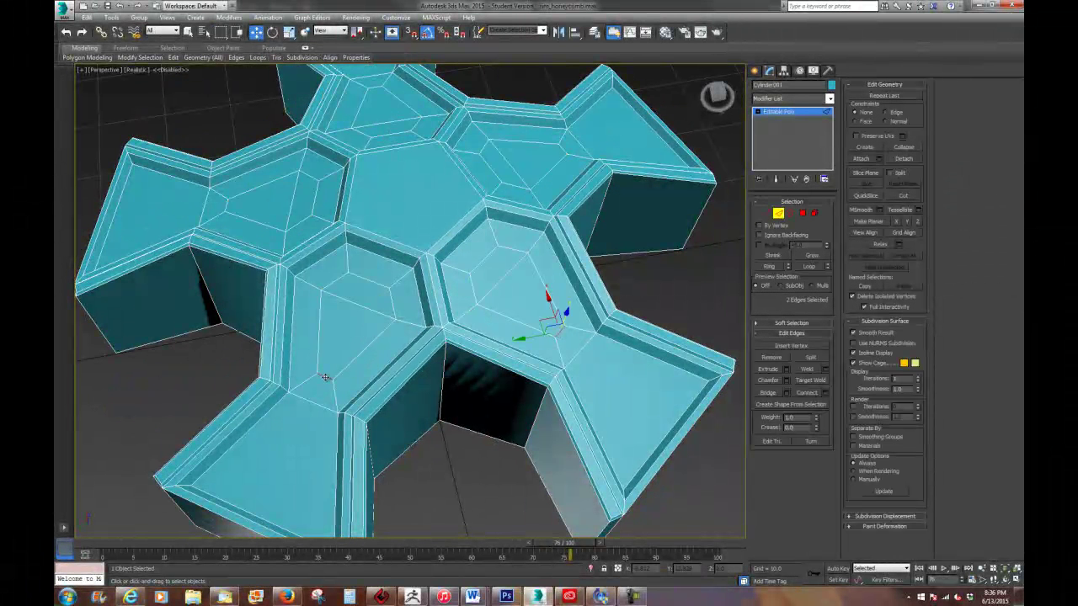
{"action": "left_click", "coordinate": [227, 203], "text": "ctrl"}
{"action": "left_click", "coordinate": [373, 85], "text": "ctrl"}
{"action": "left_click", "coordinate": [560, 148], "text": "ctrl"}
{"action": "middle_click_drag", "start_coordinate": [559, 149], "coordinate": [558, 174], "text": "alt"}
{"action": "middle_click_drag", "start_coordinate": [545, 215], "coordinate": [557, 238], "text": "alt"}
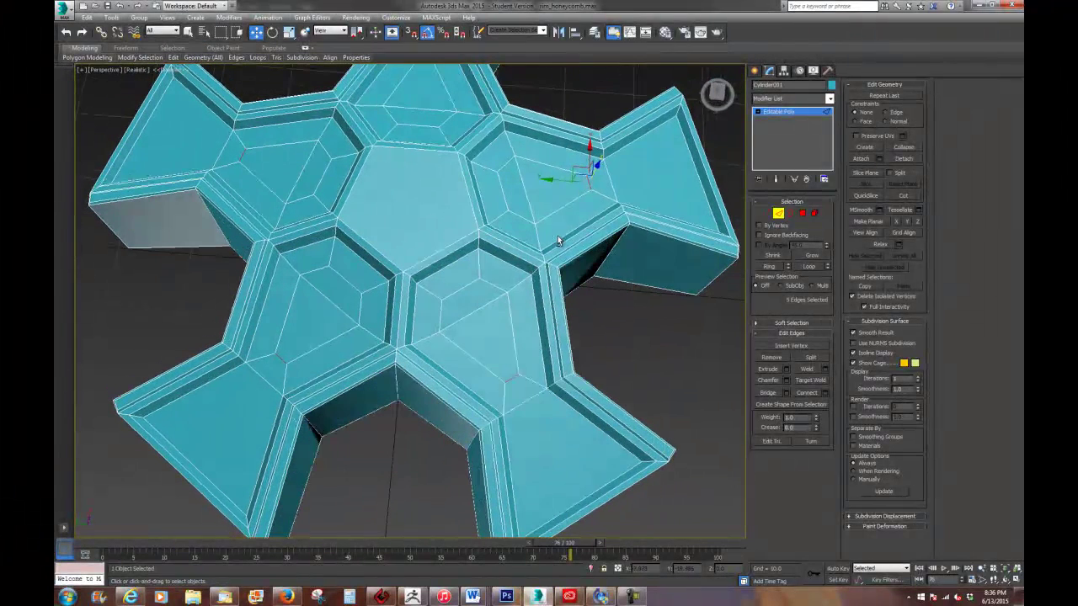
Step: Widen the five selected edges by scaling each about its own center, and switch the scaling center to the wheel's shared center
{"action": "left_click", "coordinate": [289, 33]}
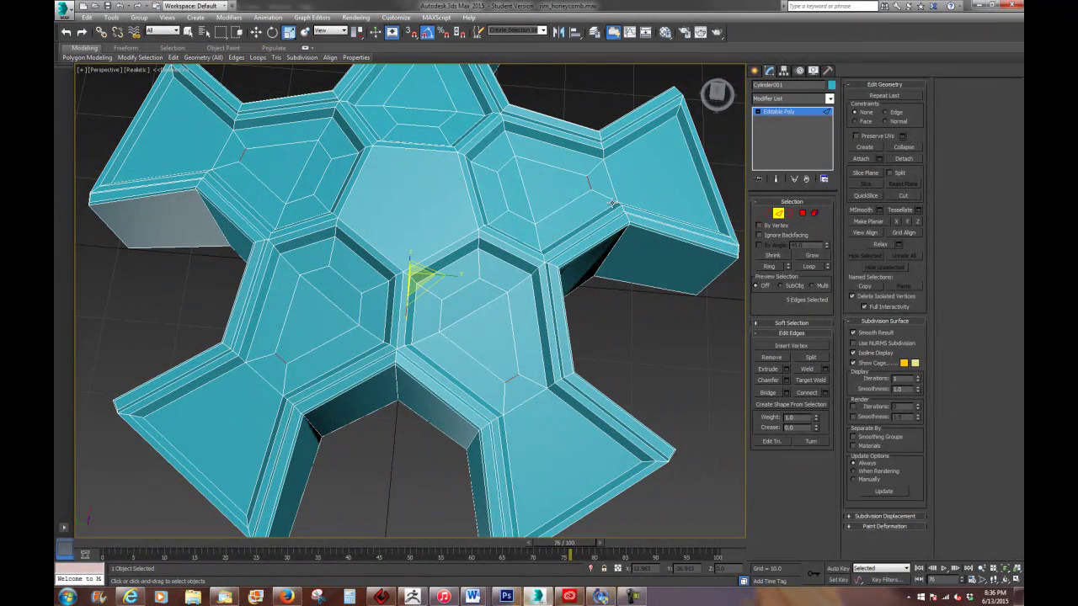
{"action": "middle_click_drag", "start_coordinate": [562, 255], "coordinate": [562, 278], "text": "alt"}
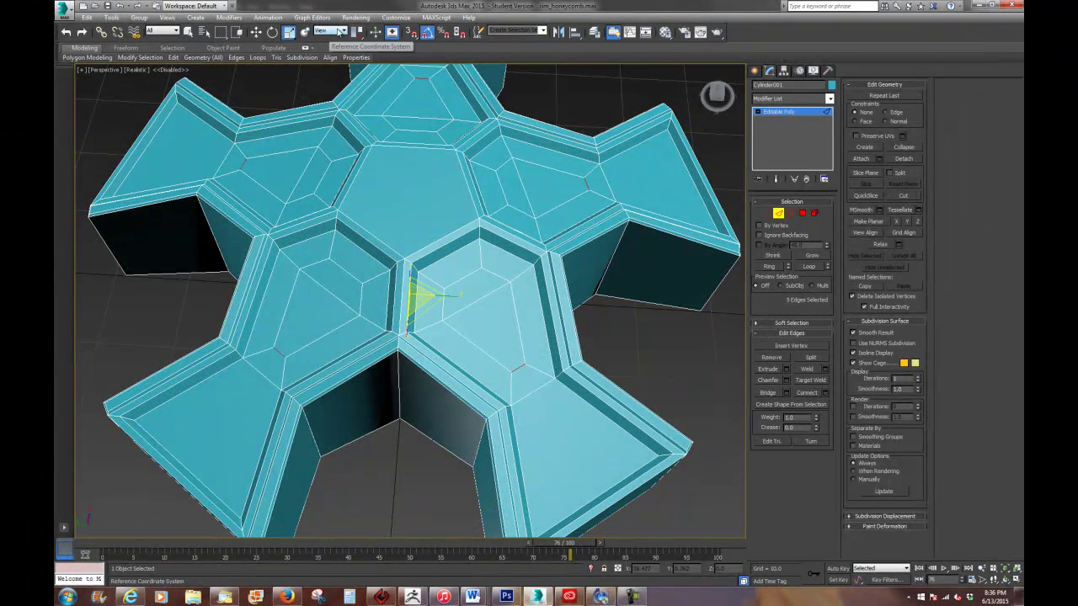
{"action": "left_click_drag", "start_coordinate": [352, 34], "coordinate": [361, 53]}
{"action": "middle_click_drag", "start_coordinate": [543, 365], "coordinate": [463, 398], "text": "alt"}
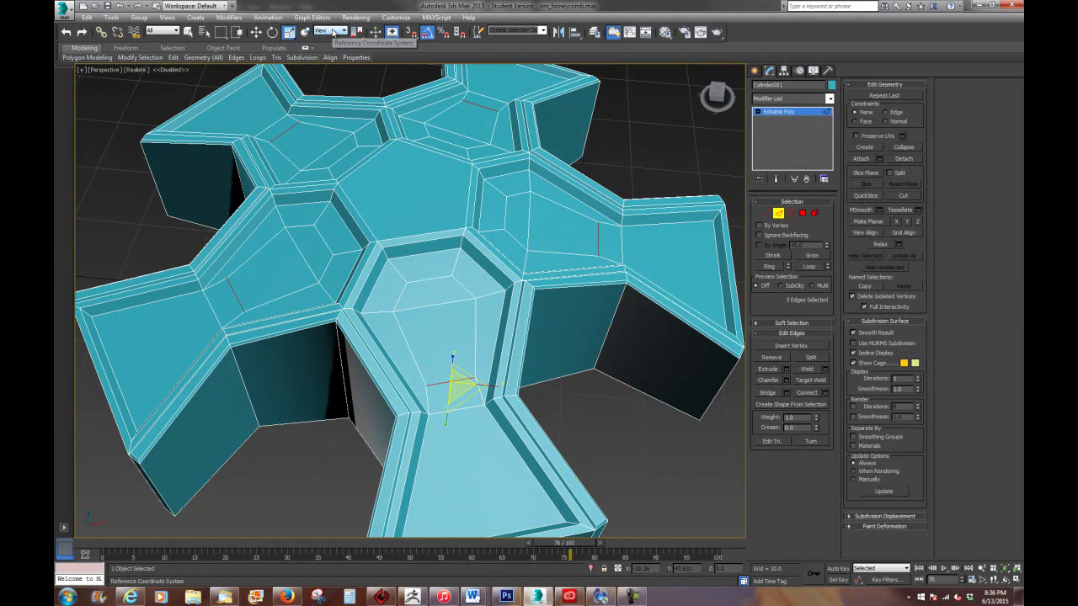
{"action": "left_click_drag", "start_coordinate": [357, 33], "coordinate": [357, 81]}
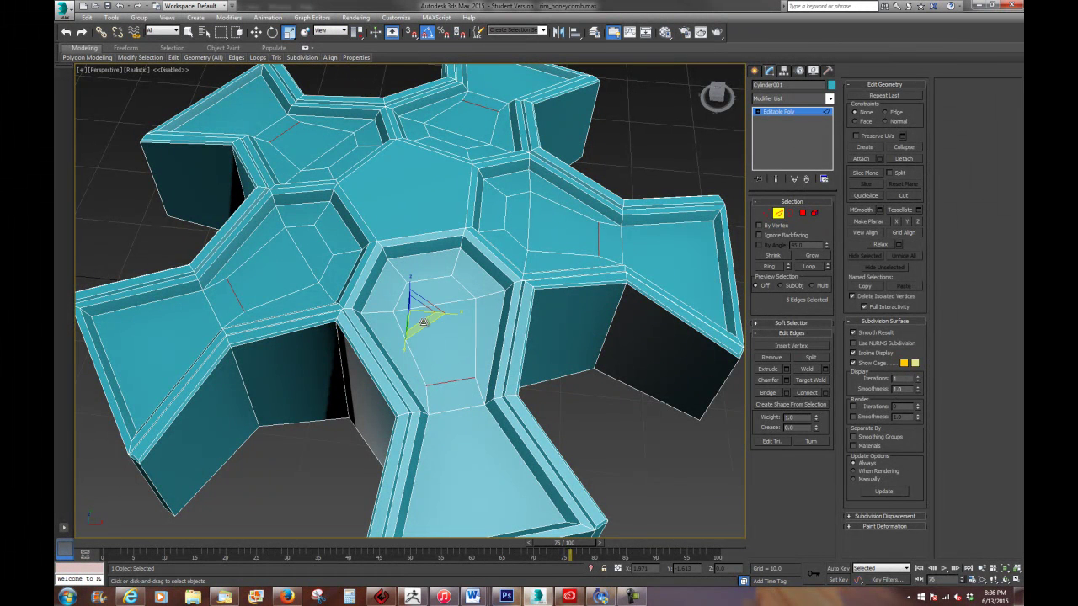
Step: Pull the five selected edges toward the hub by scaling them in the XY plane to 80% and then another 96%
{"action": "left_click_drag", "start_coordinate": [424, 322], "coordinate": [419, 311]}
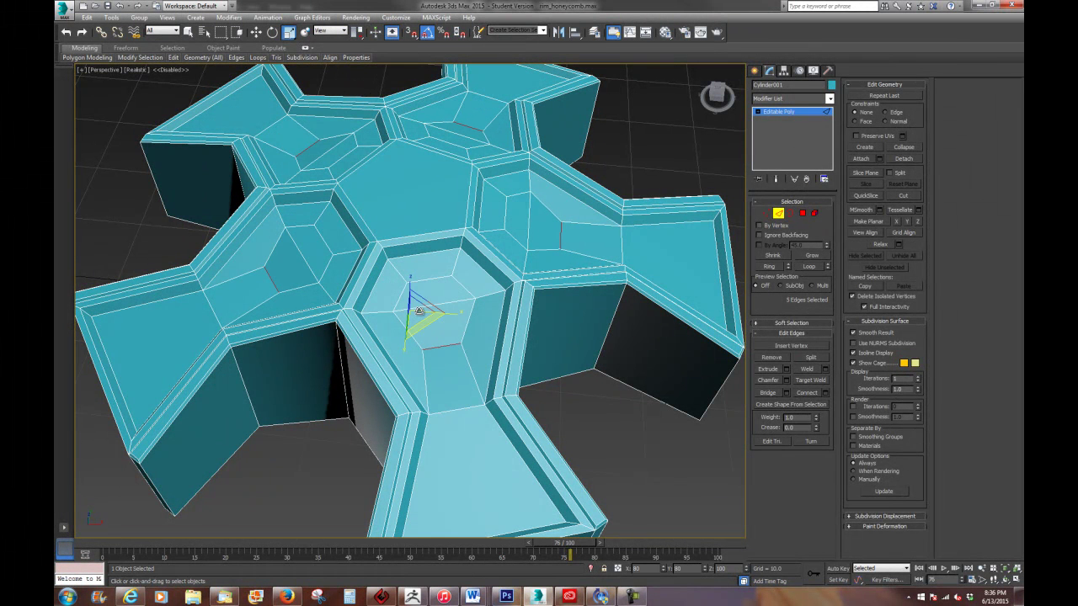
{"action": "middle_click_drag", "start_coordinate": [380, 294], "coordinate": [342, 330], "text": "alt"}
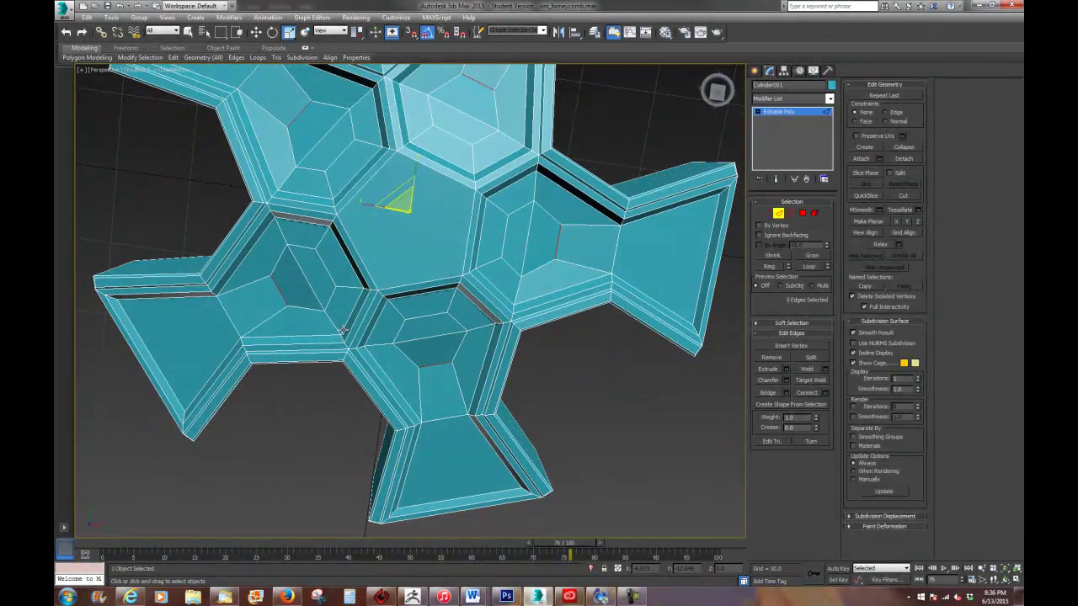
{"action": "left_click_drag", "start_coordinate": [399, 192], "coordinate": [399, 194]}
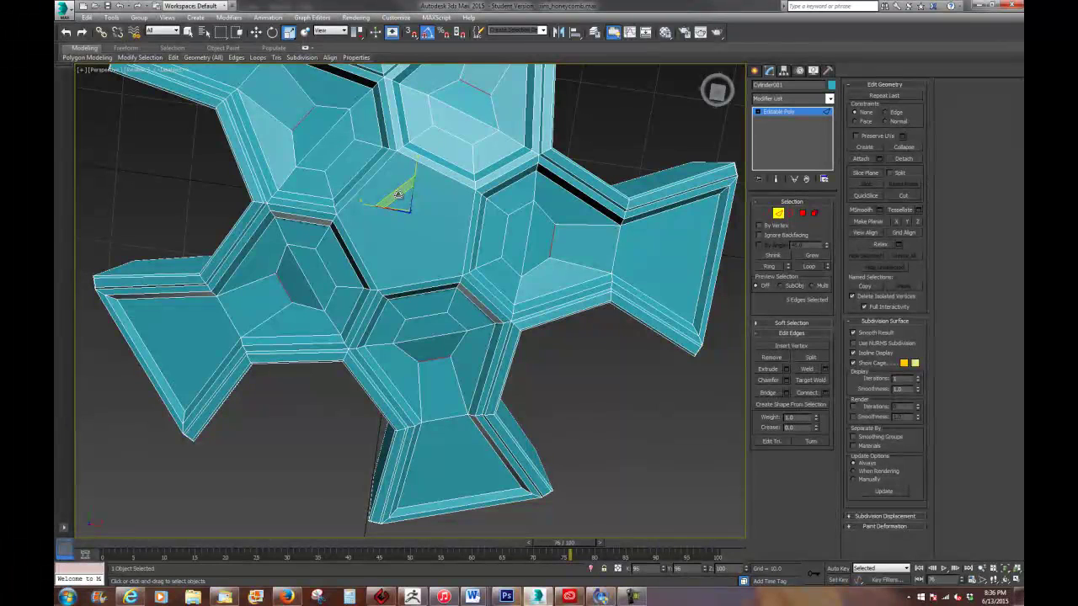
Step: Widen each of the five edges about its own center and convert the selection to the ten adjoining inset polygons
{"action": "left_click_drag", "start_coordinate": [357, 32], "coordinate": [356, 74]}
{"action": "left_click_drag", "start_coordinate": [421, 341], "coordinate": [428, 313]}
{"action": "middle_click_drag", "start_coordinate": [505, 314], "coordinate": [530, 241], "text": "alt"}
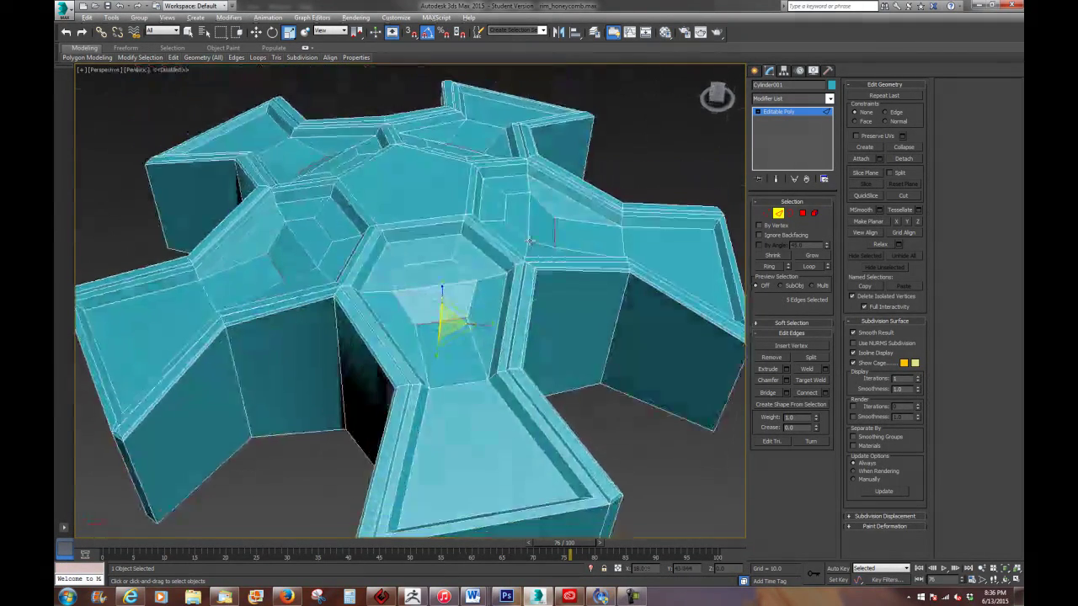
{"action": "left_click", "coordinate": [804, 213]}
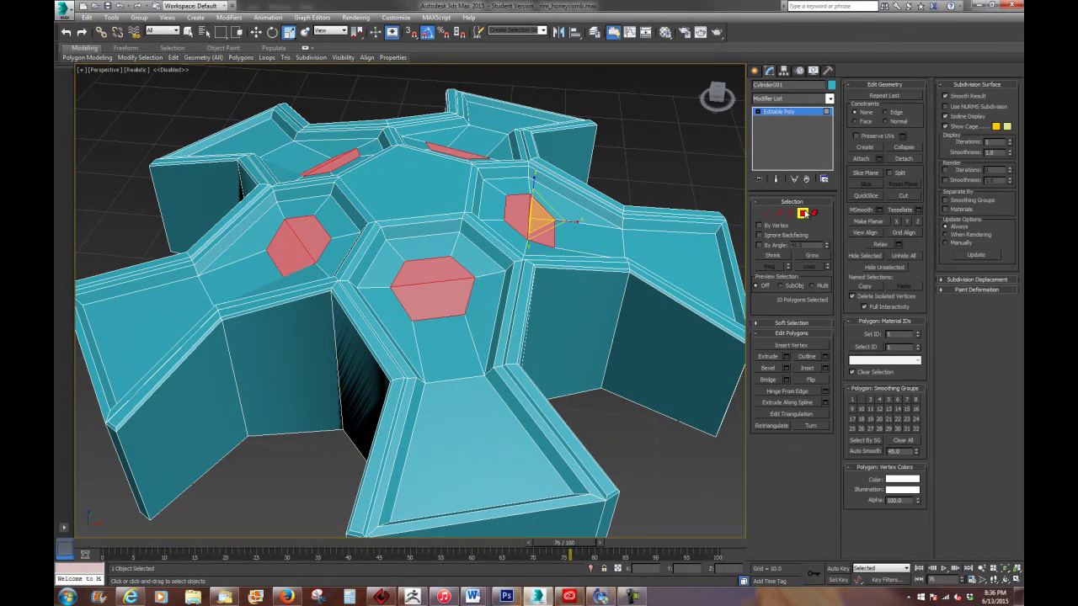
Step: Try to flatten the ten selected inset polygons by scaling them vertically, and undo the scaling
{"action": "middle_click_drag", "start_coordinate": [418, 275], "coordinate": [459, 211], "text": "alt"}
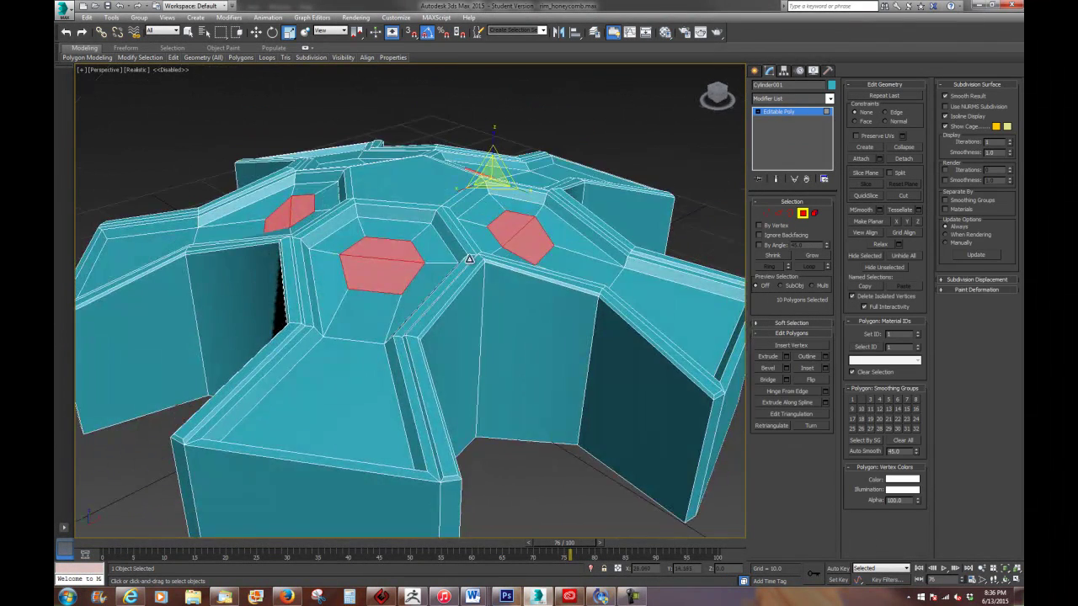
{"action": "middle_click_drag", "start_coordinate": [421, 180], "coordinate": [400, 221], "text": "alt"}
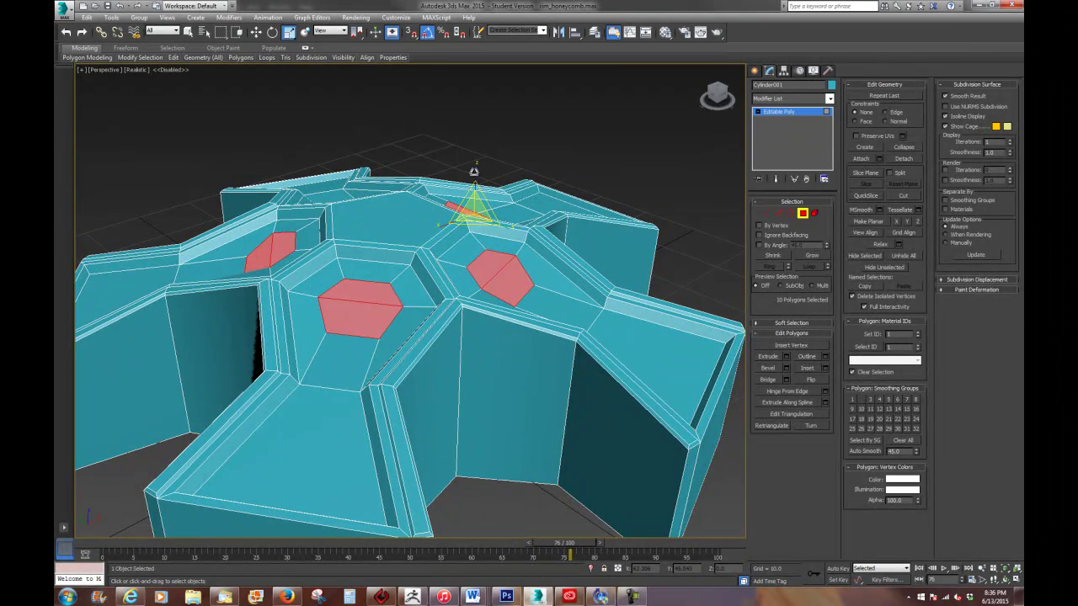
{"action": "left_click_drag", "start_coordinate": [476, 170], "coordinate": [468, 327]}
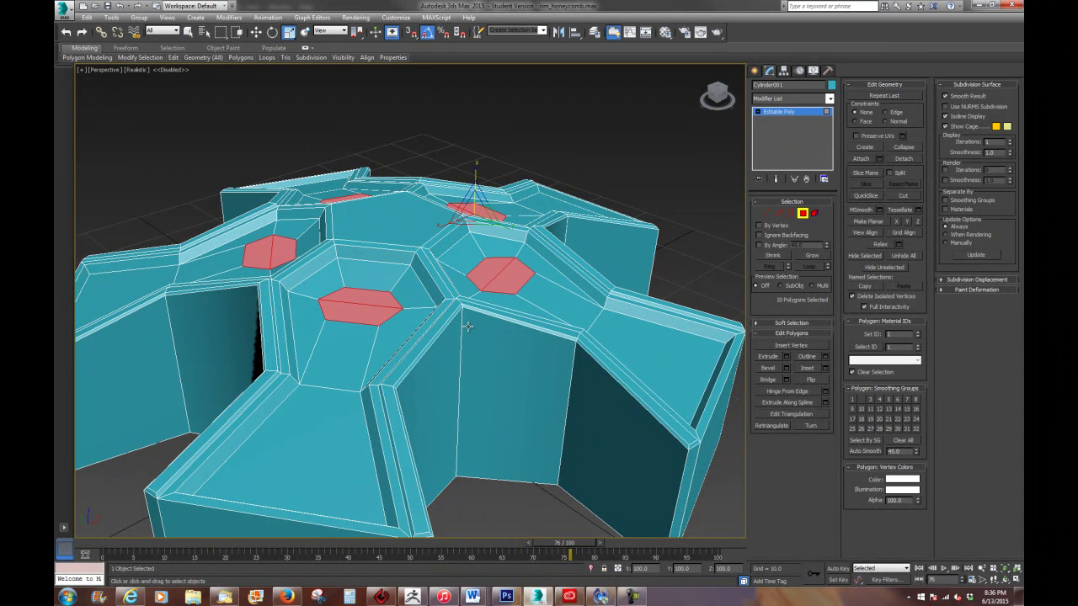
{"action": "key", "text": "ctrl+z"}
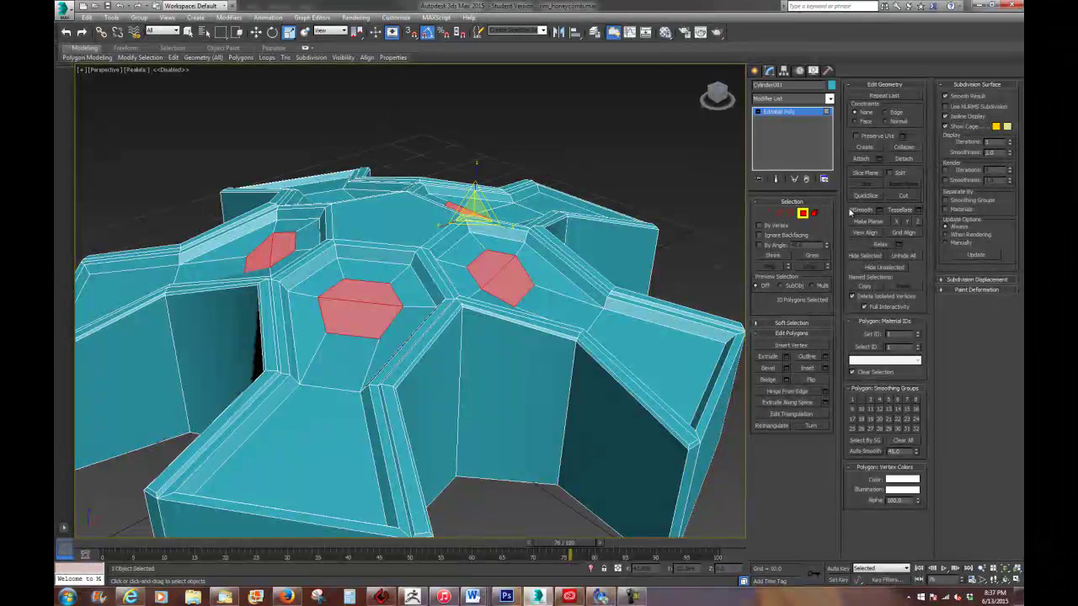
Step: Convert the selection to the insets' 30 vertices and make them planar along Z
{"action": "left_click", "coordinate": [765, 214]}
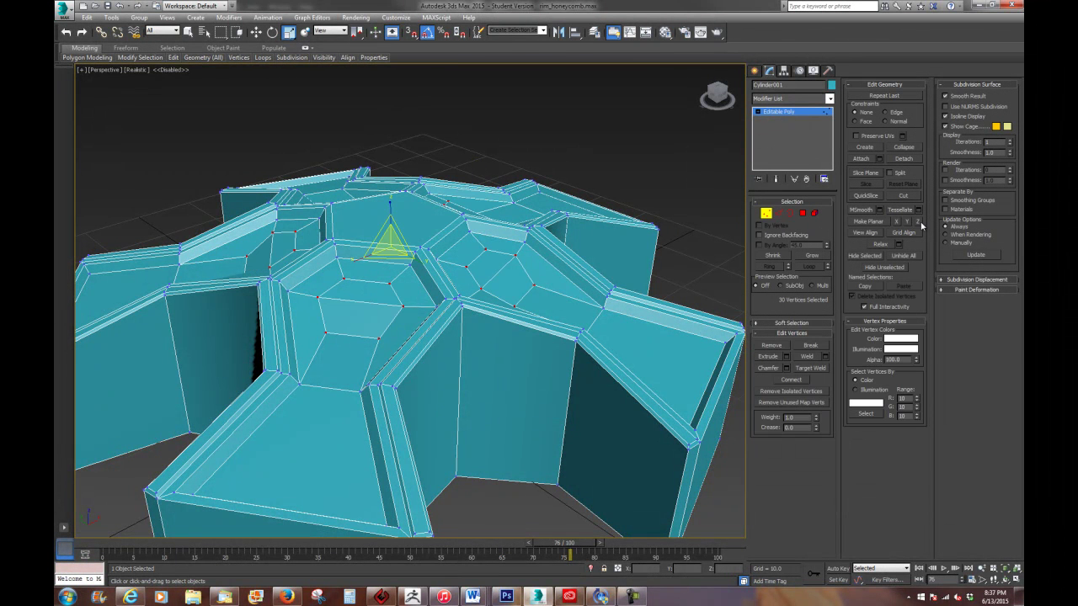
{"action": "left_click", "coordinate": [919, 221]}
{"action": "middle_click_drag", "start_coordinate": [494, 323], "coordinate": [502, 311], "text": "alt"}
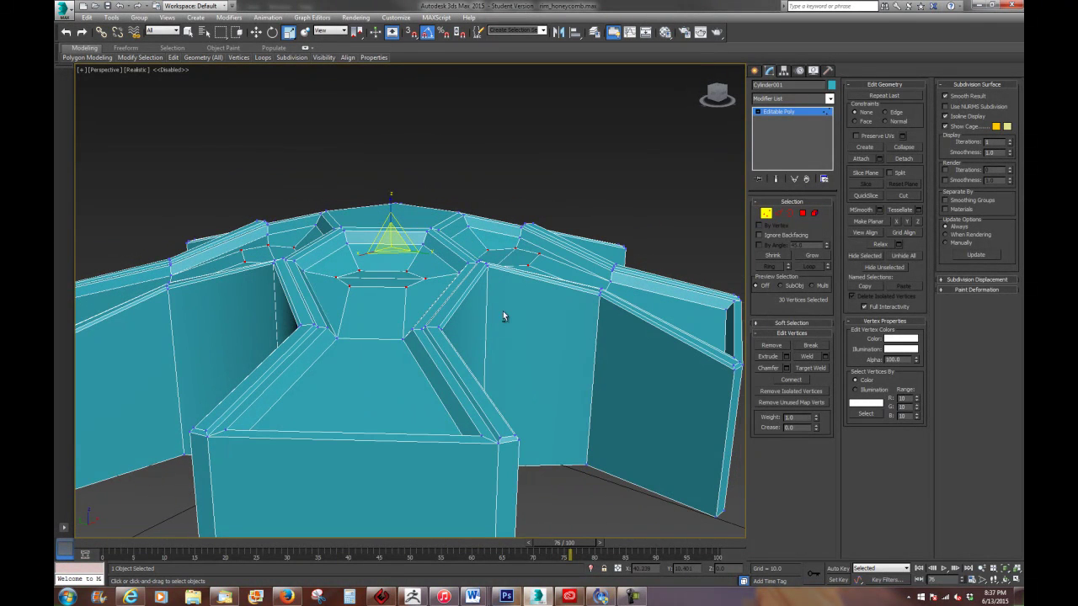
Step: Lower the flattened inset vertices to a Z height of about 13.18 and compare the recesses with the honeycomb rim photo
{"action": "left_click", "coordinate": [257, 32]}
{"action": "left_click_drag", "start_coordinate": [392, 211], "coordinate": [387, 268]}
{"action": "middle_click_drag", "start_coordinate": [399, 265], "coordinate": [484, 271], "text": "alt"}
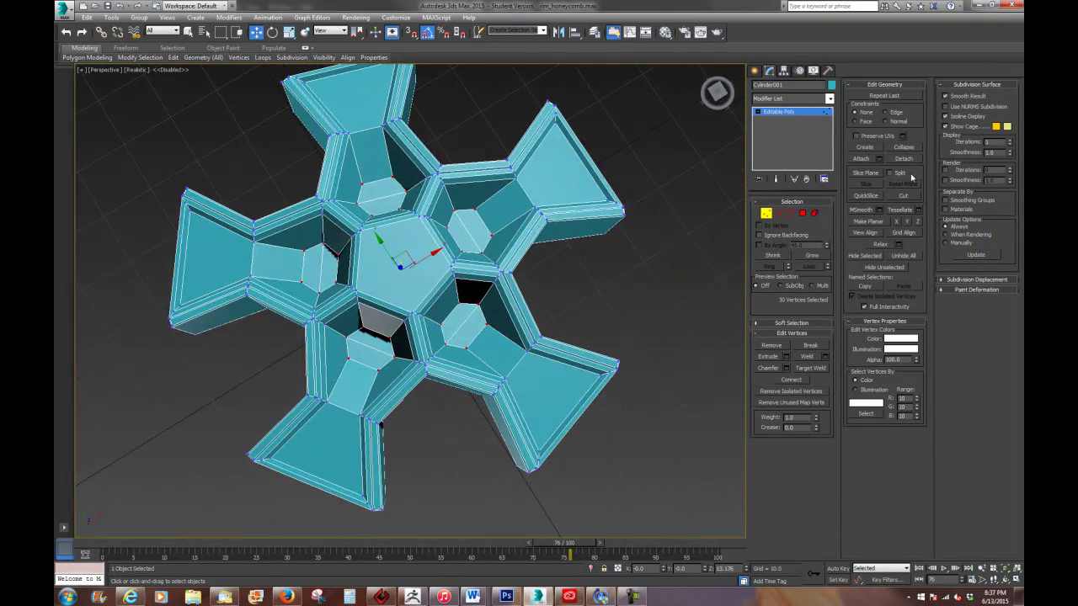
{"action": "left_click_drag", "start_coordinate": [1023, 68], "coordinate": [836, 71]}
{"action": "middle_click_drag", "start_coordinate": [471, 283], "coordinate": [407, 241], "text": "alt"}
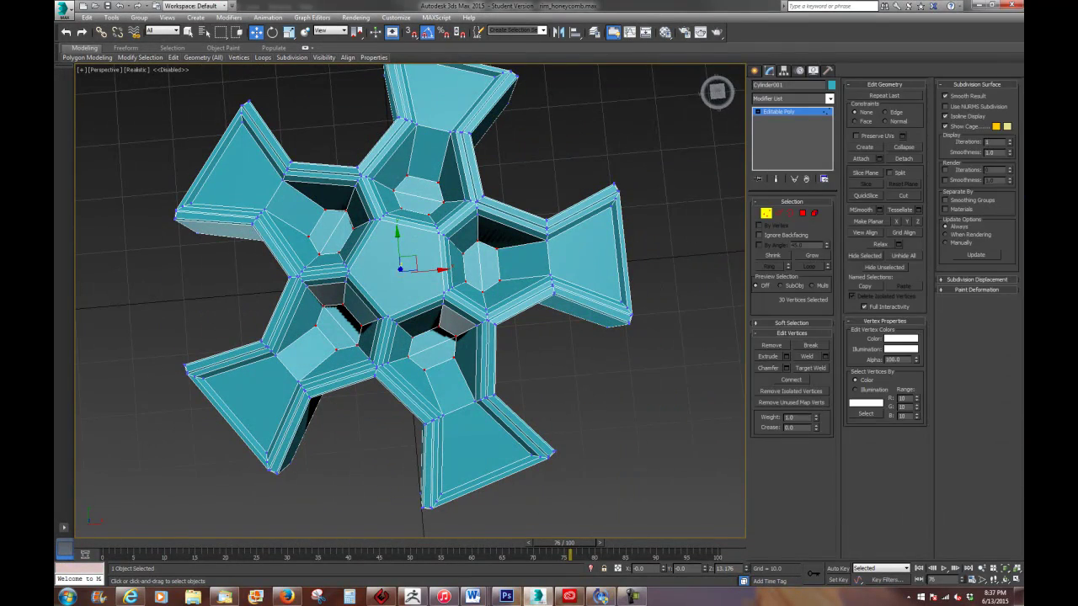
{"action": "key", "text": "alt+Tab"}
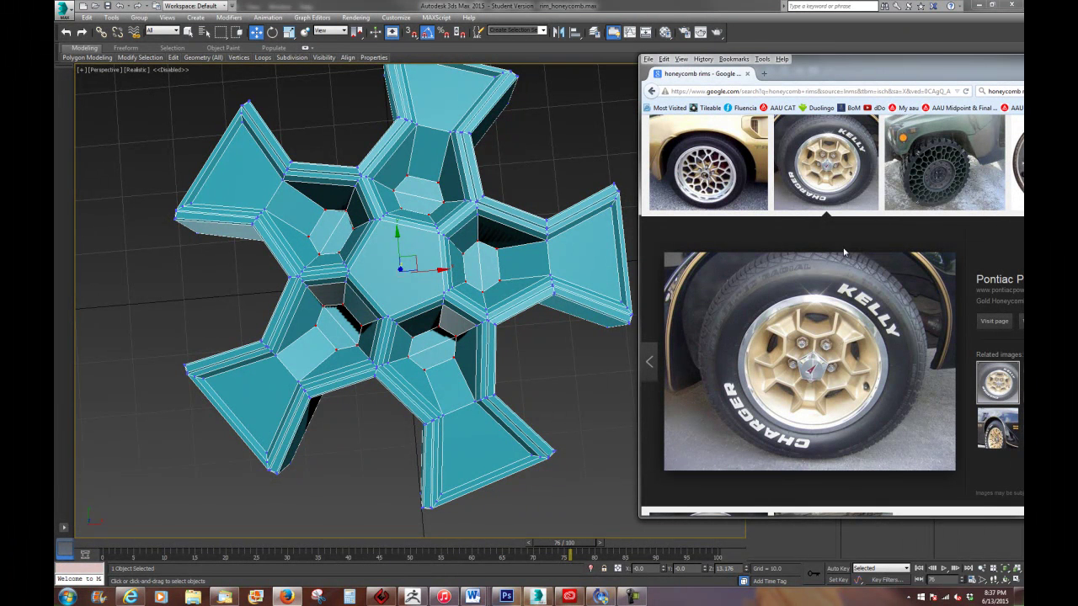
{"action": "middle_click_drag", "start_coordinate": [619, 253], "coordinate": [566, 247], "text": "alt"}
Step: Switch to edge editing and select the outermost edge of the recessed end face on each of the five spokes
{"action": "left_click", "coordinate": [778, 213]}
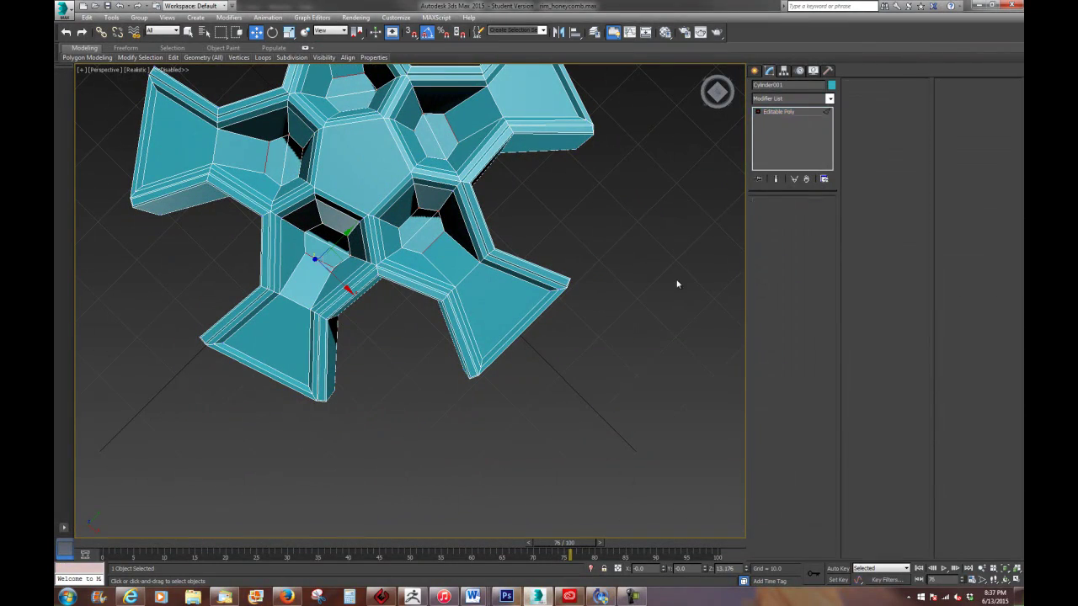
{"action": "left_click", "coordinate": [508, 333]}
{"action": "left_click", "coordinate": [261, 366]}
{"action": "left_click", "coordinate": [148, 148], "text": "ctrl"}
{"action": "middle_click_drag", "start_coordinate": [335, 249], "coordinate": [387, 169], "text": "alt"}
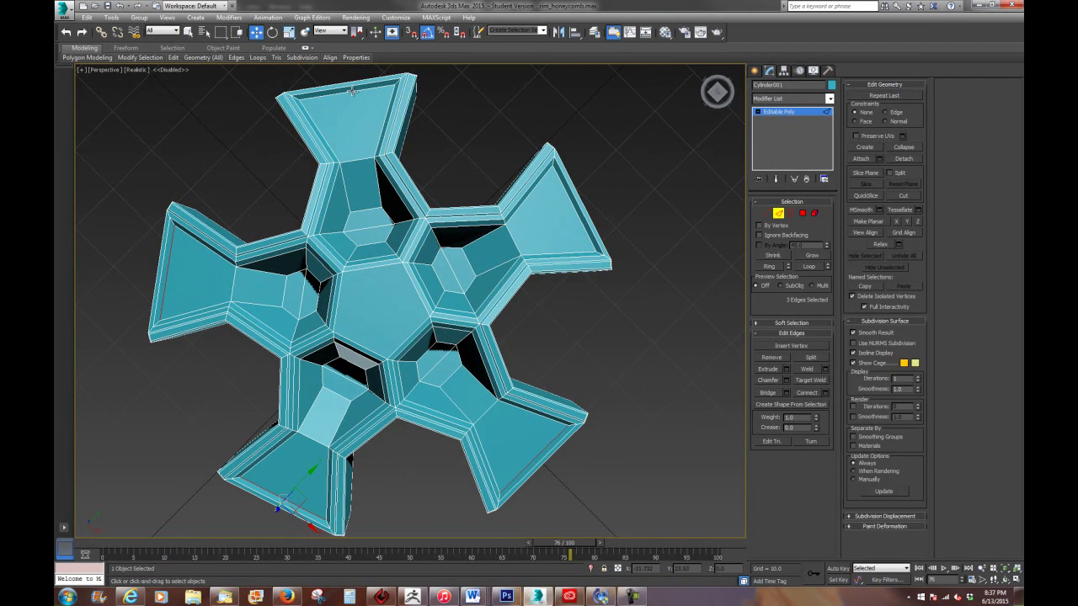
{"action": "left_click", "coordinate": [578, 210], "text": "ctrl"}
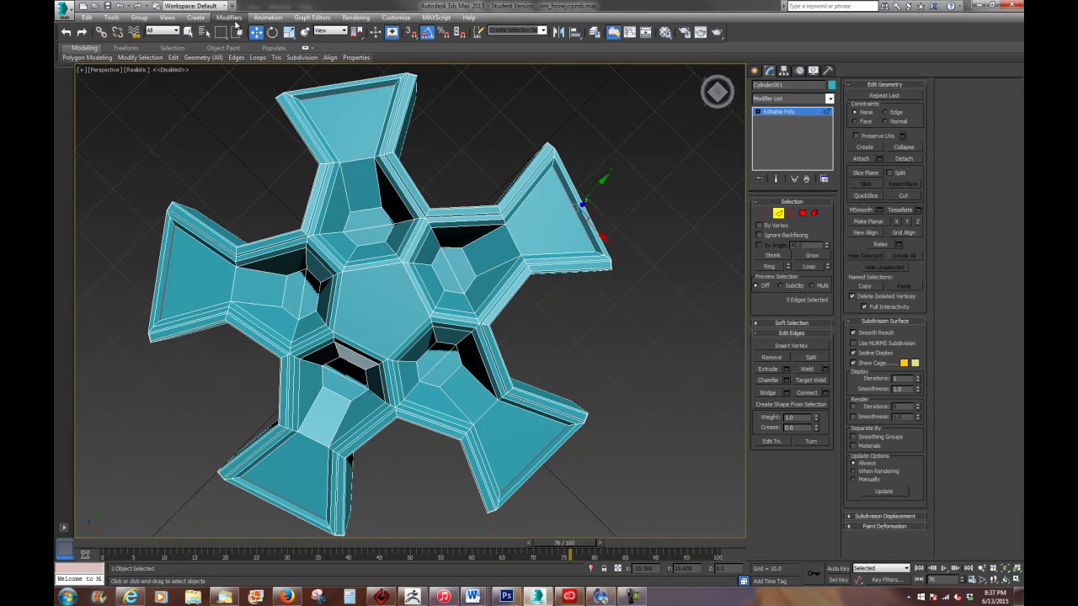
Step: Shorten the five selected outer edges by scaling each about its own center
{"action": "left_click", "coordinate": [288, 32]}
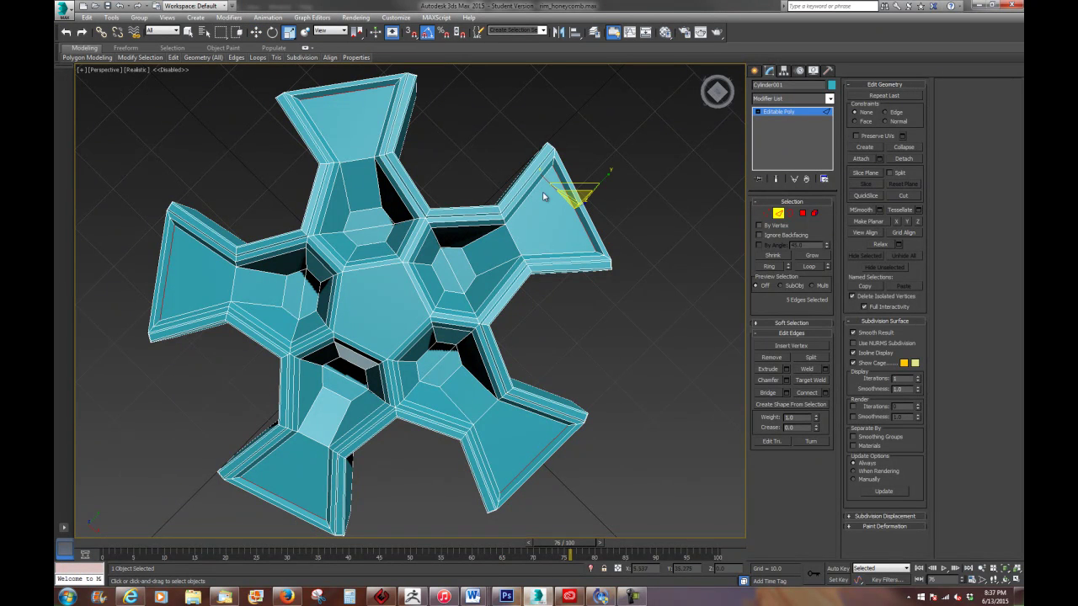
{"action": "middle_click_drag", "start_coordinate": [627, 312], "coordinate": [502, 276], "text": "alt"}
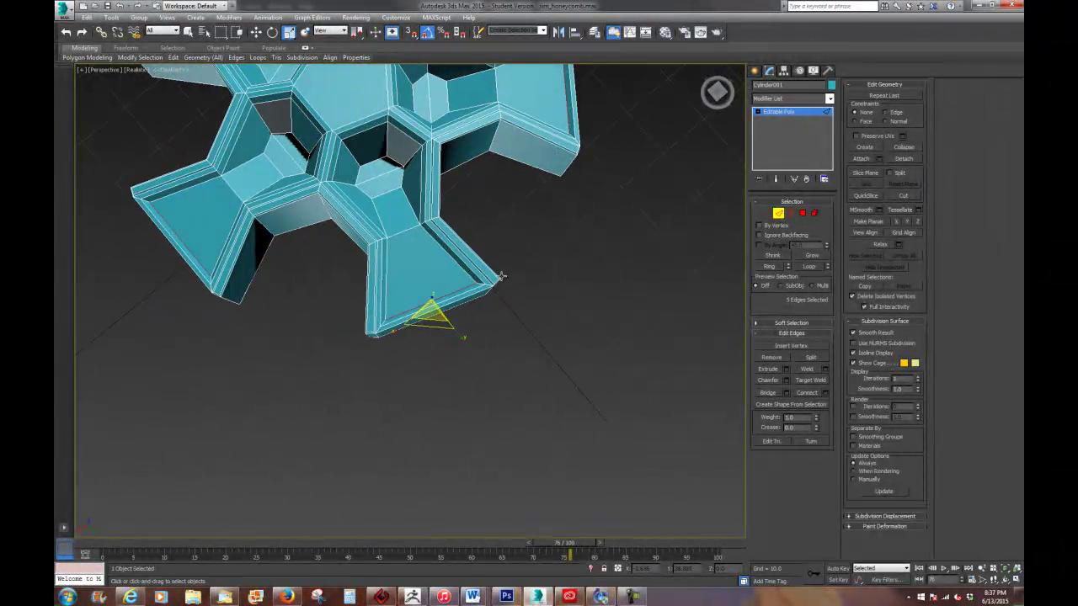
{"action": "left_click_drag", "start_coordinate": [422, 323], "coordinate": [427, 286]}
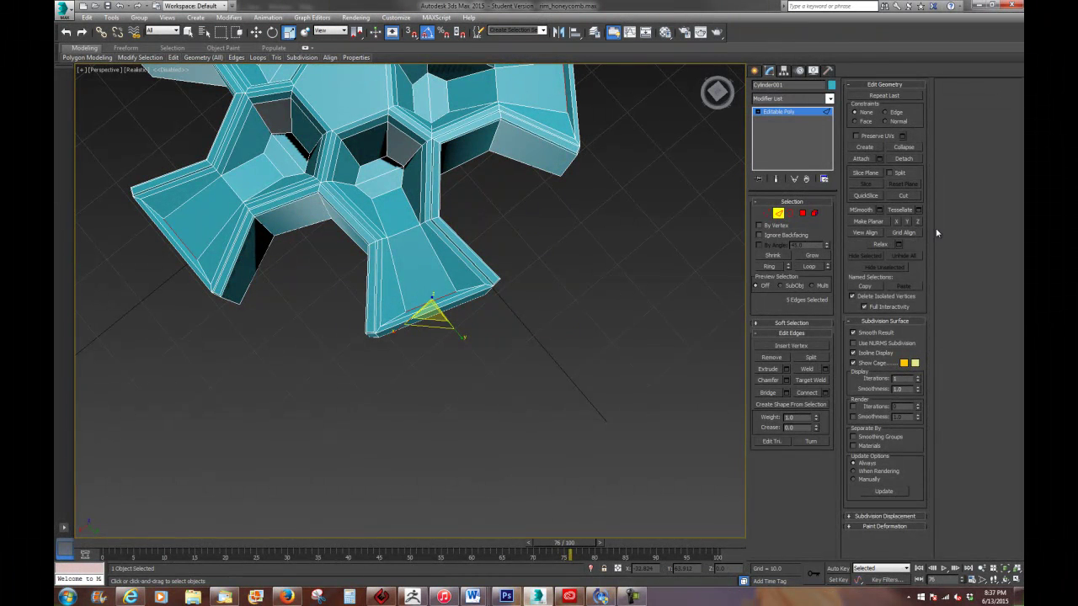
Step: Check the reference photo and lower the five shortened outer edges to slope the spoke end faces downward
{"action": "key", "text": "alt+Tab"}
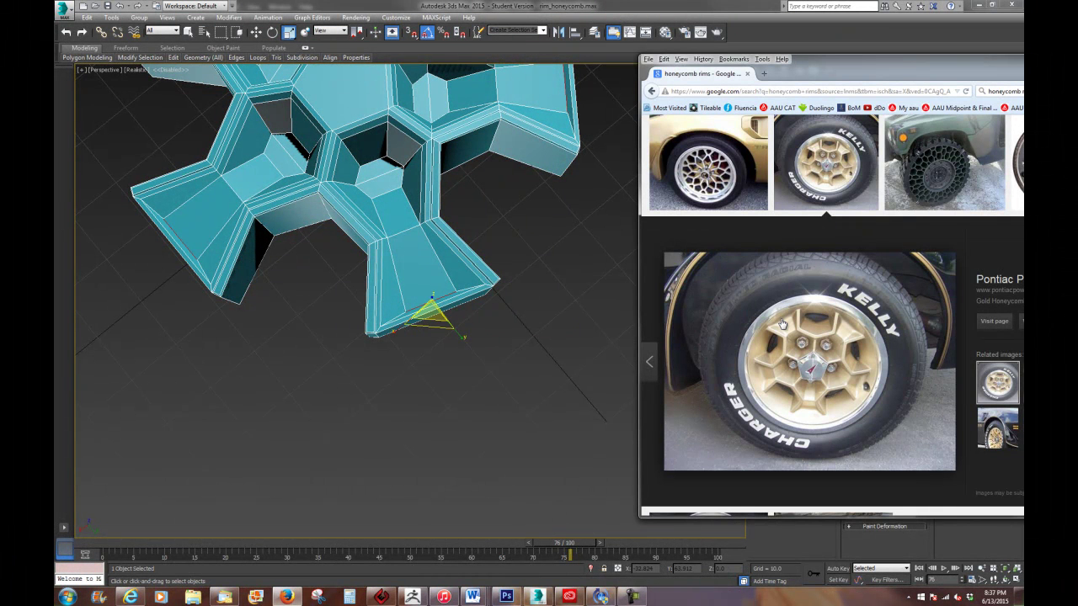
{"action": "middle_click_drag", "start_coordinate": [460, 330], "coordinate": [511, 258], "text": "alt"}
{"action": "middle_click_drag", "start_coordinate": [507, 192], "coordinate": [485, 321]}
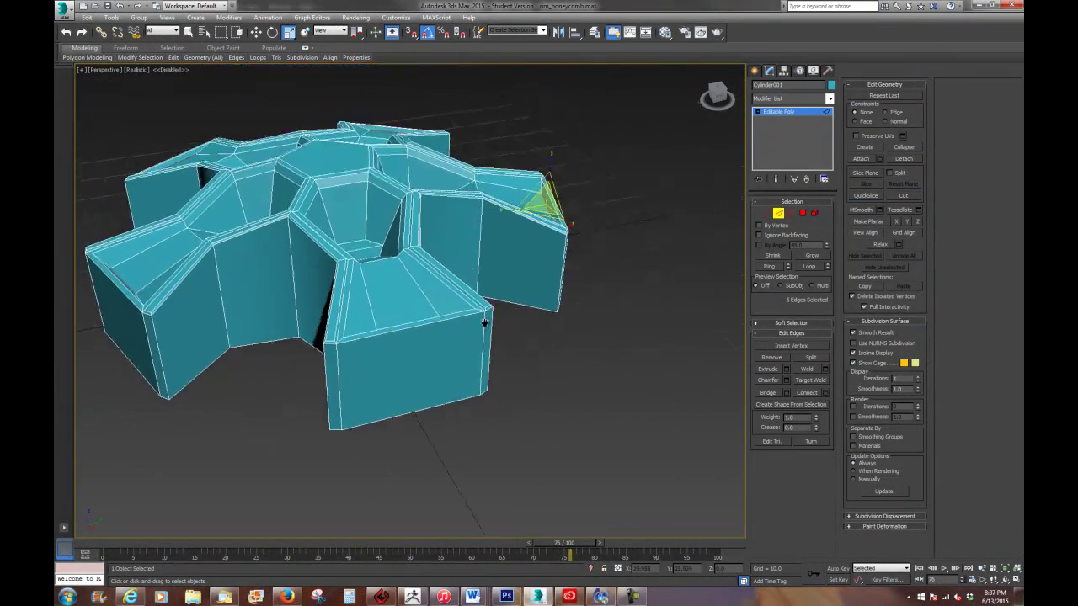
{"action": "left_click", "coordinate": [256, 32]}
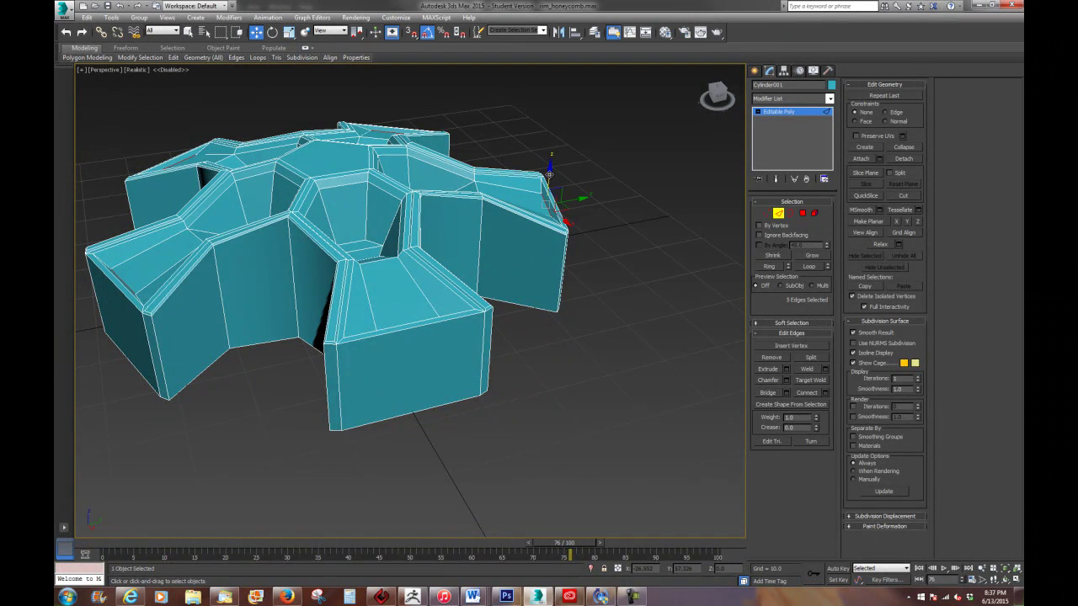
{"action": "middle_click_drag", "start_coordinate": [614, 248], "coordinate": [607, 337], "text": "alt"}
{"action": "scroll", "coordinate": [564, 278], "scroll_direction": "down", "scroll_amount": 4}
{"action": "middle_click_drag", "start_coordinate": [564, 281], "coordinate": [435, 305]}
{"action": "scroll", "coordinate": [435, 305], "scroll_direction": "up", "scroll_amount": 6}
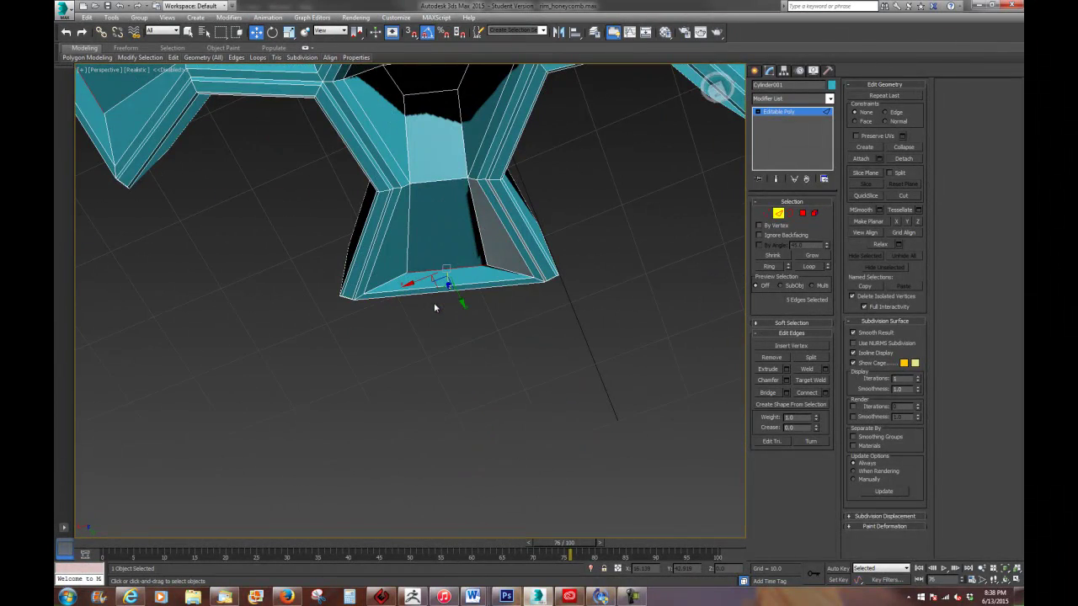
Step: Compare the spoke ends with the reference photo, clear the edge selection, and inspect the whole rim in polygon mode
{"action": "key", "text": "alt+Tab"}
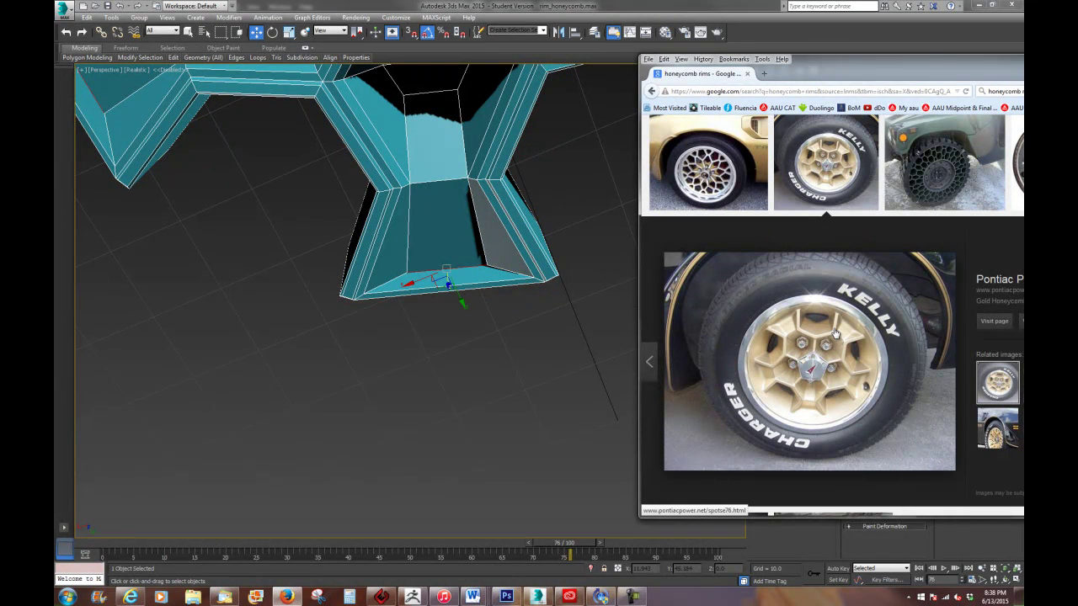
{"action": "left_click", "coordinate": [566, 189]}
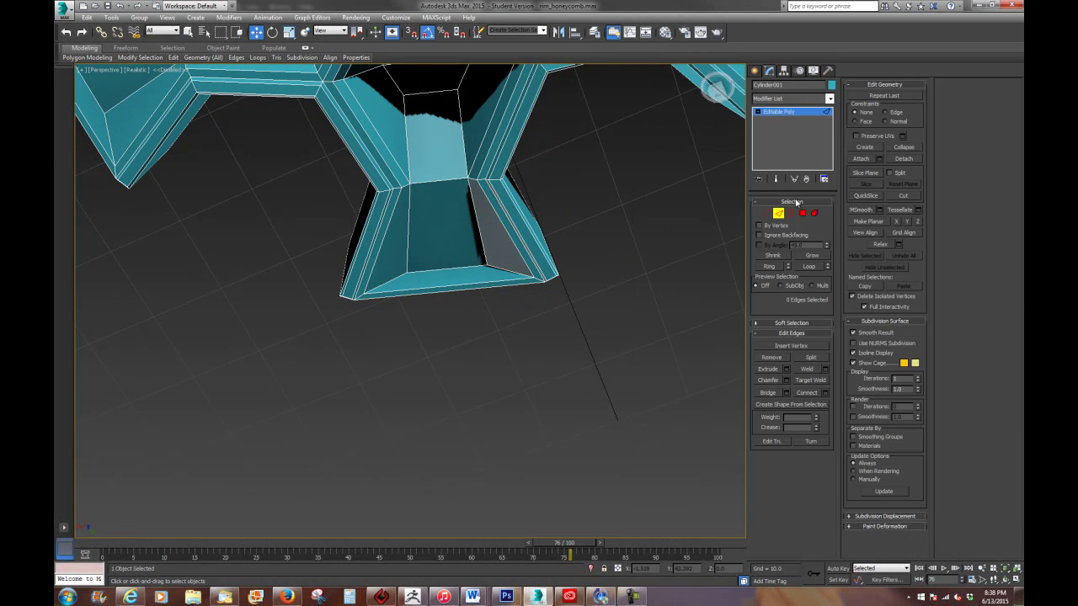
{"action": "left_click", "coordinate": [801, 213]}
{"action": "left_click_drag", "start_coordinate": [424, 319], "coordinate": [480, 280]}
{"action": "middle_click_drag", "start_coordinate": [556, 281], "coordinate": [612, 269], "text": "alt"}
{"action": "scroll", "coordinate": [627, 282], "scroll_direction": "down", "scroll_amount": 5}
{"action": "left_click", "coordinate": [598, 239]}
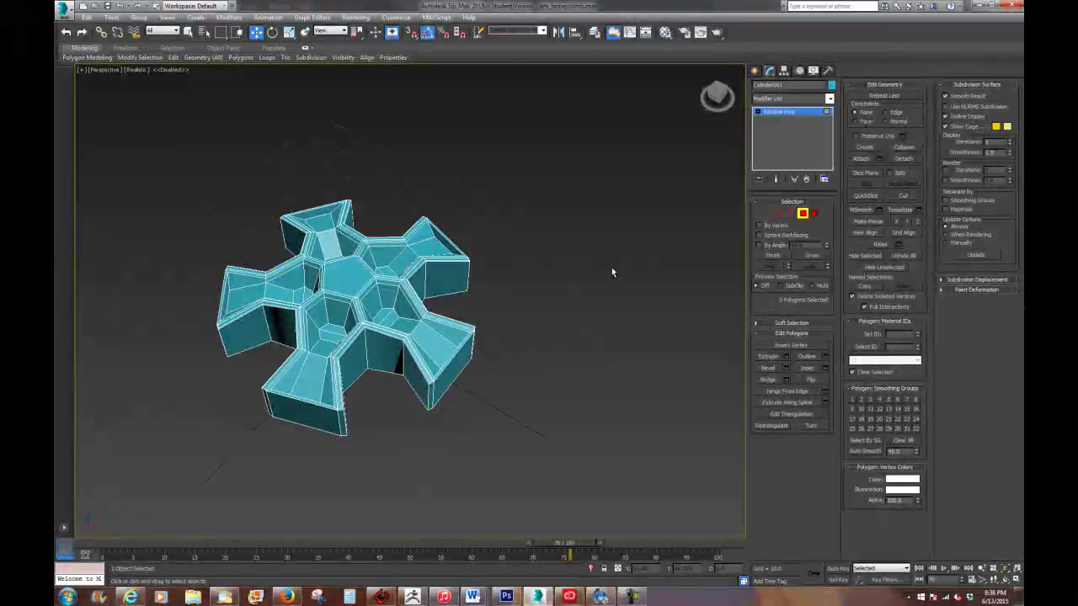
{"action": "scroll", "coordinate": [456, 242], "scroll_direction": "up", "scroll_amount": 4}
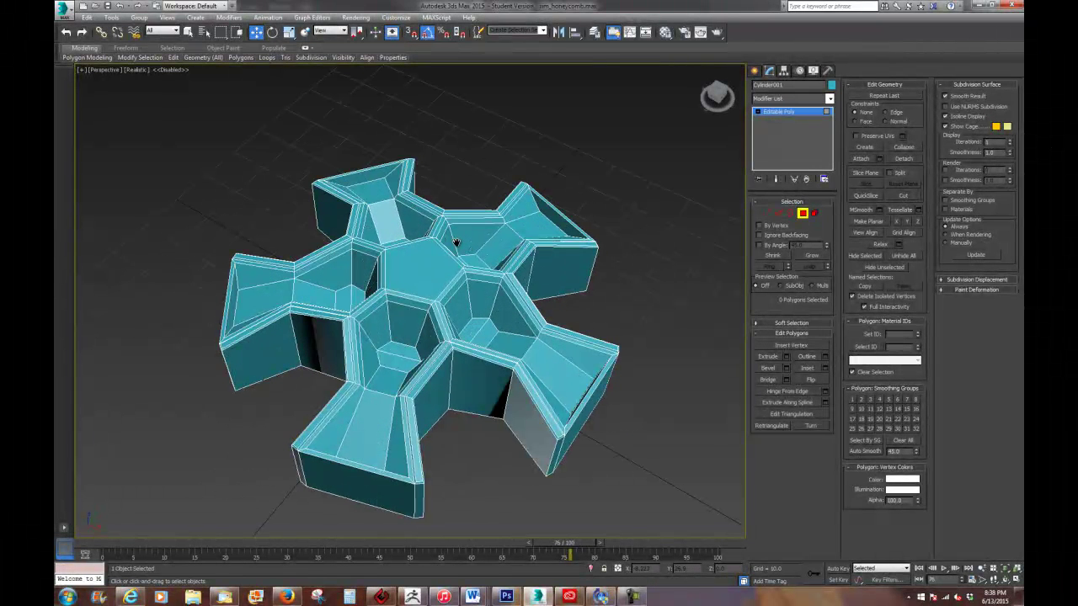
Step: Leave polygon editing and draw a new cylinder beside the rim, about 30.7 in radius and 21 high
{"action": "left_click", "coordinate": [803, 214]}
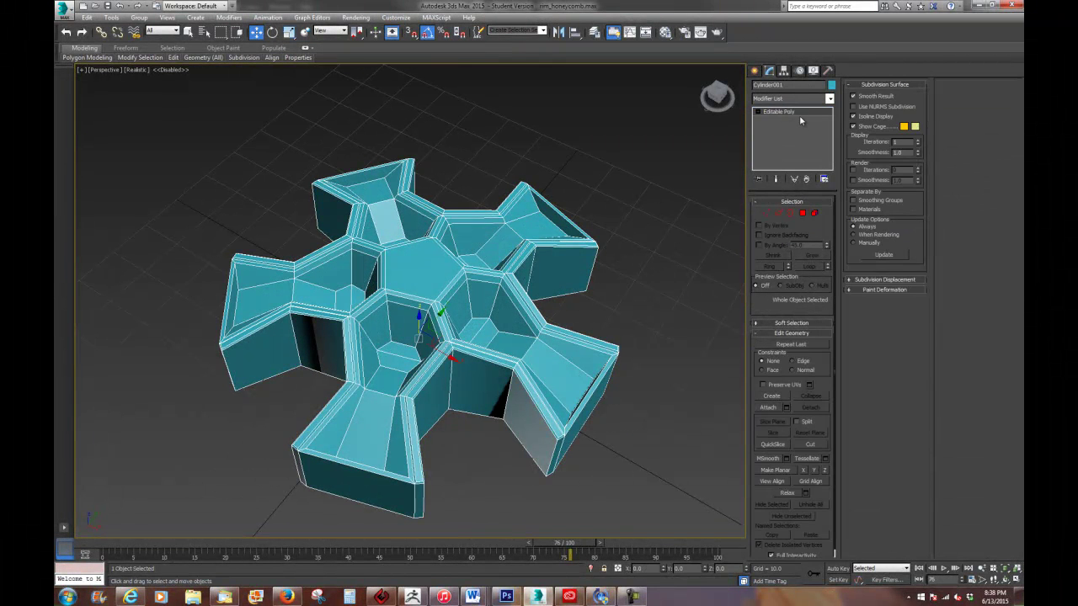
{"action": "left_click", "coordinate": [755, 71]}
{"action": "left_click", "coordinate": [774, 156]}
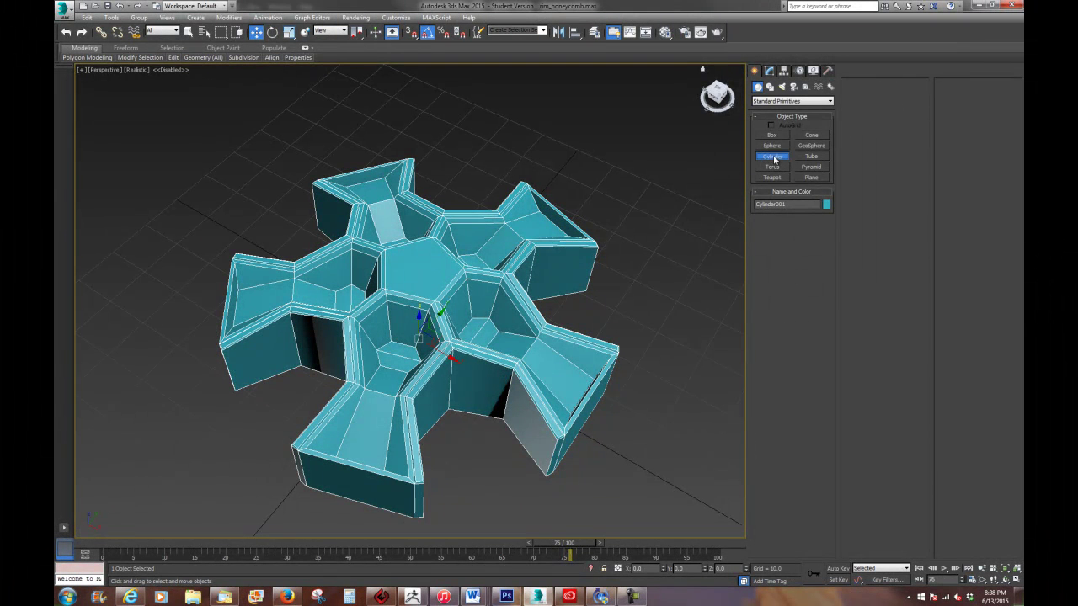
{"action": "left_click_drag", "start_coordinate": [655, 282], "coordinate": [664, 183]}
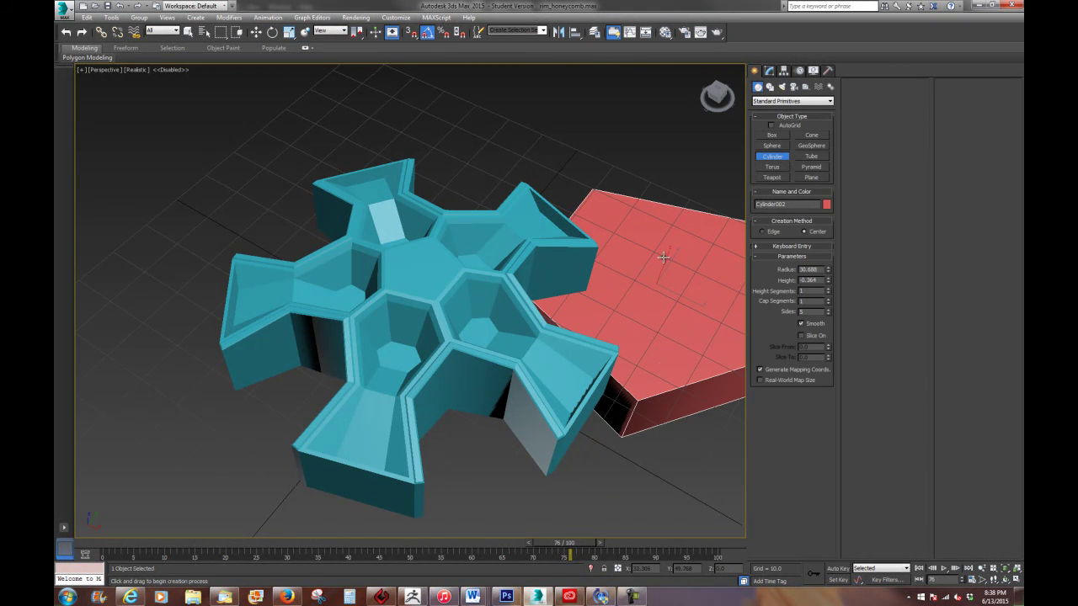
{"action": "middle_click_drag", "start_coordinate": [655, 278], "coordinate": [585, 283], "text": "alt"}
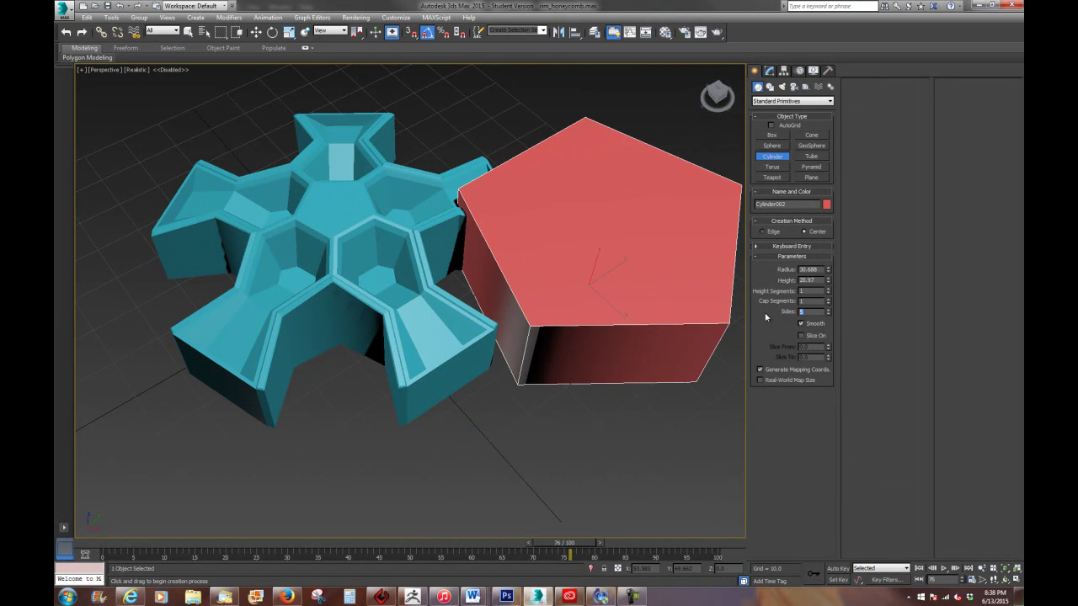
Step: Give the new cylinder 32 sides and 2 cap segments
{"action": "type", "text": "5"}
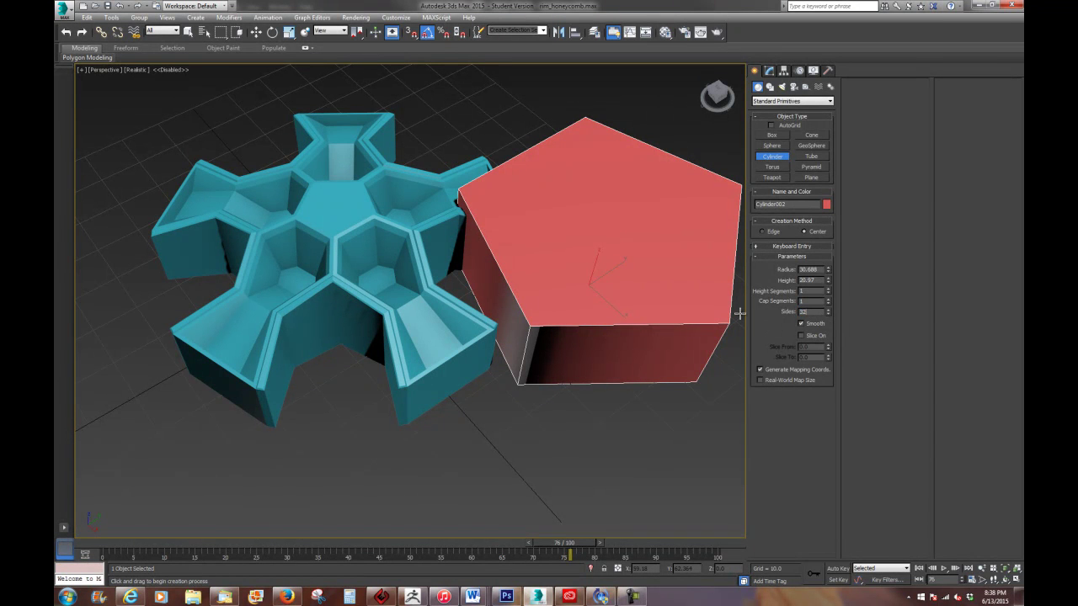
{"action": "type", "text": "32"}
{"action": "key", "text": "Return"}
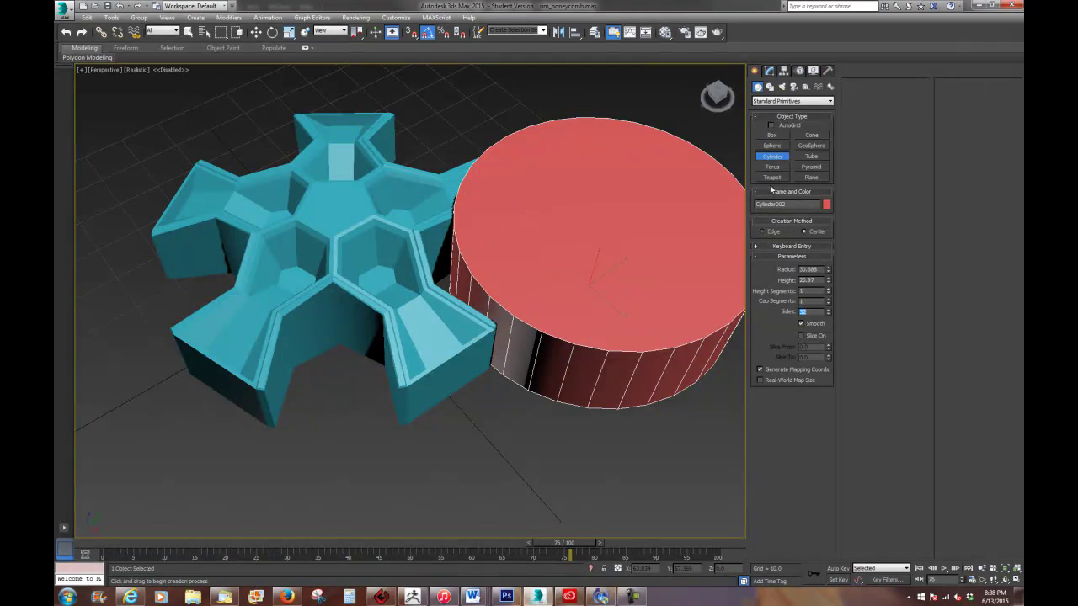
{"action": "left_click", "coordinate": [827, 299]}
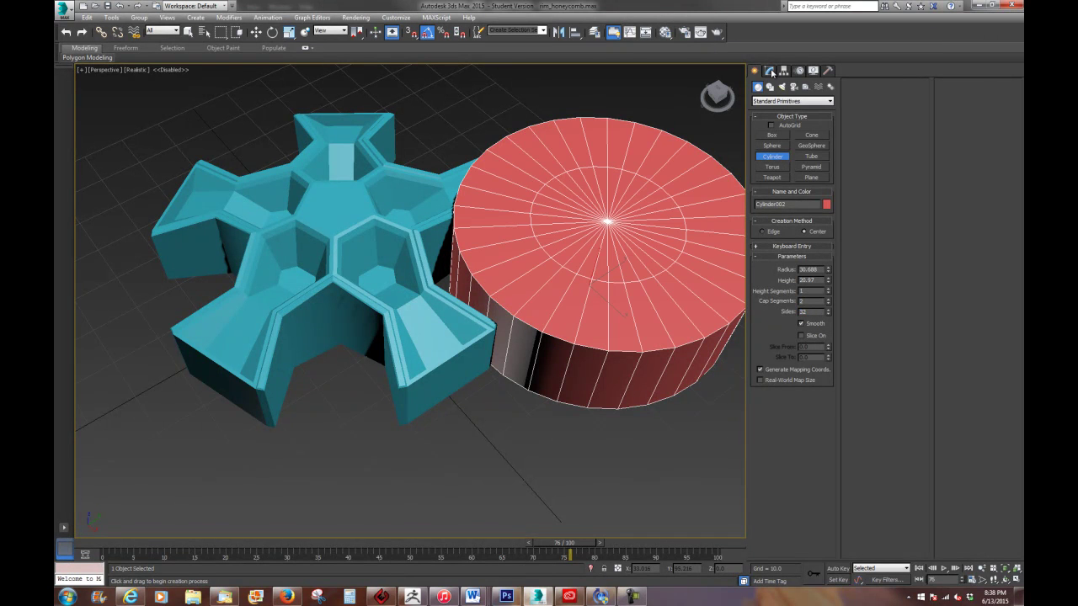
Step: Change the new cylinder's object color to teal to match the spoke part
{"action": "left_click", "coordinate": [772, 73]}
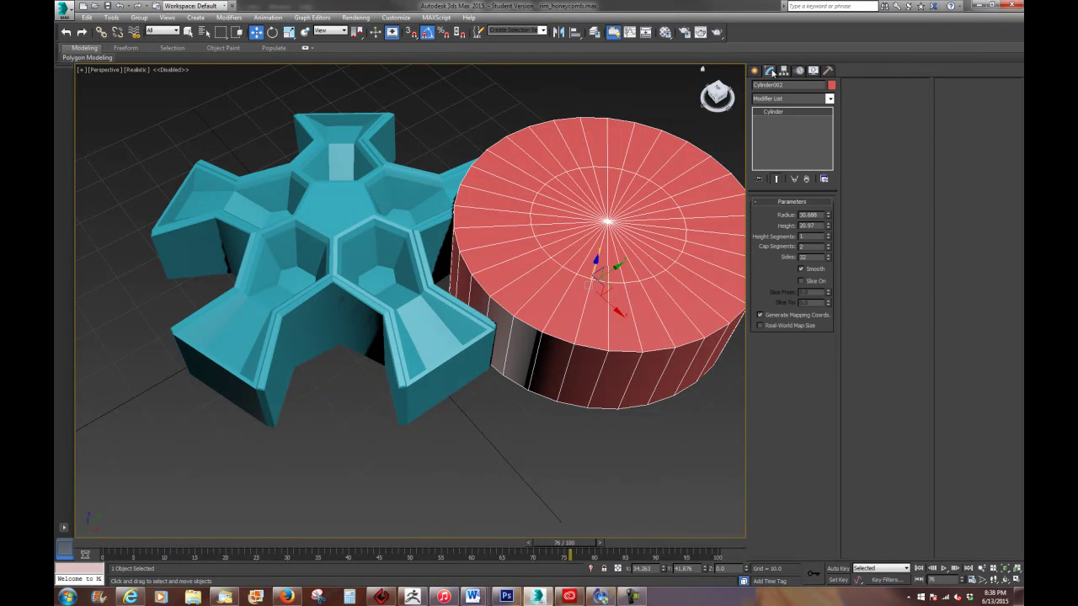
{"action": "left_click", "coordinate": [831, 86]}
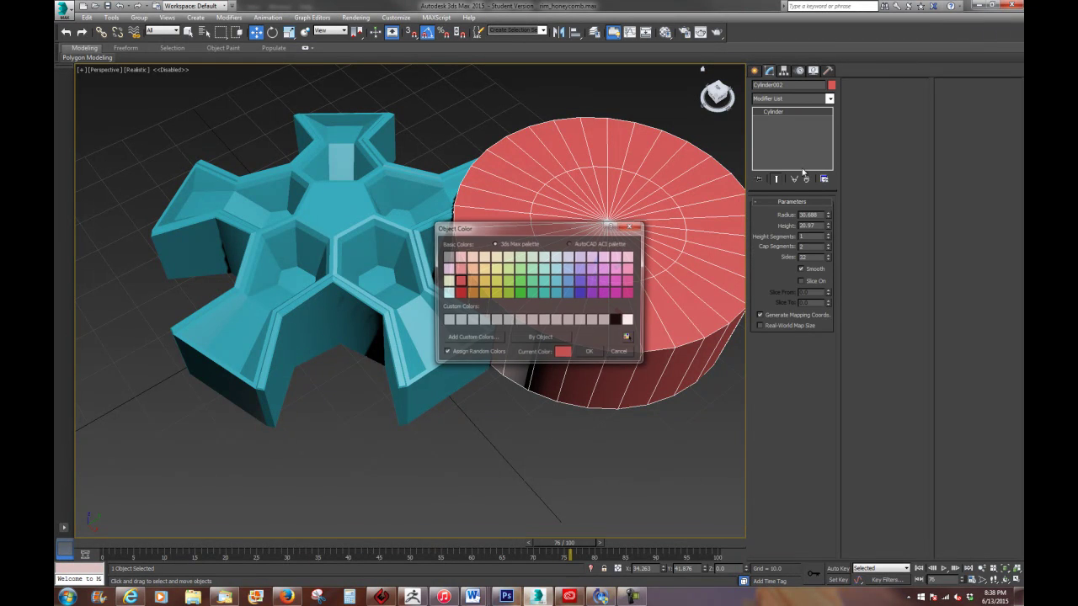
{"action": "left_click", "coordinate": [566, 293]}
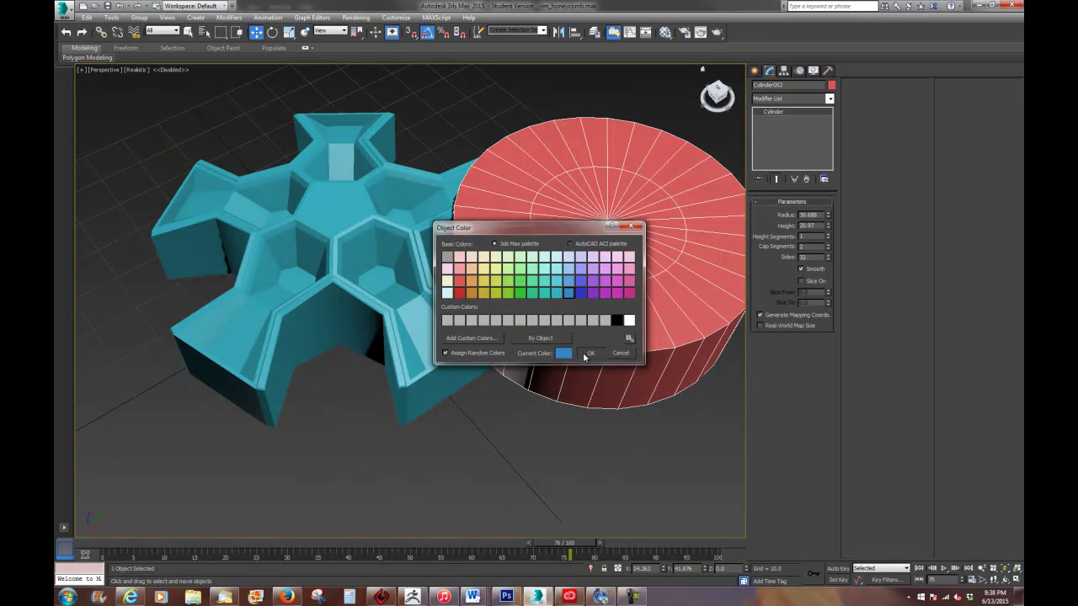
{"action": "left_click", "coordinate": [589, 353]}
{"action": "left_click", "coordinate": [831, 86]}
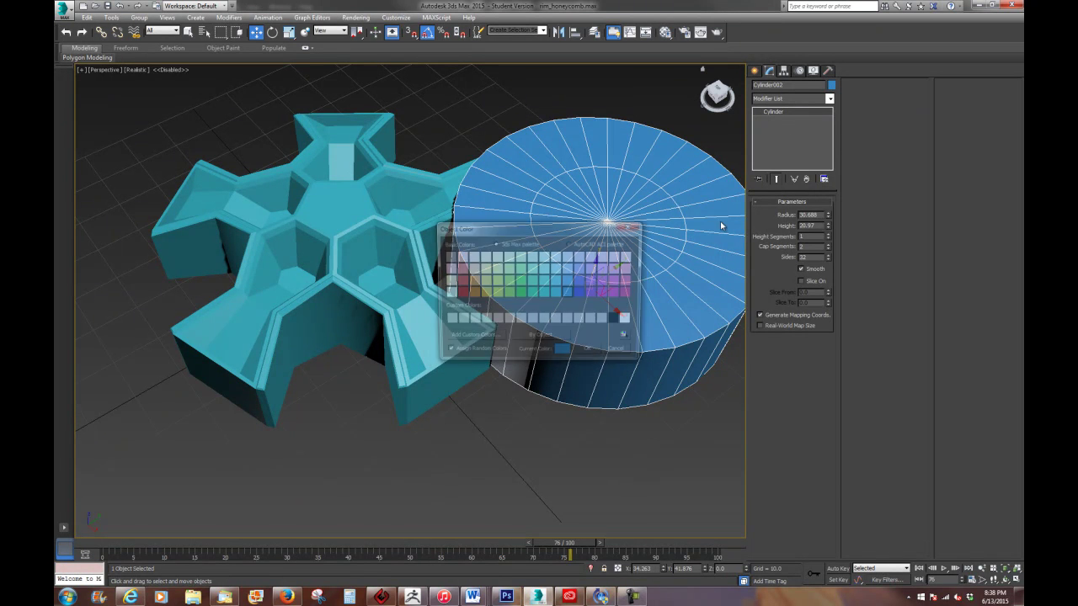
{"action": "left_click", "coordinate": [557, 294]}
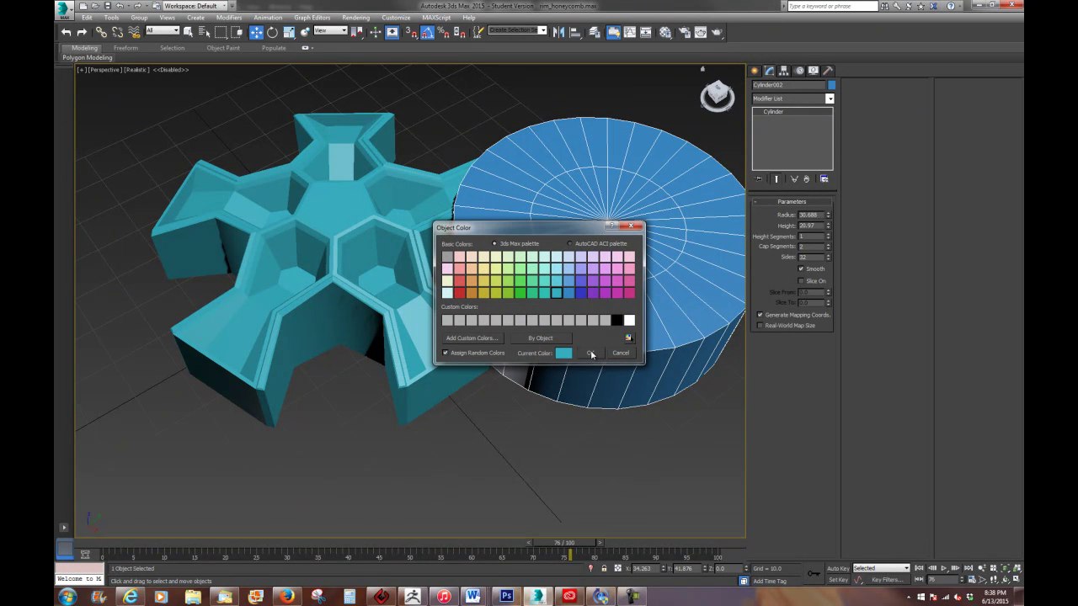
{"action": "left_click", "coordinate": [590, 353]}
{"action": "middle_click_drag", "start_coordinate": [637, 347], "coordinate": [538, 381]}
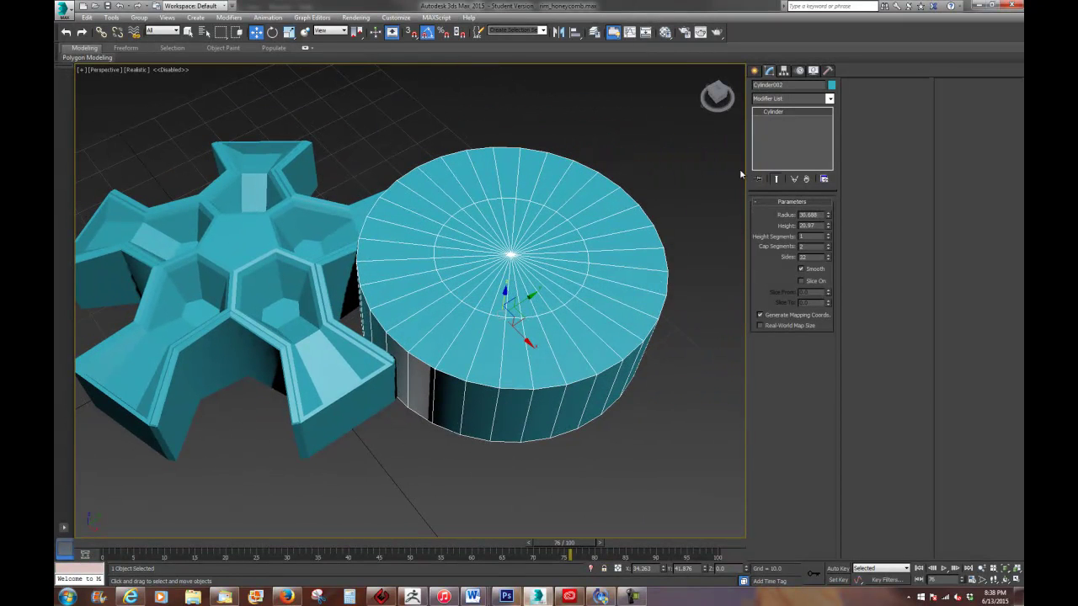
Step: Convert the teal cylinder to an Editable Poly
{"action": "right_click", "coordinate": [614, 200]}
{"action": "mouse_move", "coordinate": [645, 296]}
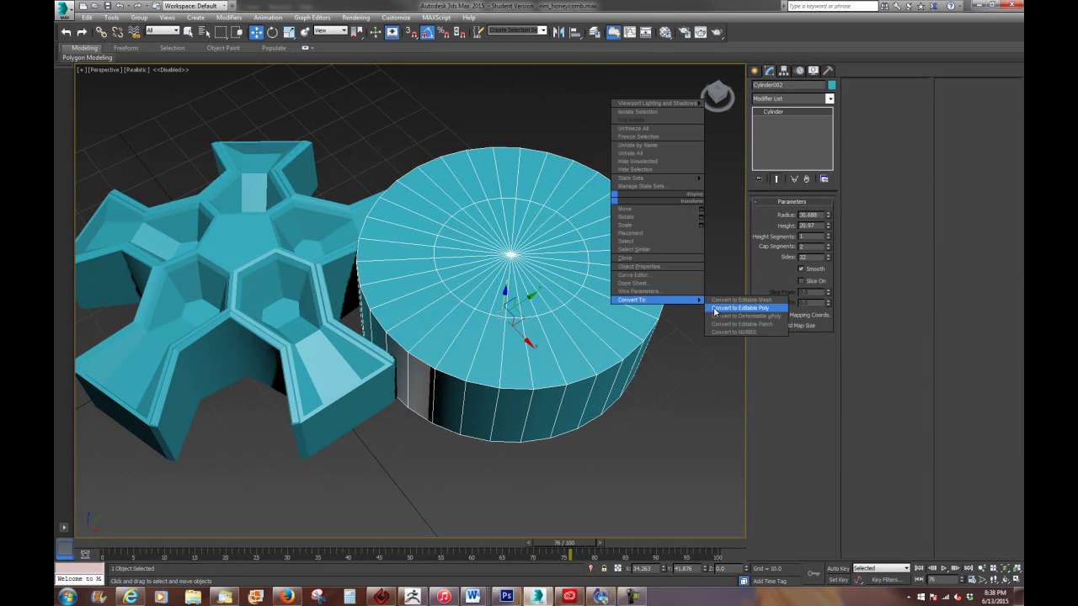
{"action": "left_click", "coordinate": [726, 311]}
Step: Select the inner cap polygons around both center vertices and bridge them to open a hole through the cylinder
{"action": "left_click", "coordinate": [765, 215]}
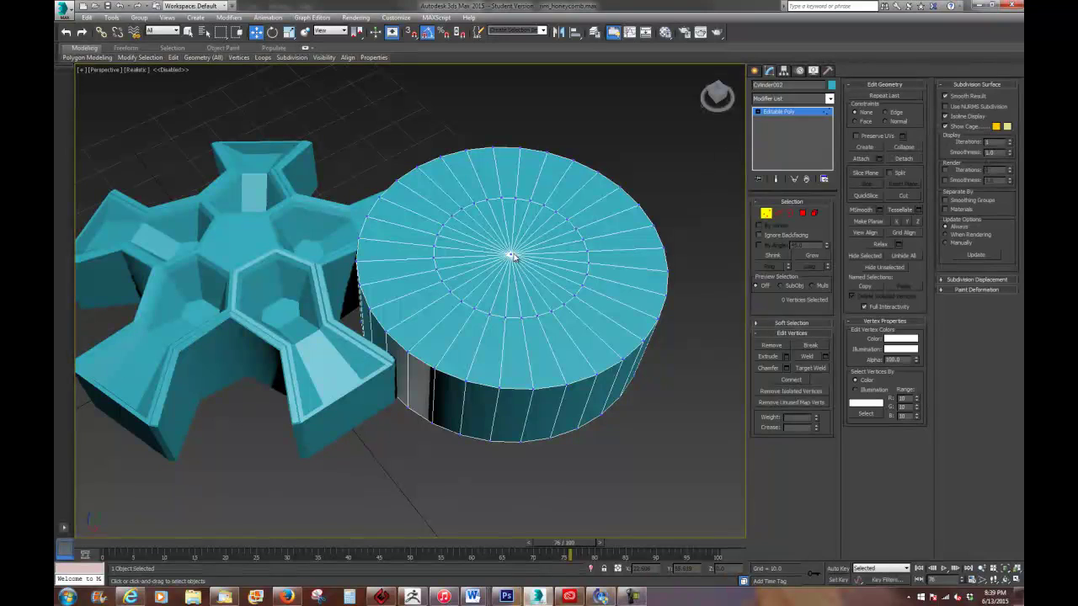
{"action": "key", "text": "ctrl+a"}
{"action": "middle_click_drag", "start_coordinate": [553, 357], "coordinate": [560, 362], "text": "alt"}
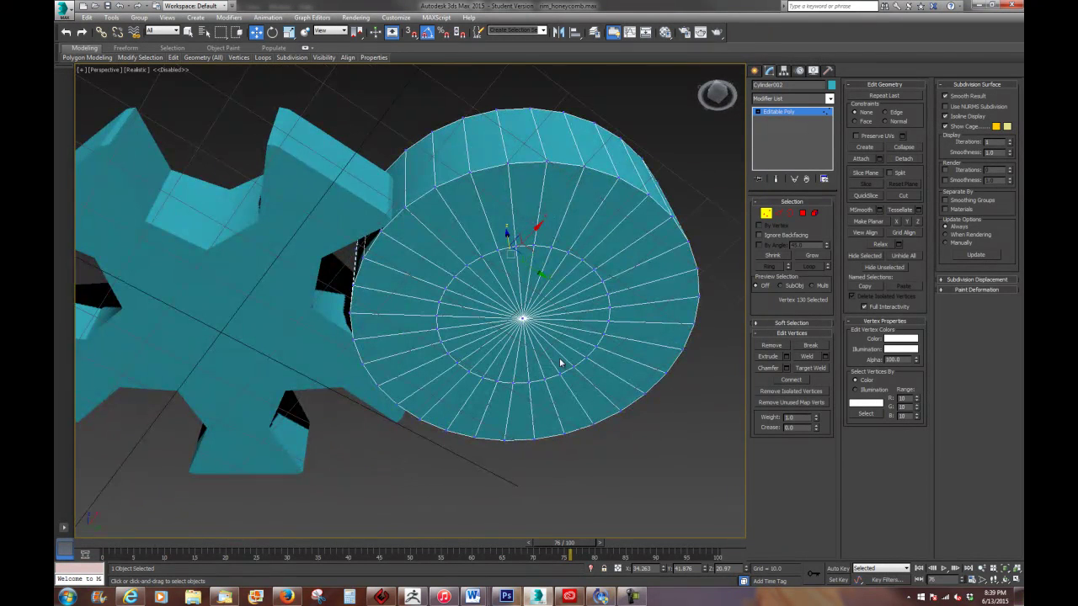
{"action": "left_click", "coordinate": [522, 318]}
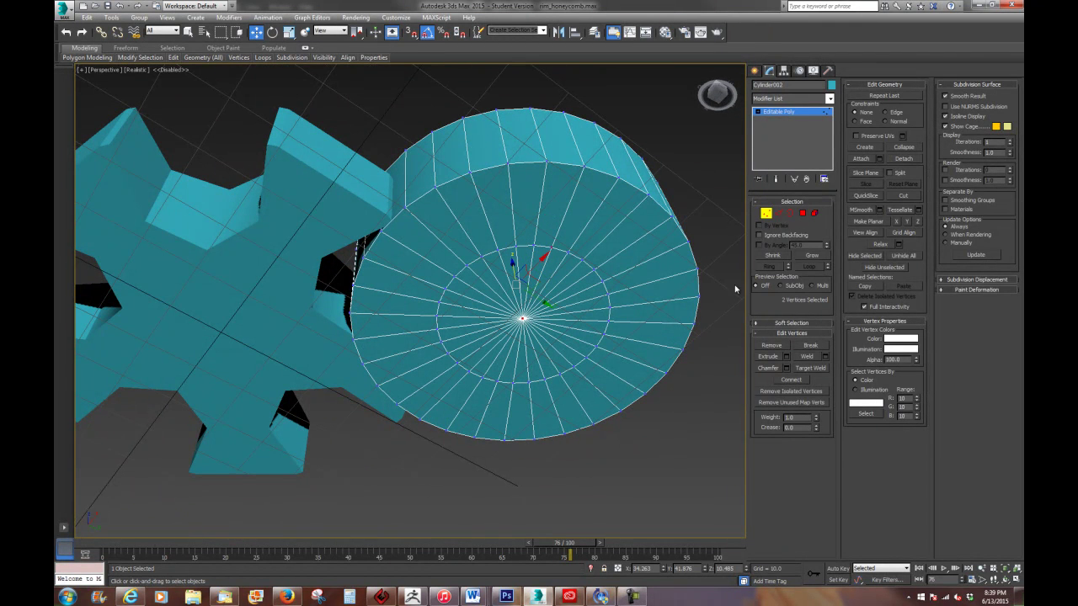
{"action": "left_click", "coordinate": [802, 213], "text": "ctrl"}
{"action": "middle_click_drag", "start_coordinate": [590, 253], "coordinate": [558, 265], "text": "alt"}
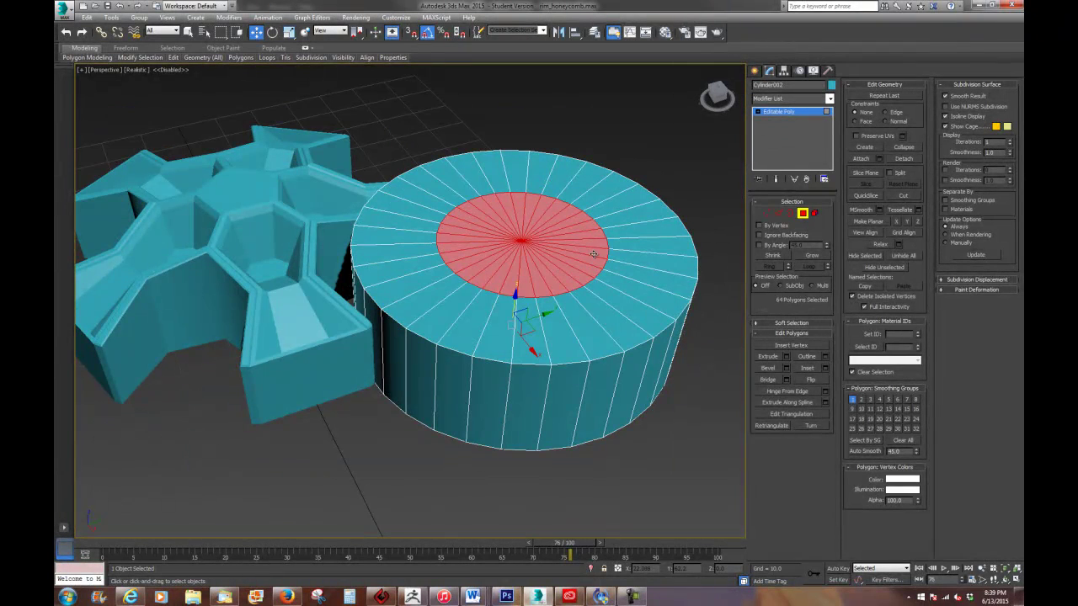
{"action": "left_click", "coordinate": [766, 380]}
{"action": "middle_click_drag", "start_coordinate": [612, 282], "coordinate": [633, 285], "text": "alt"}
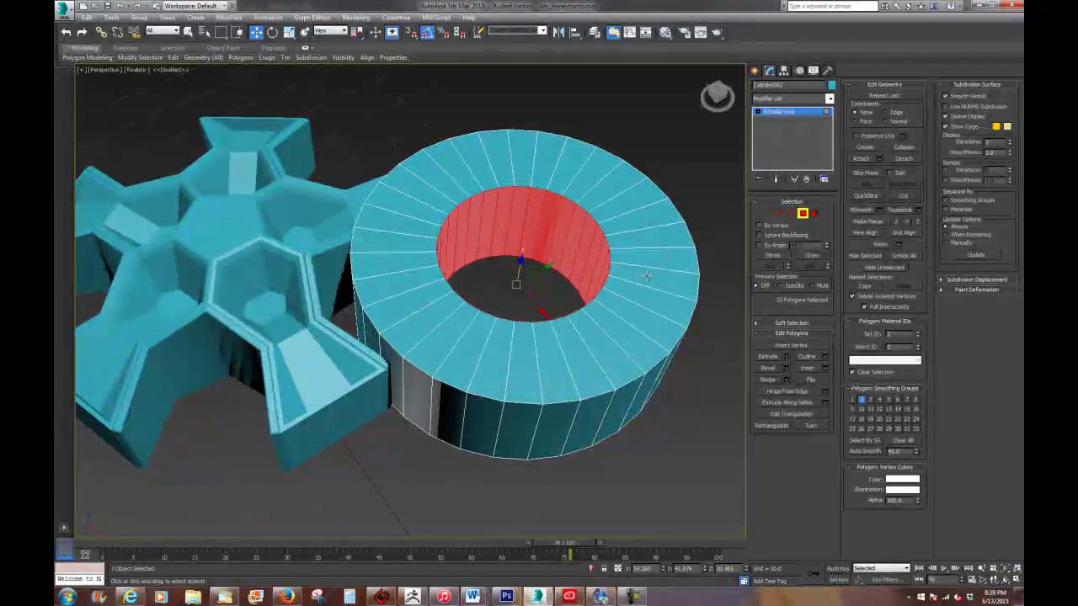
{"action": "left_click", "coordinate": [803, 213]}
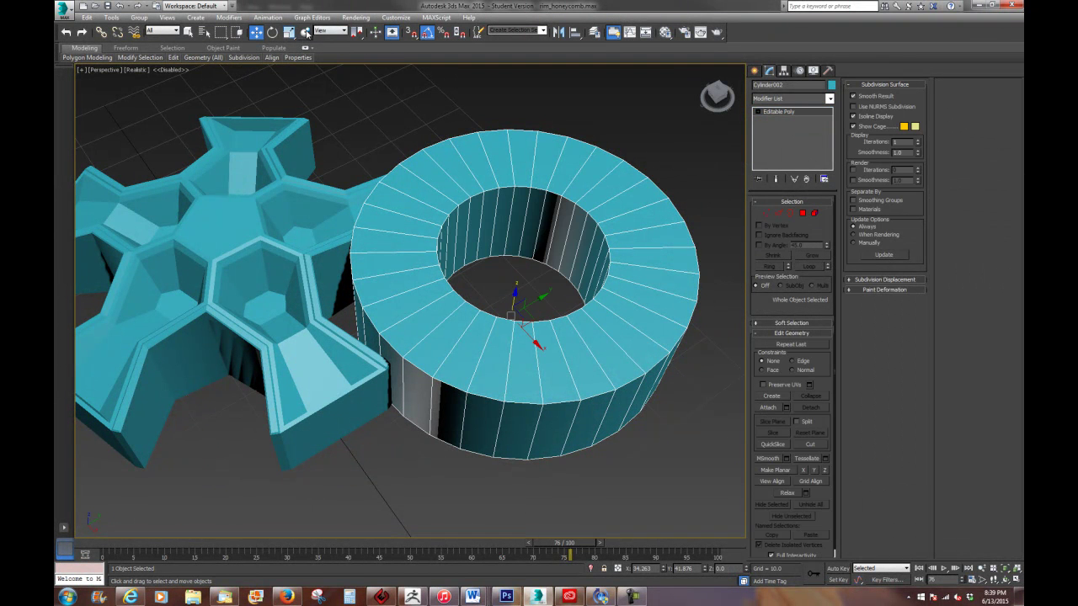
Step: Center the ring on the spokes by setting its absolute world X and Y position to 0
{"action": "right_click", "coordinate": [255, 33]}
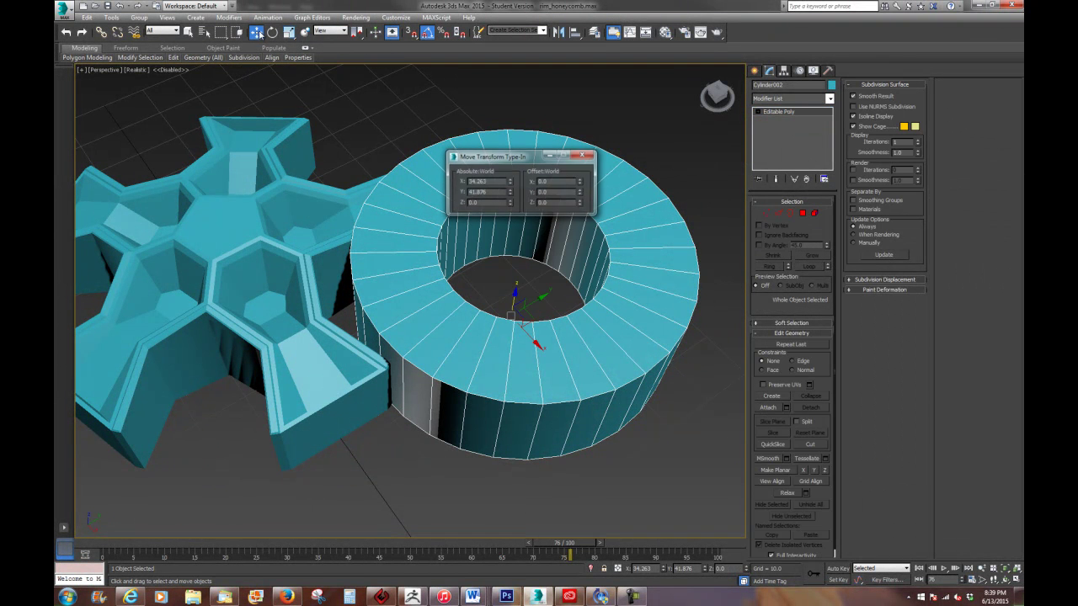
{"action": "right_click", "coordinate": [509, 182]}
{"action": "right_click", "coordinate": [509, 192]}
{"action": "middle_click_drag", "start_coordinate": [499, 226], "coordinate": [555, 361], "text": "alt"}
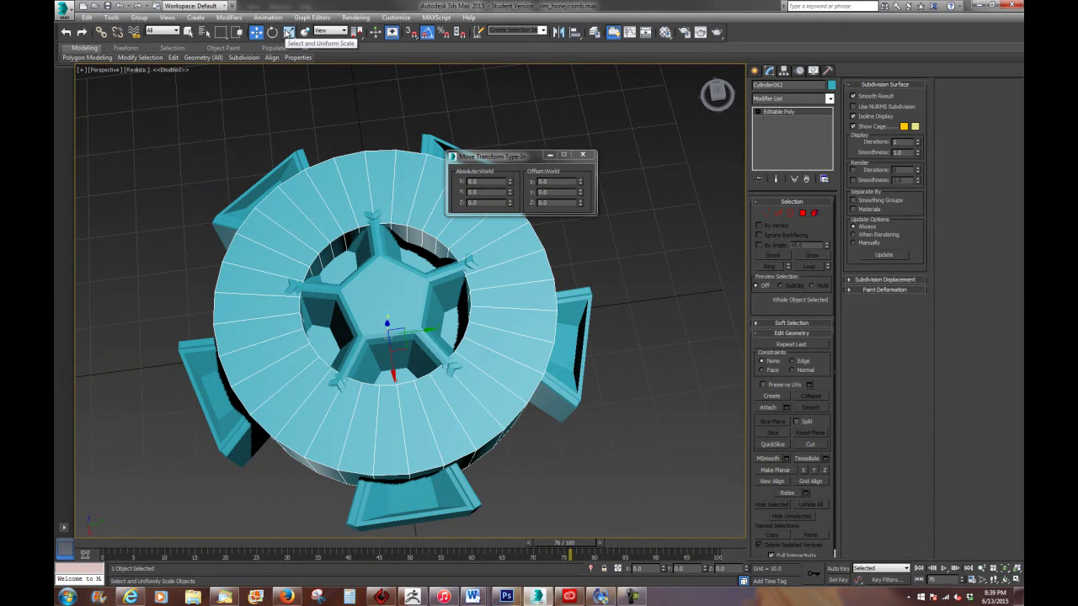
Step: Scale the ring to about 228% in X and Y only, so its hole surrounds the spokes
{"action": "left_click", "coordinate": [288, 34]}
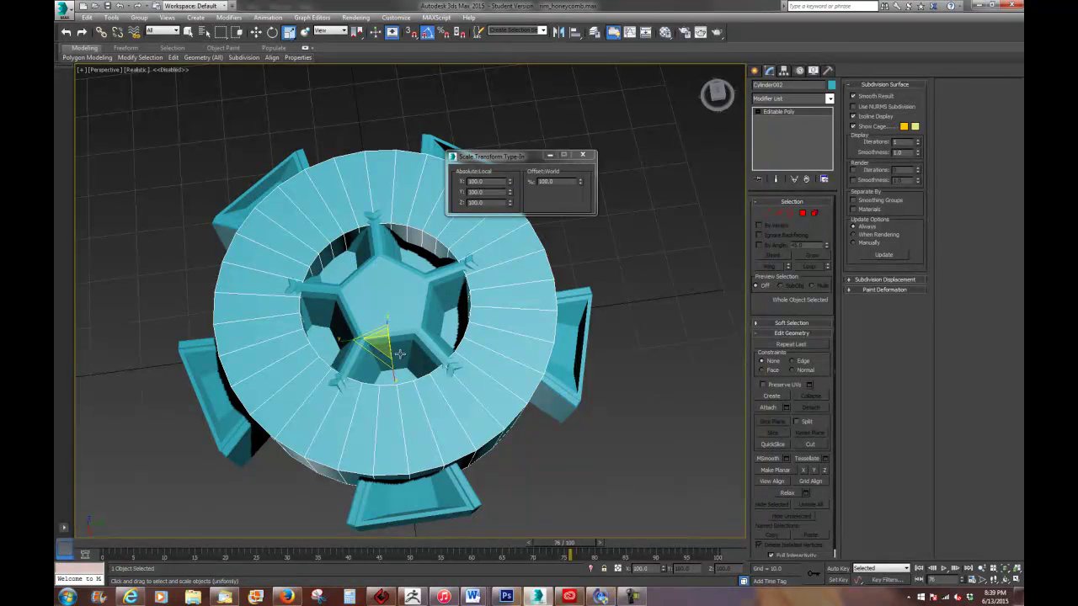
{"action": "left_click_drag", "start_coordinate": [387, 349], "coordinate": [509, 453]}
{"action": "right_click", "coordinate": [571, 386]}
{"action": "left_click", "coordinate": [552, 366]}
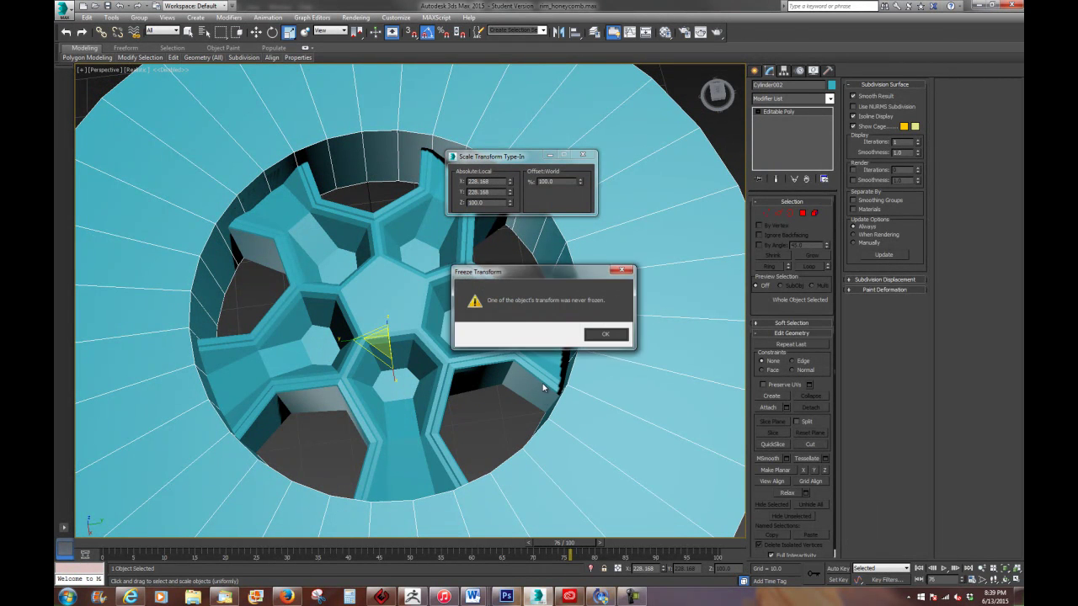
{"action": "left_click", "coordinate": [604, 334]}
{"action": "middle_click_drag", "start_coordinate": [594, 407], "coordinate": [571, 306], "text": "alt"}
{"action": "scroll", "coordinate": [563, 380], "scroll_direction": "down", "scroll_amount": 3}
Step: Select all outer side polygons of the ring and scale them inward to about 59% in X and Y
{"action": "left_click", "coordinate": [778, 205]}
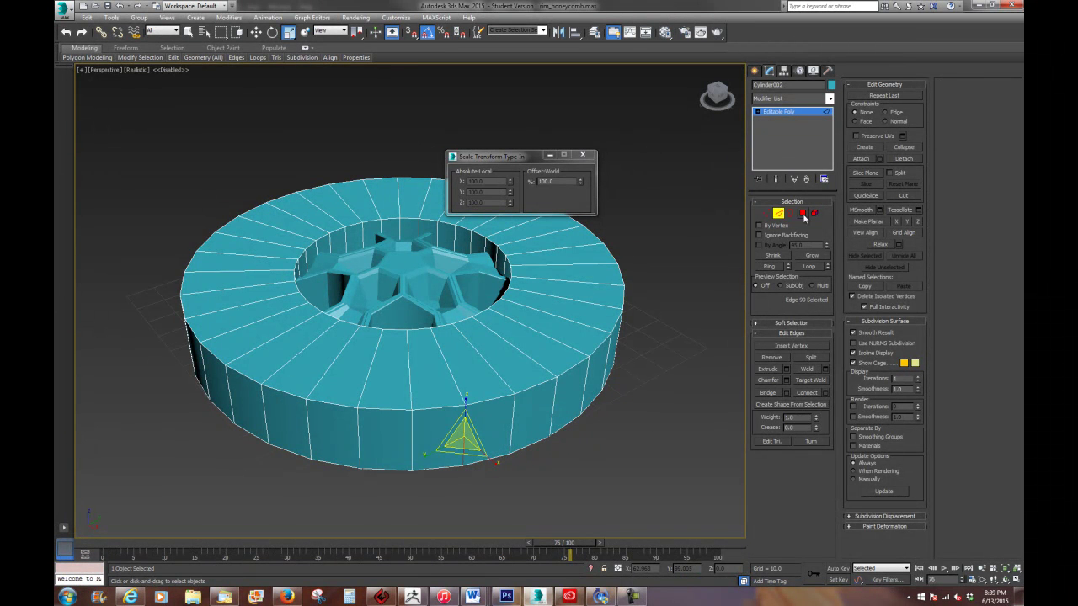
{"action": "left_click", "coordinate": [768, 266]}
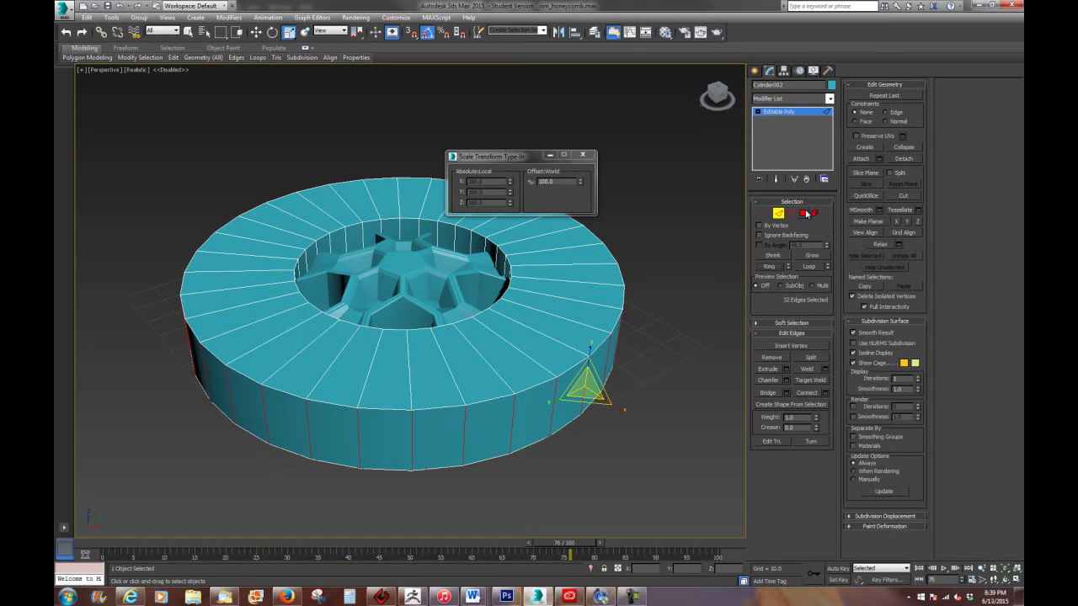
{"action": "left_click", "coordinate": [804, 213], "text": "ctrl"}
{"action": "key", "text": "z"}
{"action": "left_click_drag", "start_coordinate": [401, 289], "coordinate": [400, 285]}
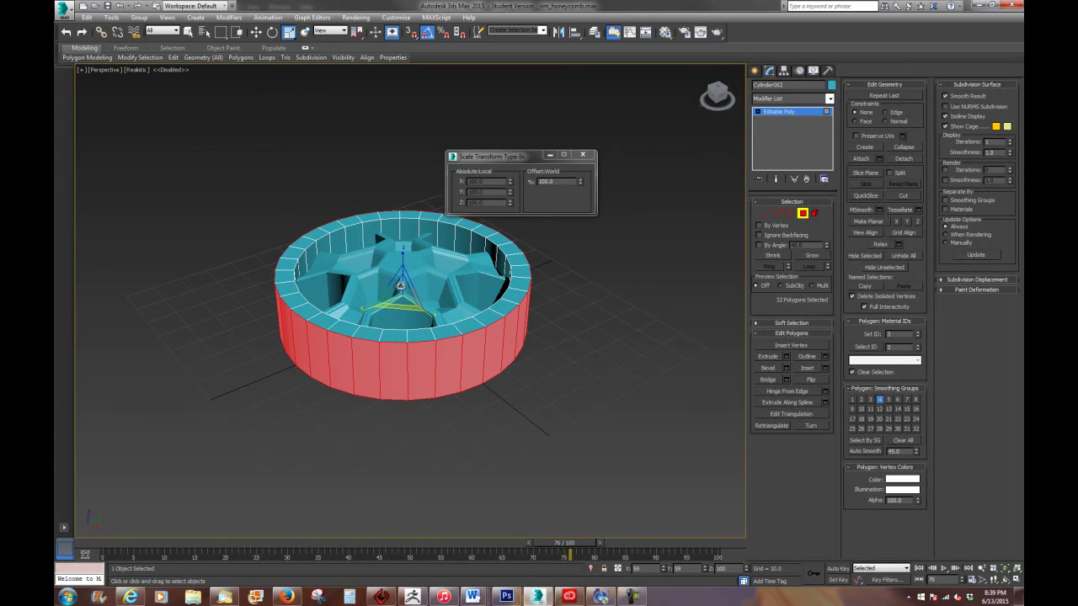
Step: Select the ring of radial edges on the rim's top face and connect them with one new edge loop
{"action": "middle_click_drag", "start_coordinate": [401, 285], "coordinate": [392, 327], "text": "alt"}
{"action": "scroll", "coordinate": [393, 327], "scroll_direction": "up", "scroll_amount": 3}
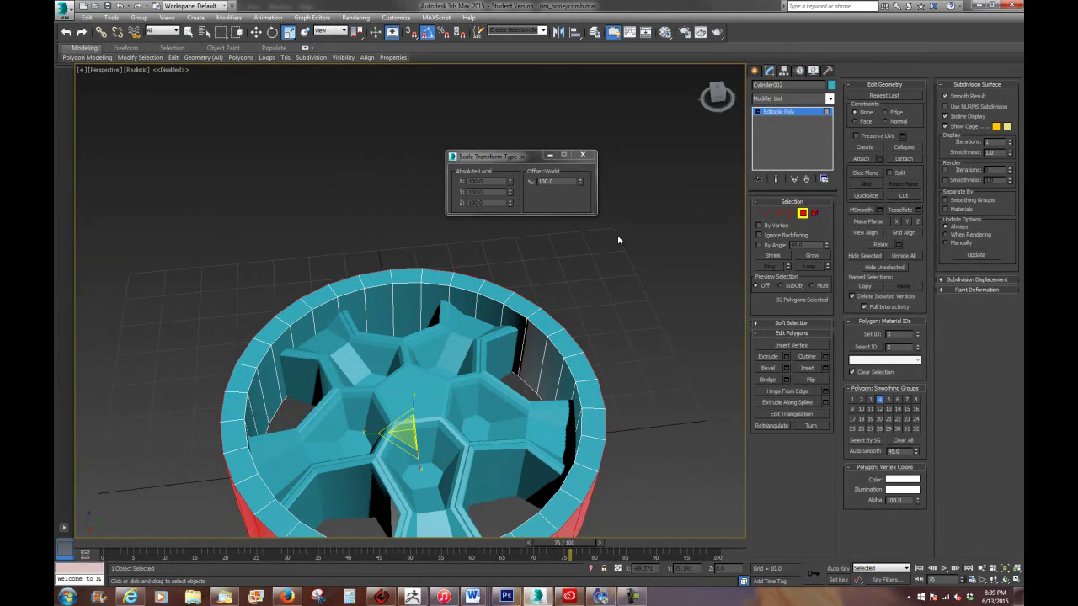
{"action": "left_click", "coordinate": [776, 214]}
{"action": "left_click", "coordinate": [353, 293]}
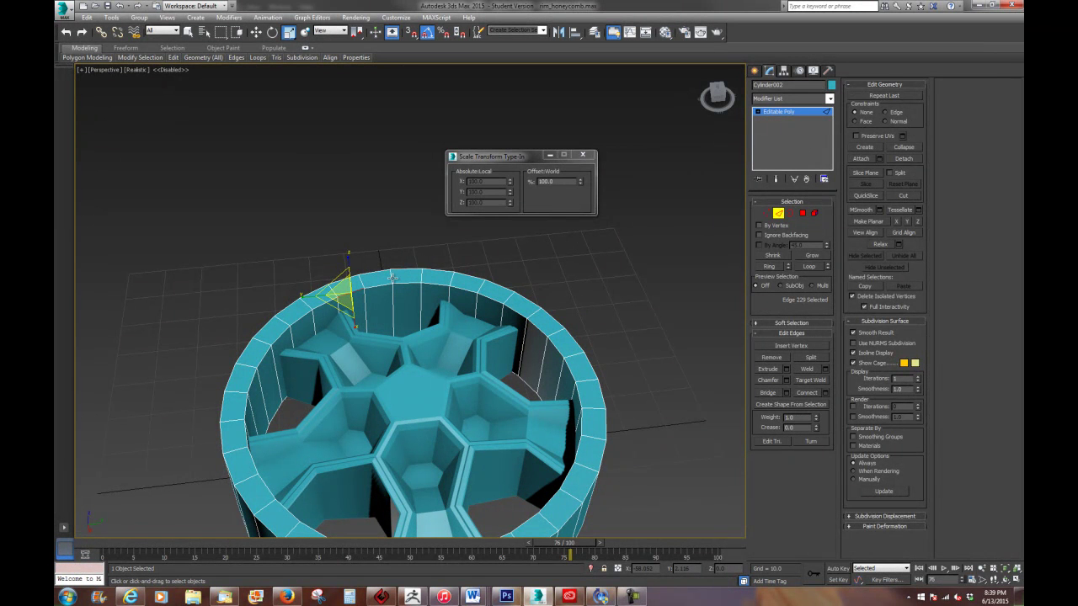
{"action": "left_click", "coordinate": [392, 277]}
{"action": "left_click", "coordinate": [771, 269]}
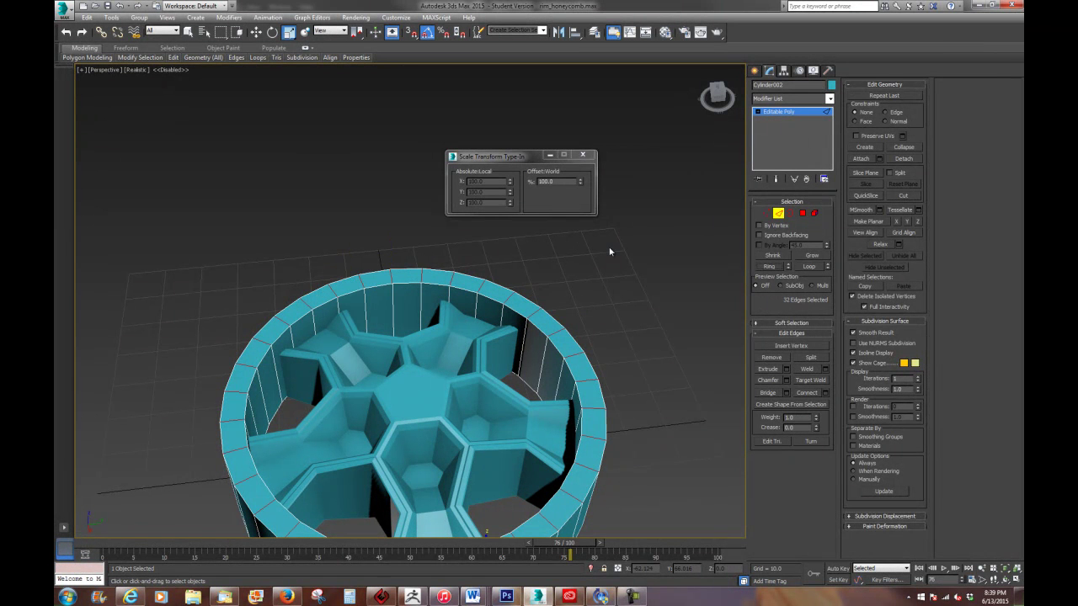
{"action": "right_click", "coordinate": [607, 244]}
{"action": "left_click", "coordinate": [587, 281]}
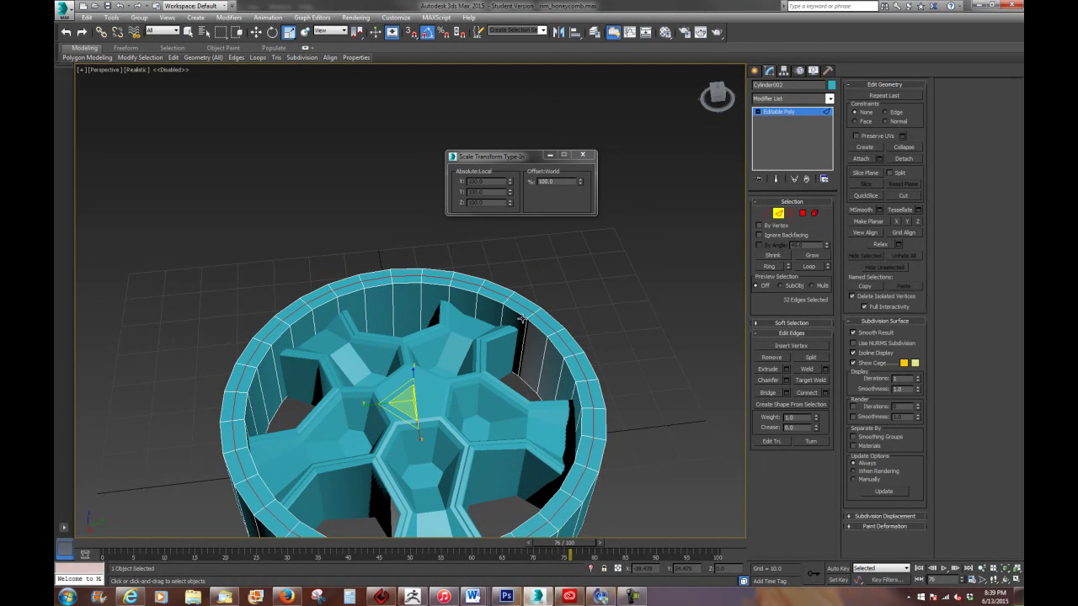
Step: Lower the ring's inner top edge loop to a height of about Z 9.8, sloping the lip down toward the spokes
{"action": "left_click", "coordinate": [257, 33]}
{"action": "left_click_drag", "start_coordinate": [413, 378], "coordinate": [413, 393]}
{"action": "mouse_move", "coordinate": [500, 368]}
{"action": "middle_mouse_down", "text": "alt"}
{"action": "mouse_move", "coordinate": [494, 389]}
{"action": "mouse_move", "coordinate": [485, 374]}
{"action": "middle_mouse_up", "text": "alt"}
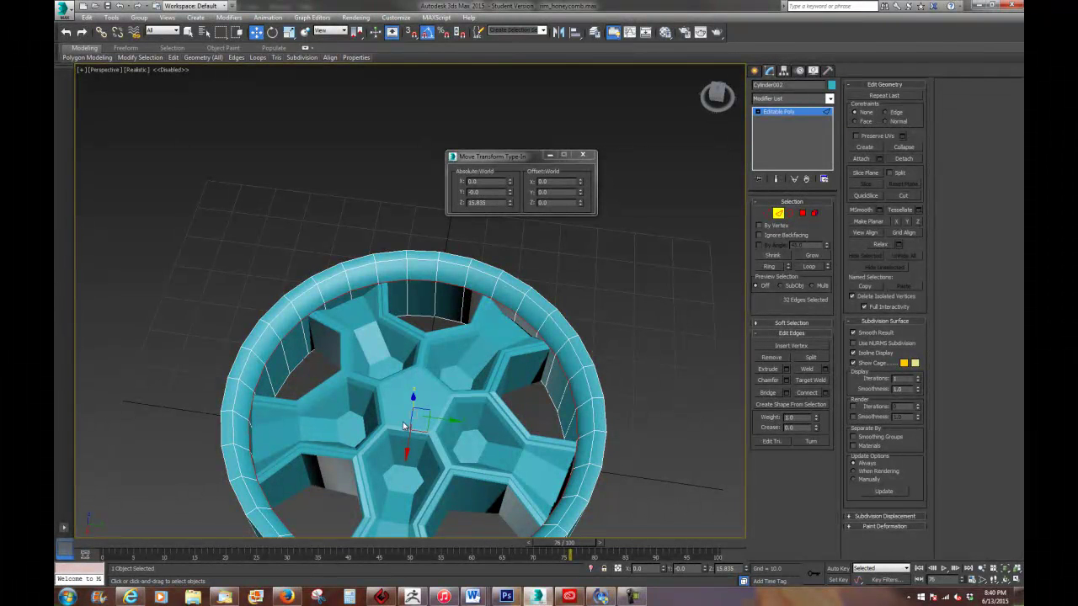
{"action": "left_click_drag", "start_coordinate": [416, 409], "coordinate": [419, 414]}
{"action": "middle_click_drag", "start_coordinate": [482, 396], "coordinate": [493, 320], "text": "alt"}
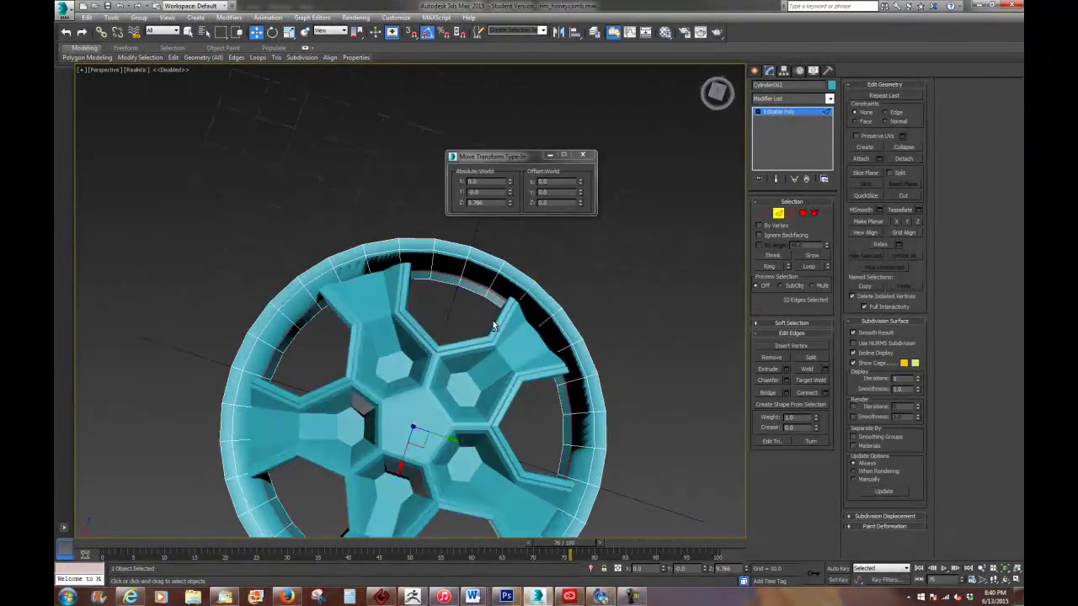
{"action": "middle_click_drag", "start_coordinate": [505, 365], "coordinate": [554, 285], "text": "alt"}
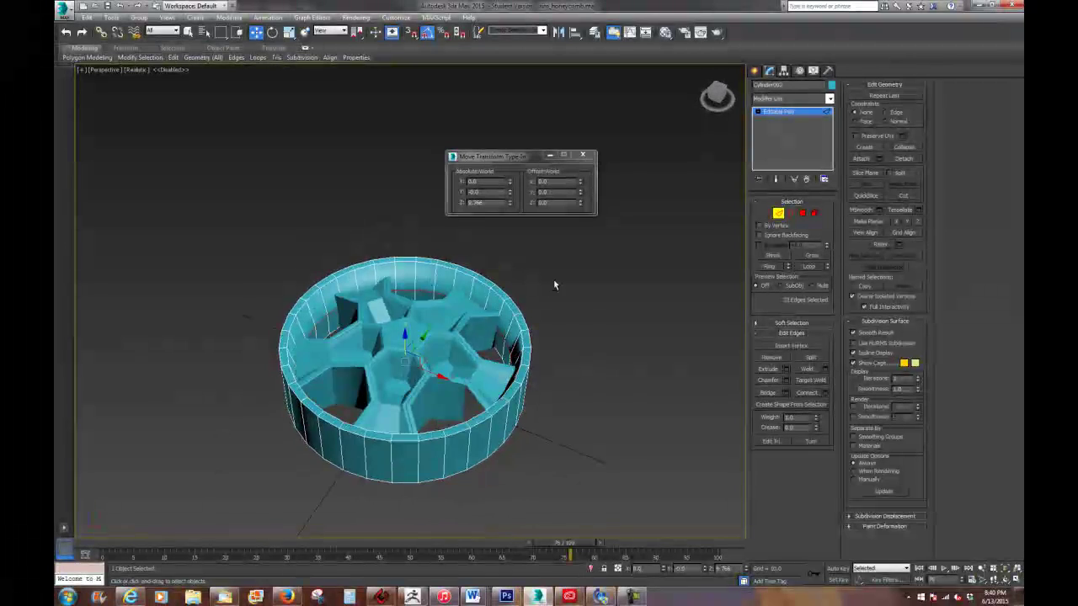
{"action": "middle_click_drag", "start_coordinate": [462, 318], "coordinate": [436, 374], "text": "alt"}
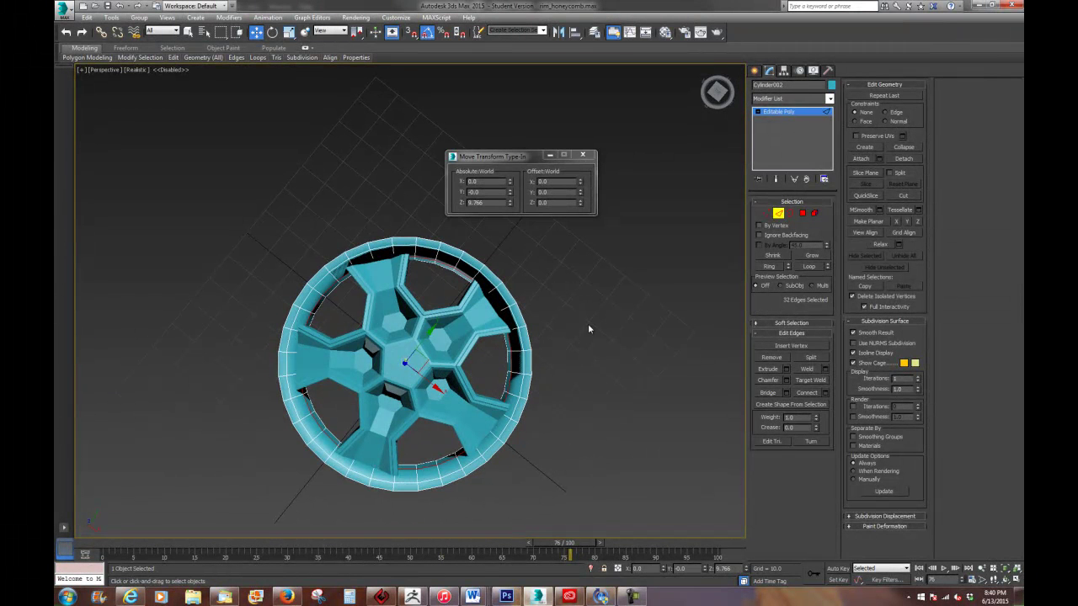
{"action": "middle_click_drag", "start_coordinate": [511, 349], "coordinate": [445, 340], "text": "alt"}
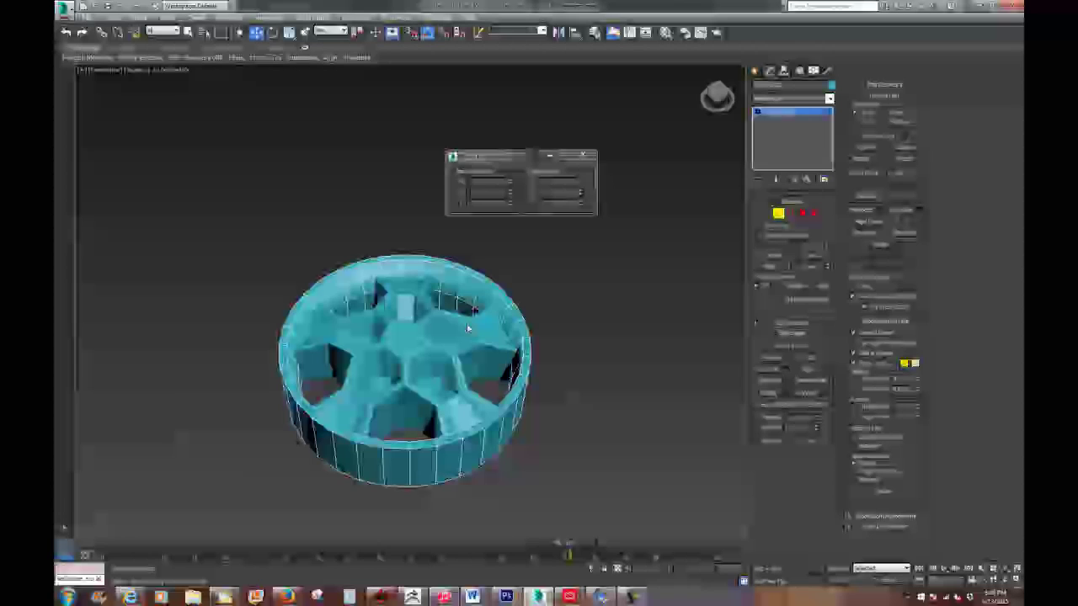
{"action": "scroll", "coordinate": [444, 340], "scroll_direction": "up", "scroll_amount": 4}
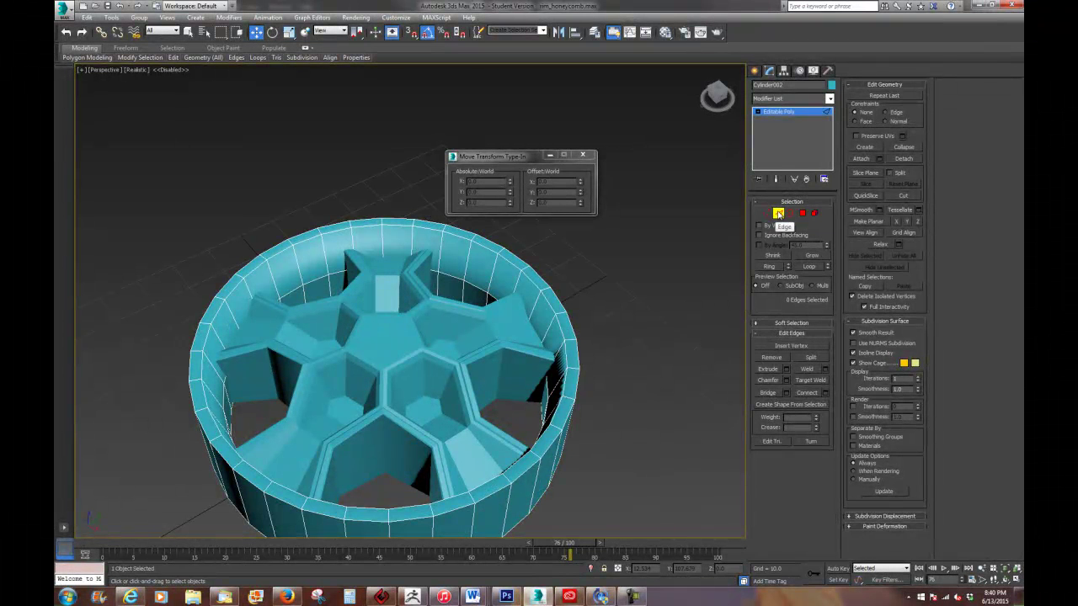